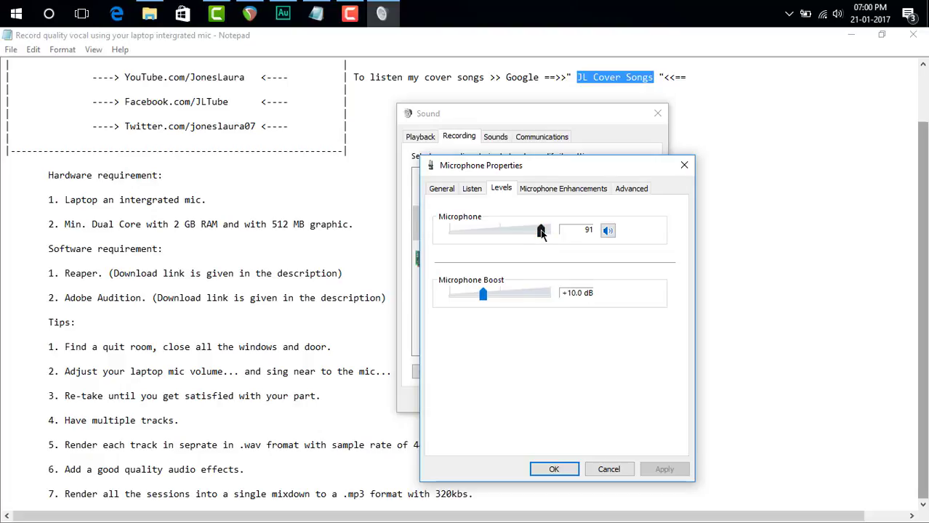
- Set the microphone's recording level to about 91 and accept the sound settings
left_click_drag(542, 232, 512, 238)
left_click_drag(511, 231, 542, 233)
left_click(550, 468)
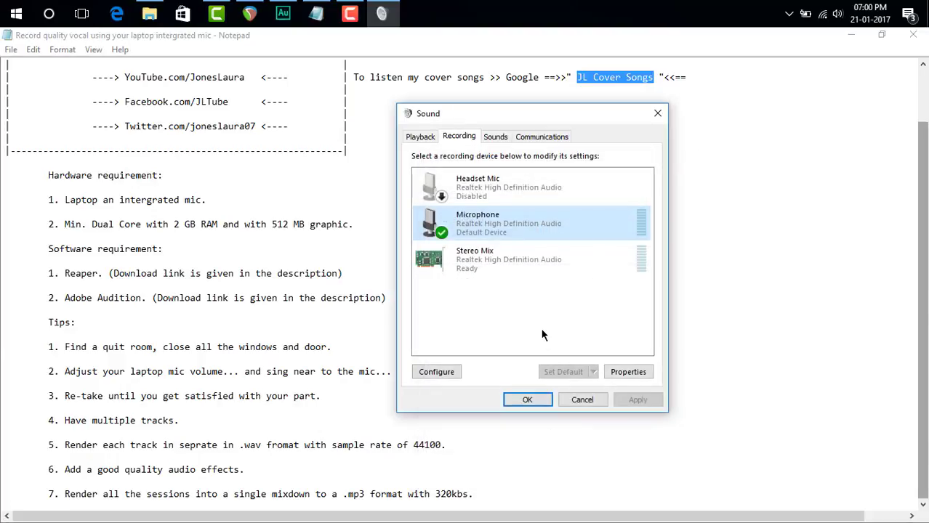
left_click(546, 398)
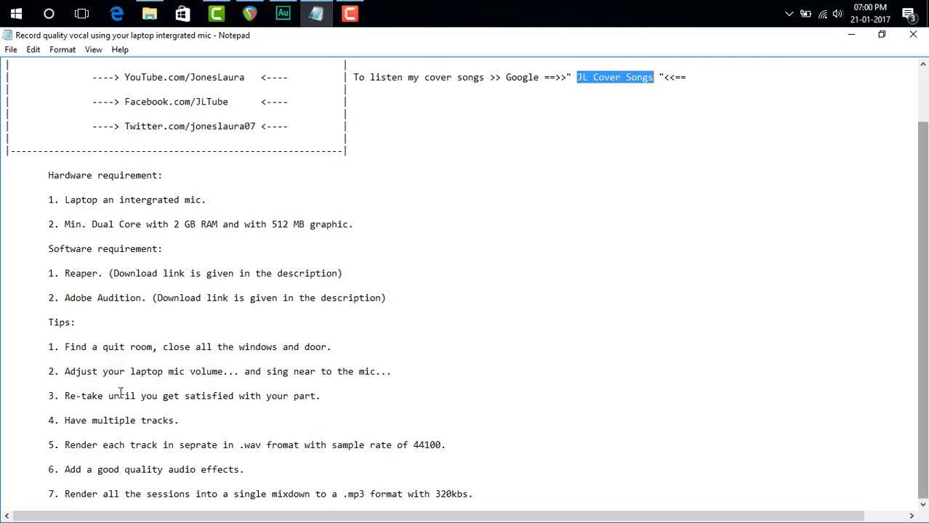
- Switch to REAPER and insert a new track in the empty project
left_click(247, 16)
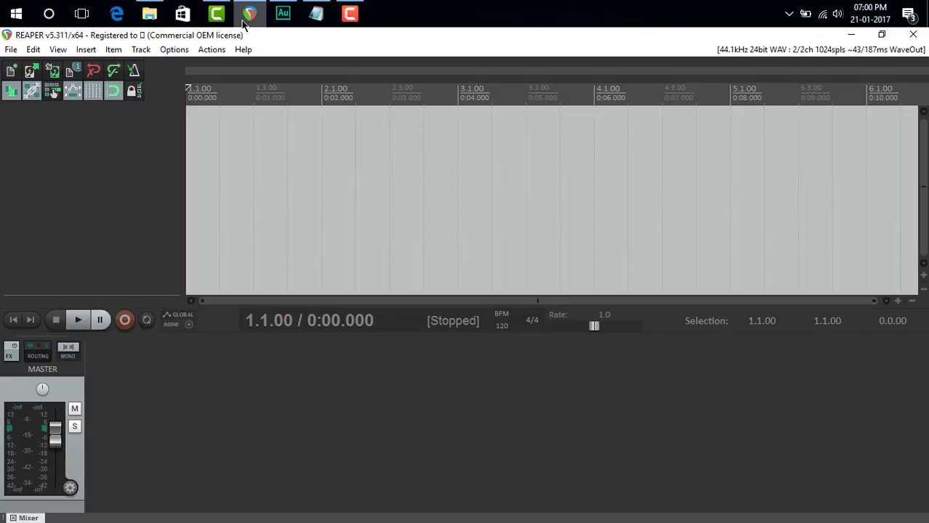
right_click(141, 115)
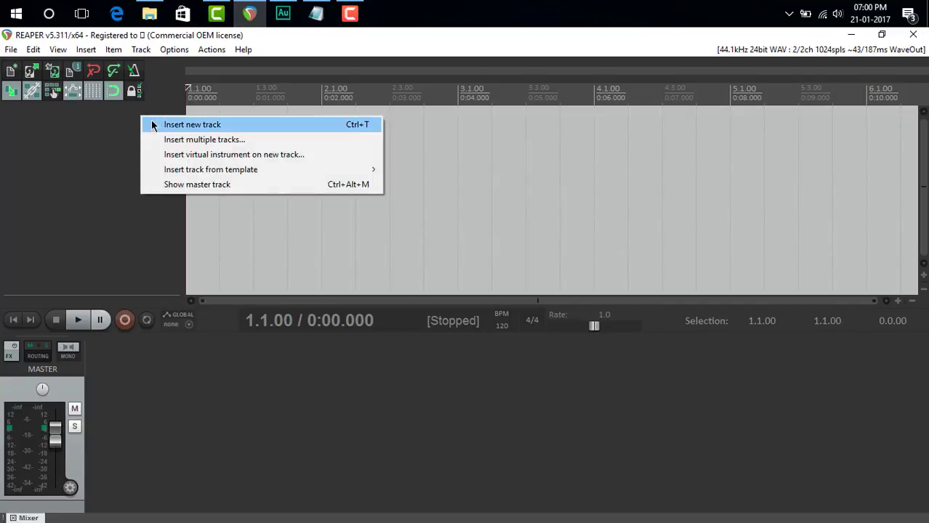
left_click(188, 126)
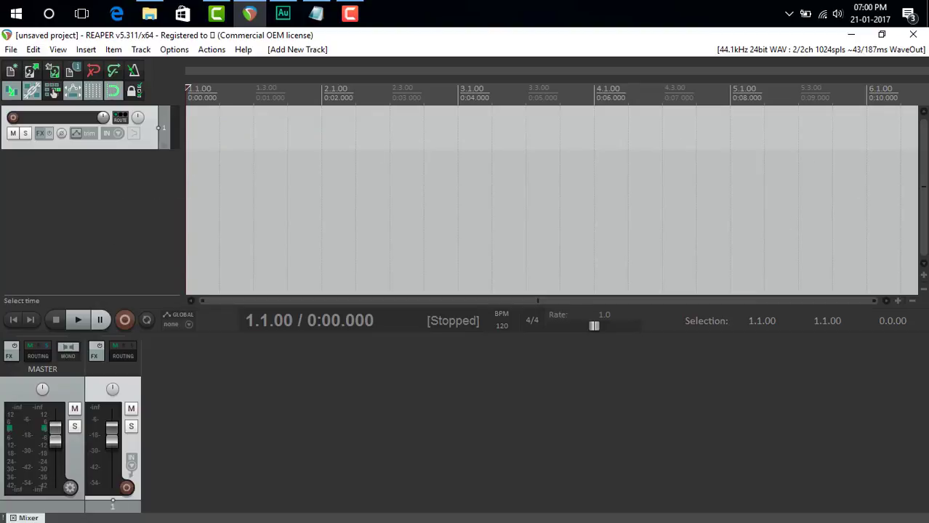
- Set the new track's recording input to stereo Left / Right
left_click(923, 277)
left_click(923, 277)
left_click(923, 276)
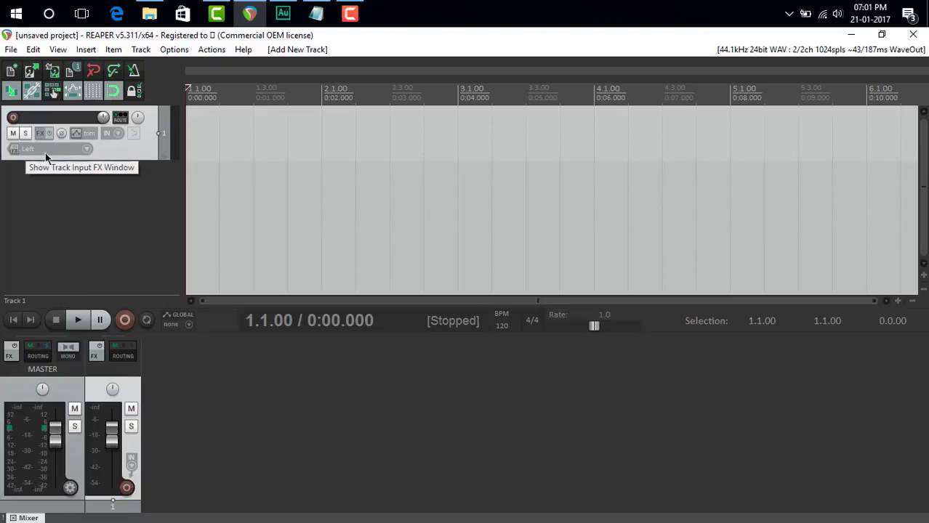
left_click(86, 149)
mouse_move(97, 174)
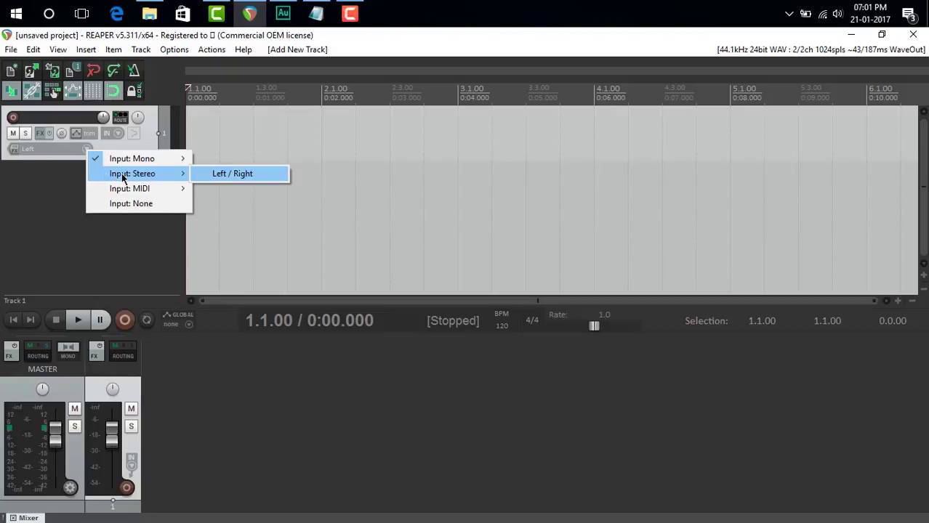
left_click(216, 175)
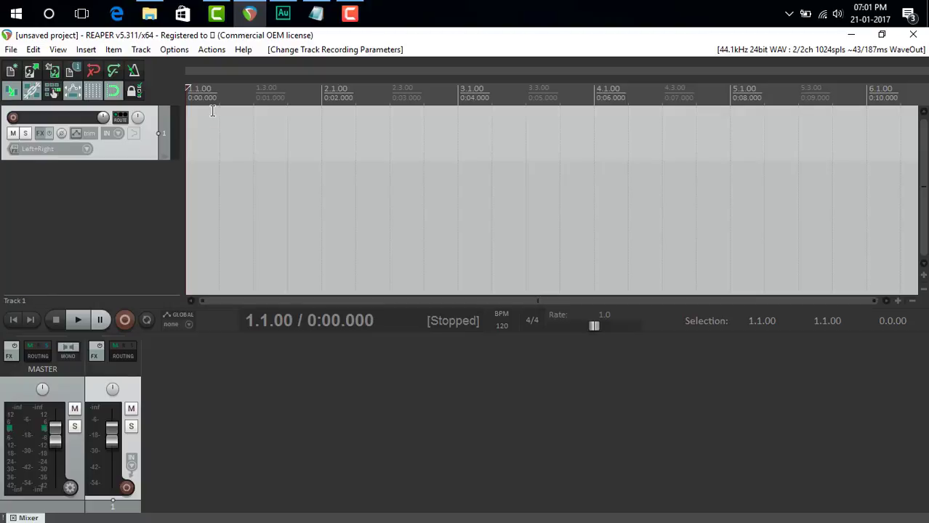
- Arm track 1 for recording and record a vocal take of about 9 seconds
left_click(13, 119)
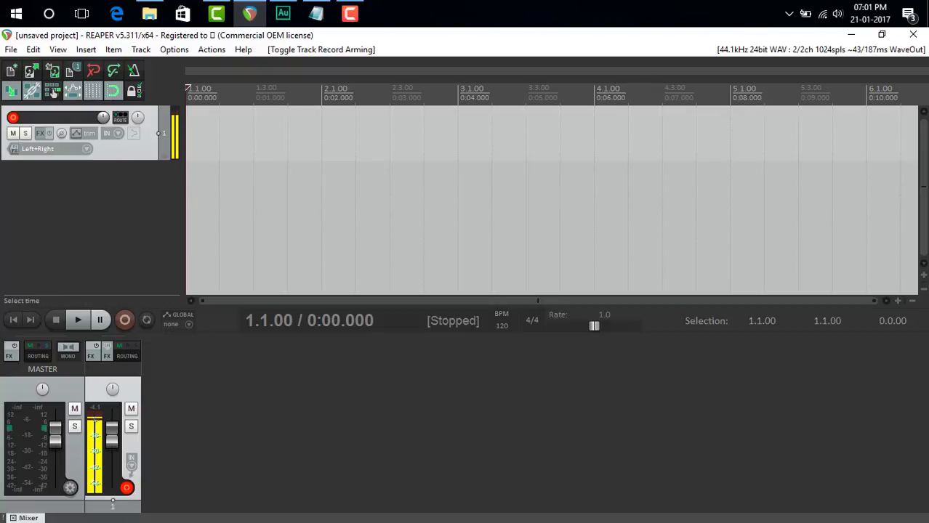
left_click(125, 321)
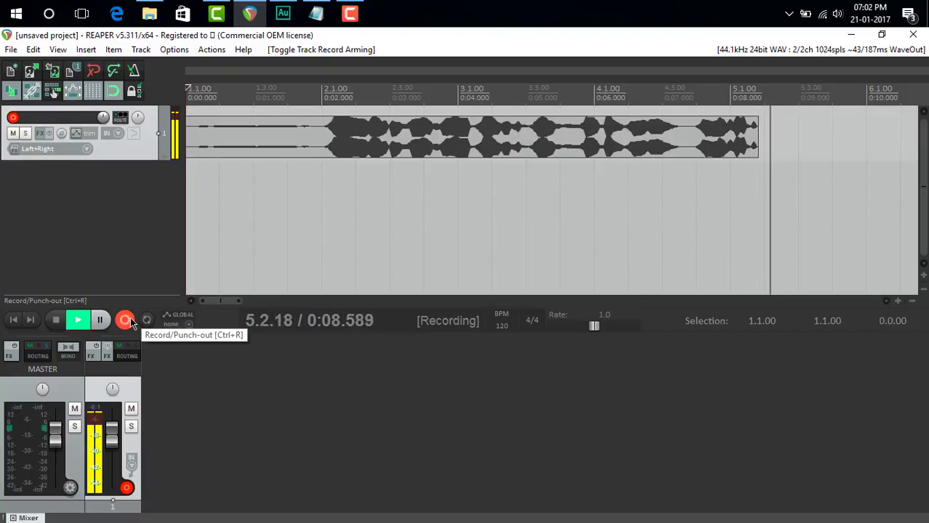
left_click(124, 320)
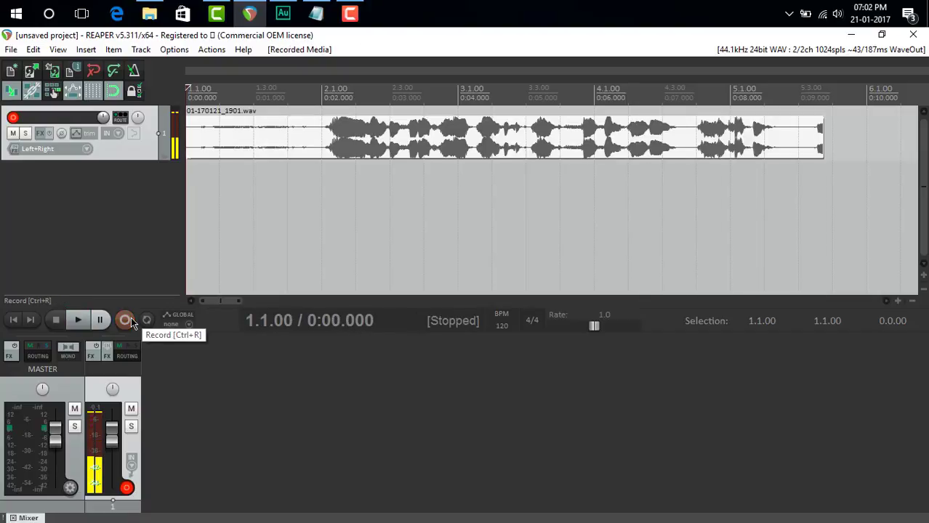
- Play back the recorded take and delete its item from track 1
key("space")
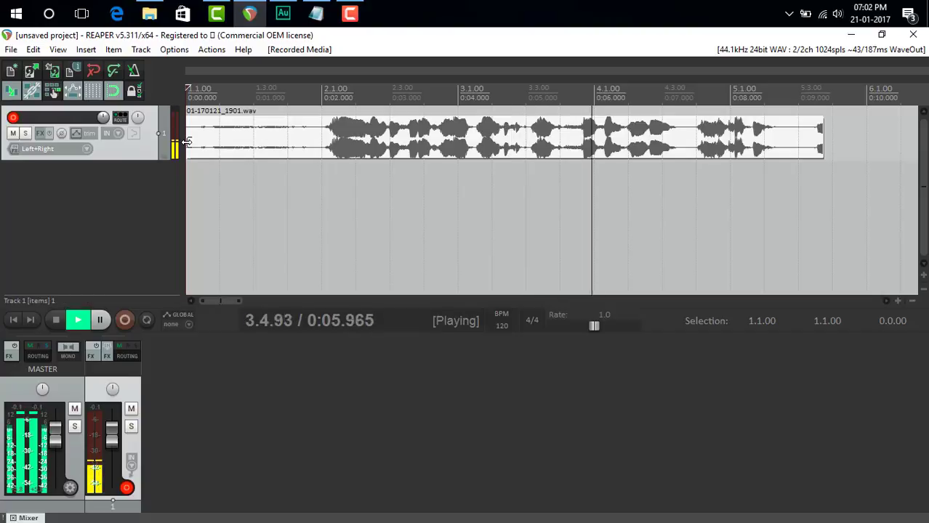
key("space")
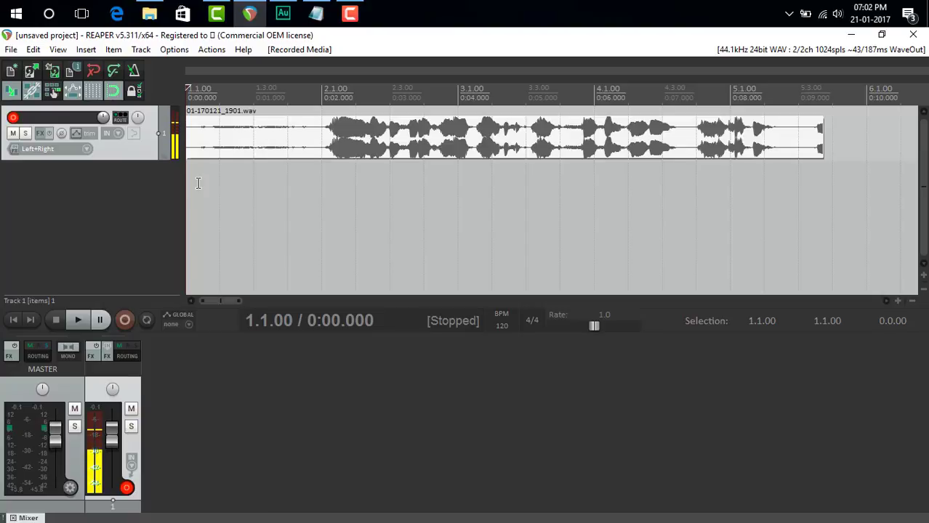
left_click(273, 131)
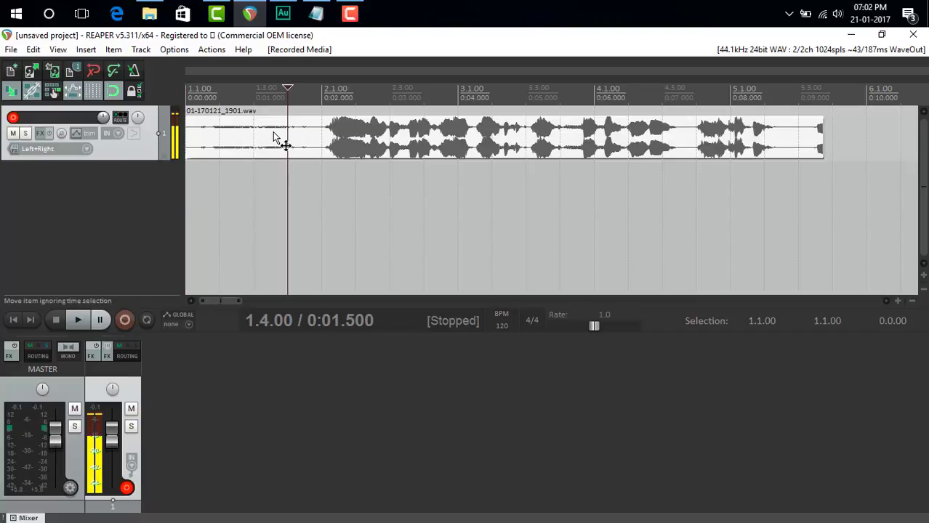
key("Delete")
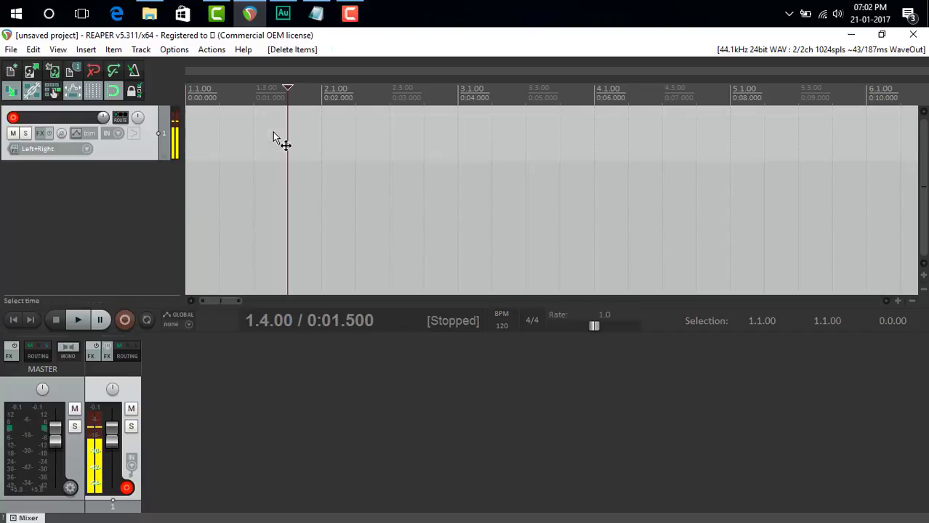
- Lower the Windows microphone recording level to 67 and accept the sound settings
right_click(836, 13)
left_click(836, 51)
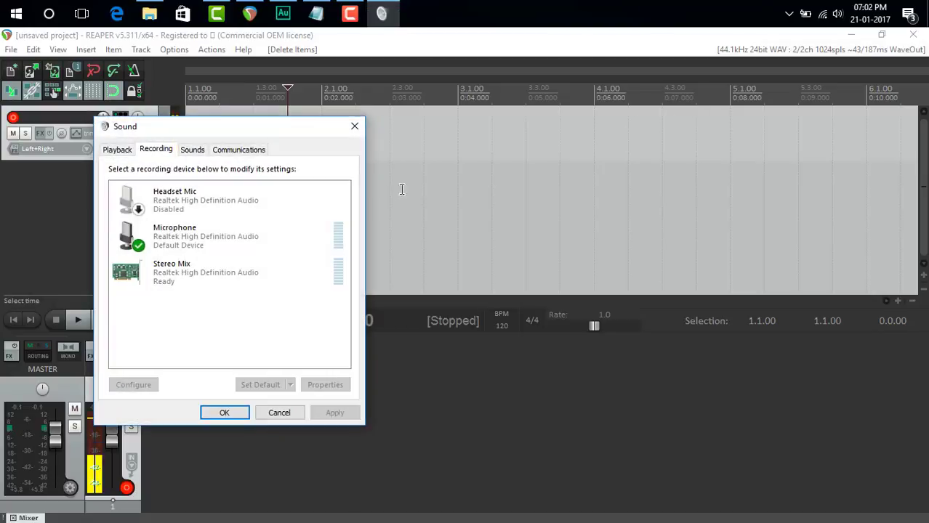
right_click(239, 227)
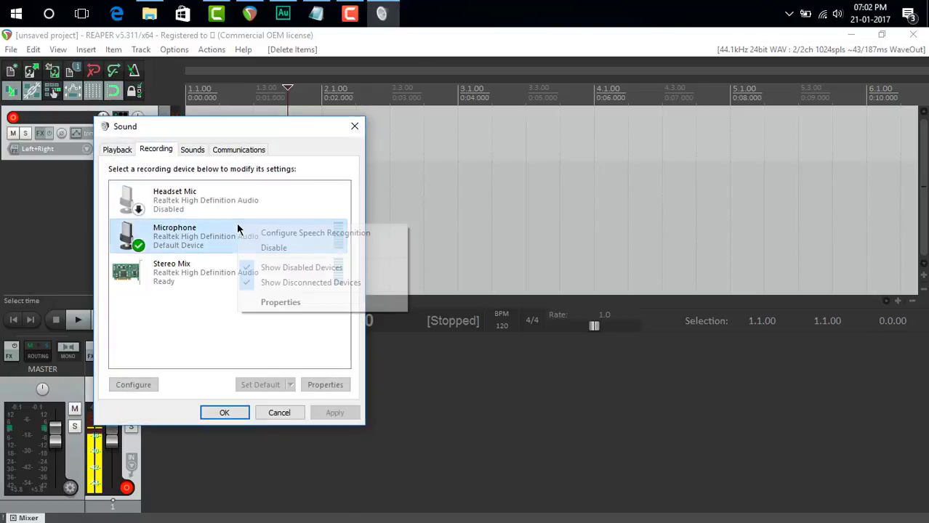
left_click(279, 302)
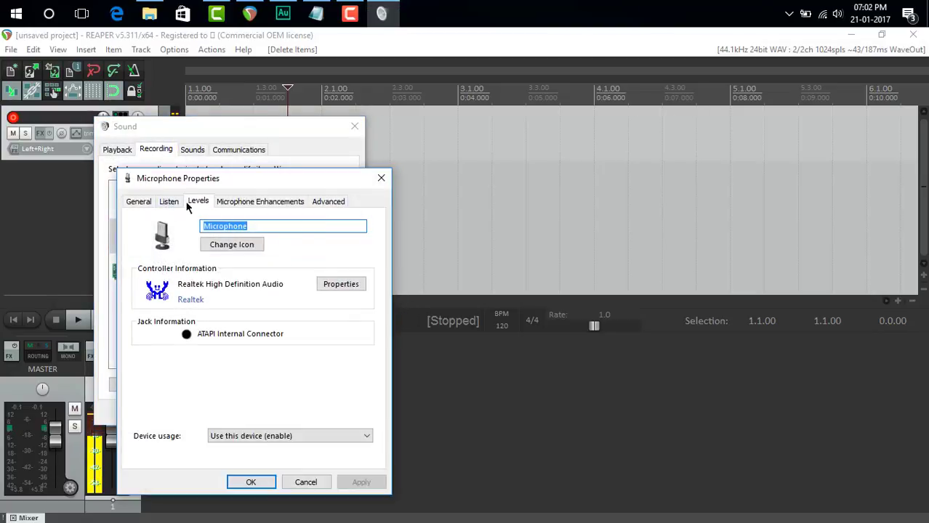
left_click(187, 201)
left_click_drag(239, 244, 216, 250)
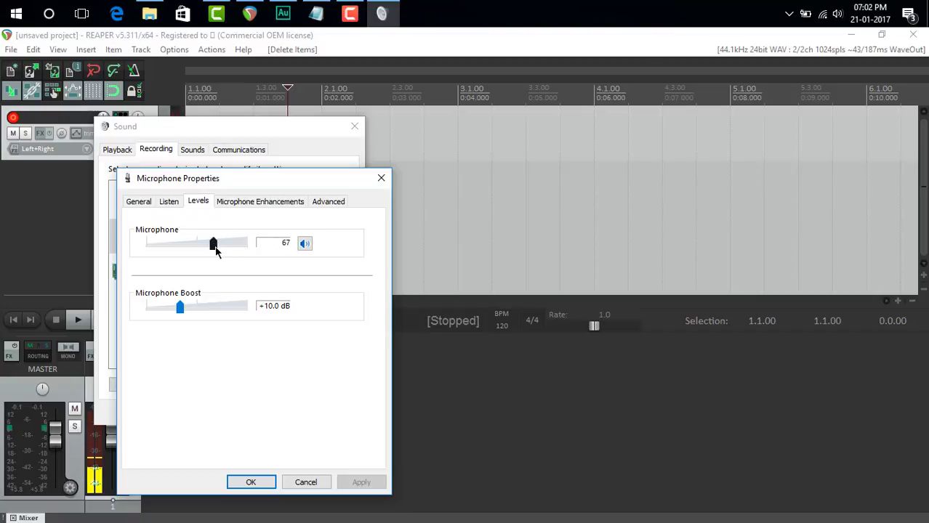
left_click(260, 480)
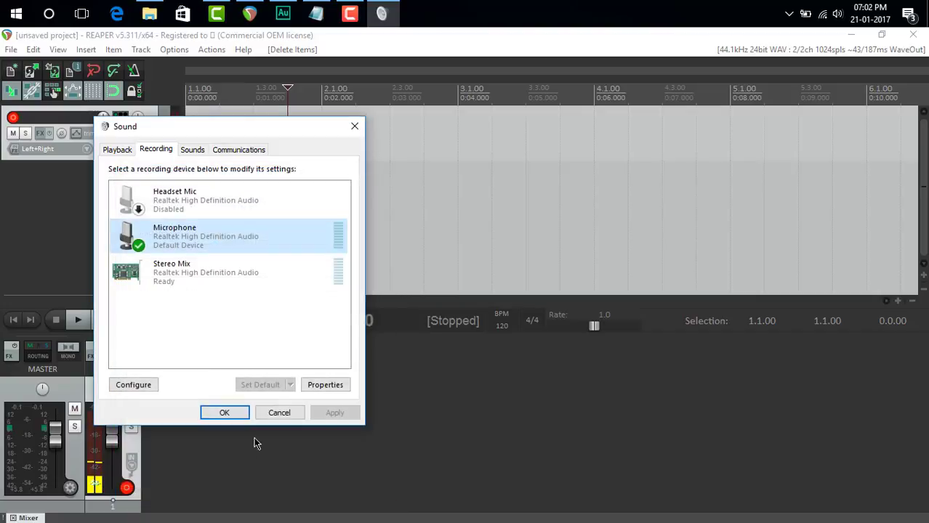
left_click(233, 410)
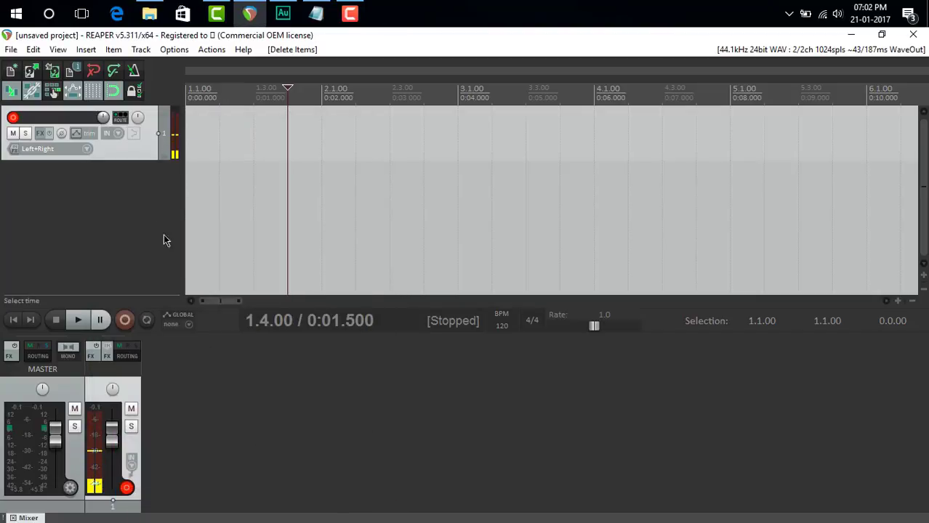
- Record a new vocal take of about 13 seconds on track 1 from the project start, dismissing the save-files prompt
left_click(13, 320)
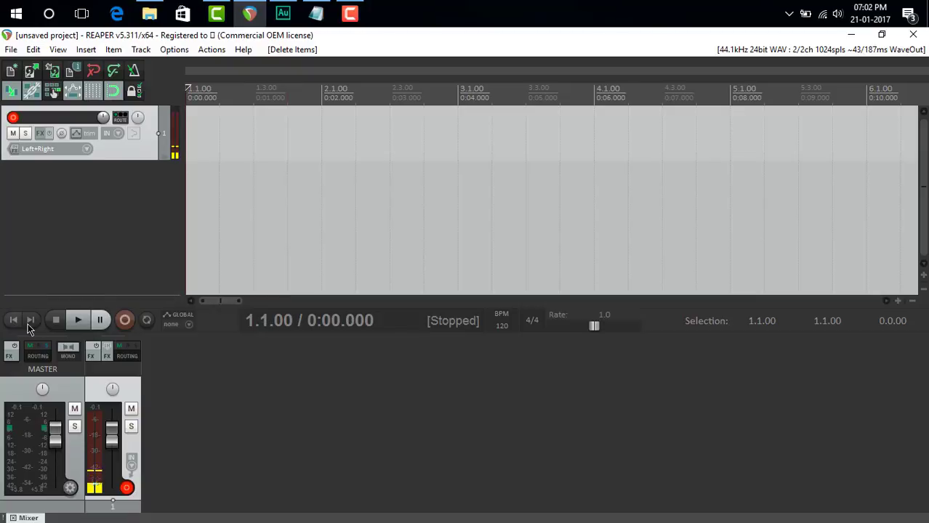
left_click(125, 321)
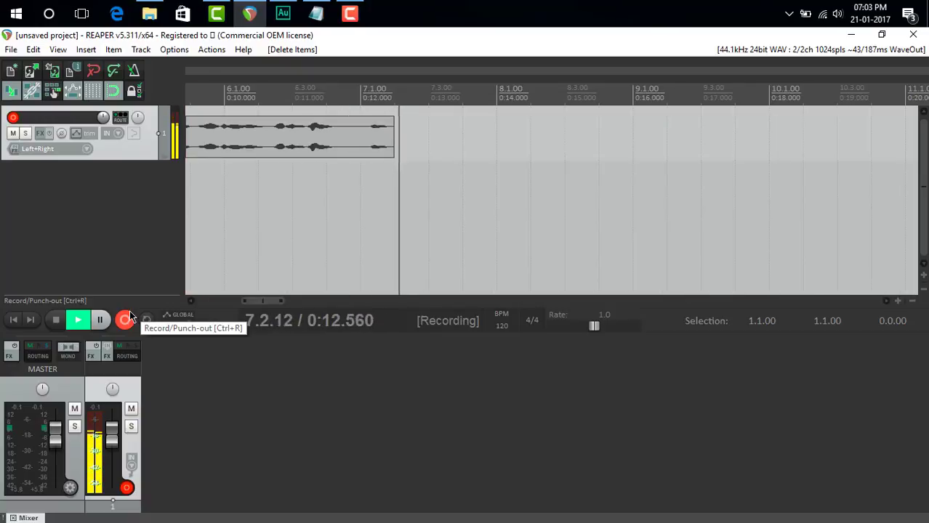
left_click(127, 318)
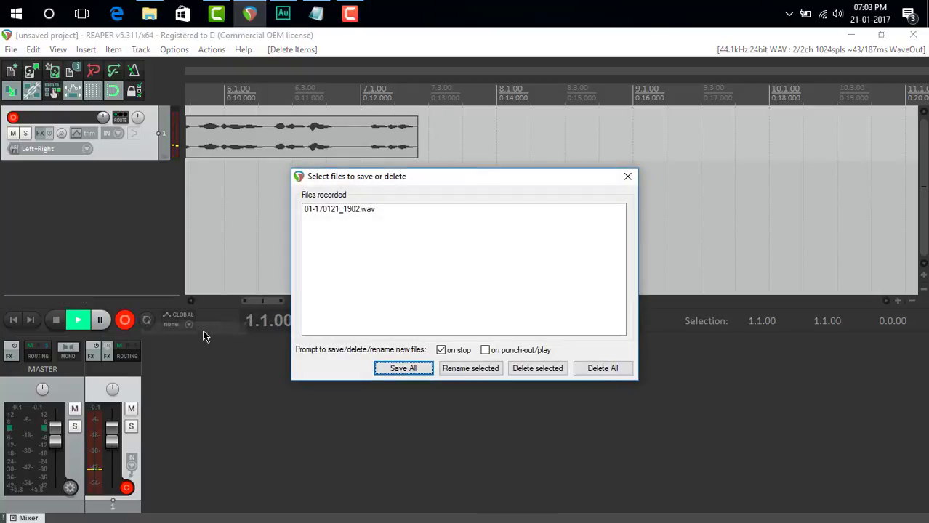
left_click(627, 177)
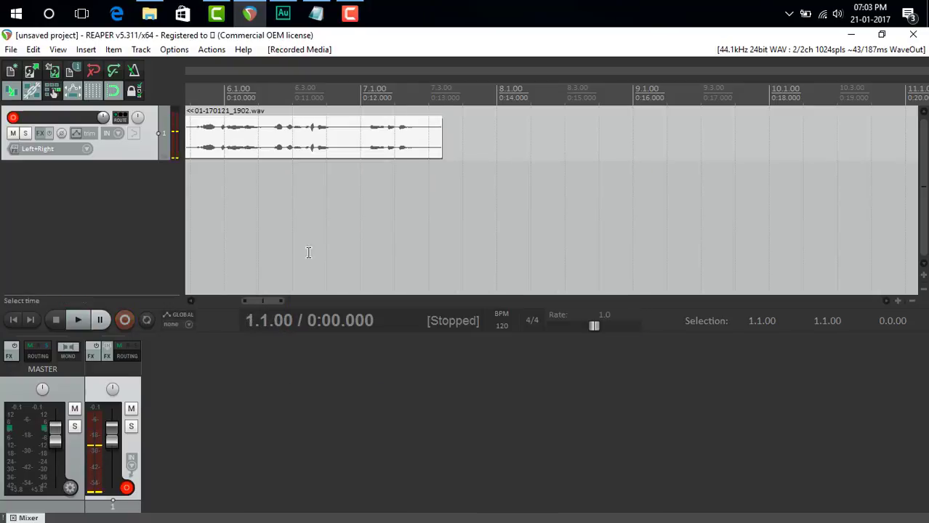
- Play back the new take on track 1 from the beginning to check its sound
left_click(13, 320)
left_click(78, 320)
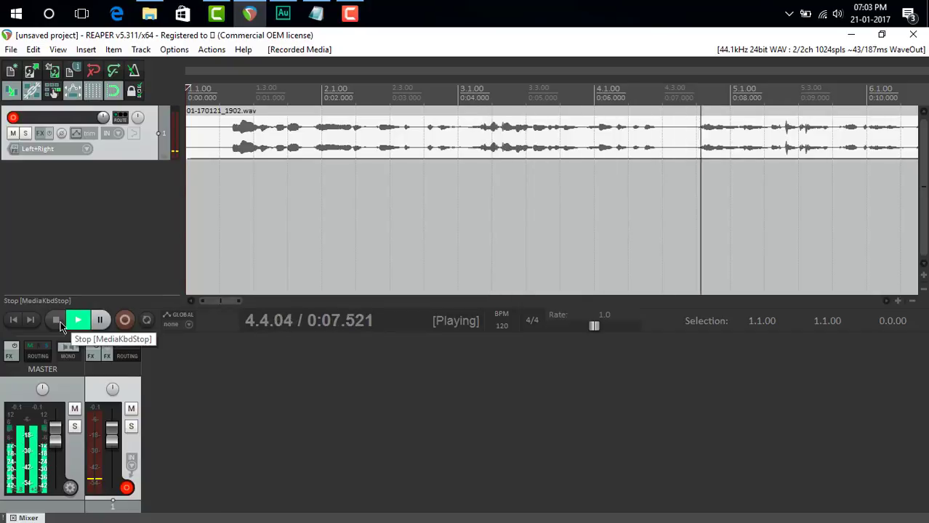
left_click(58, 321)
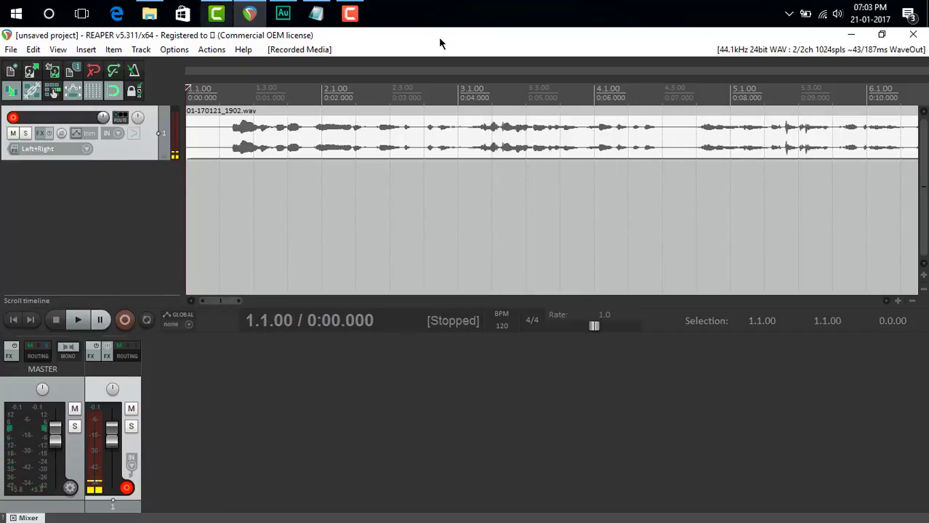
- Raise the Windows microphone recording level to 94 and accept the sound settings
right_click(837, 14)
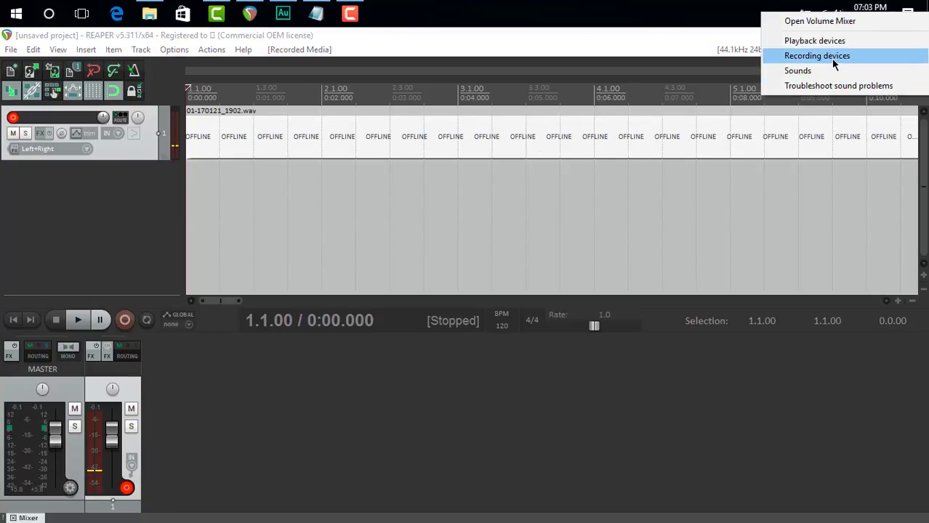
left_click(834, 57)
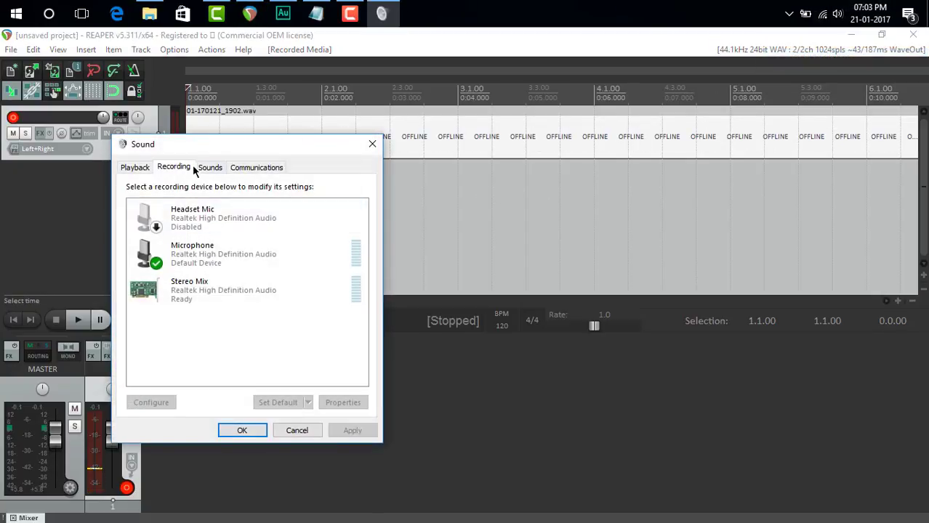
left_click(178, 253)
right_click(183, 255)
left_click(211, 335)
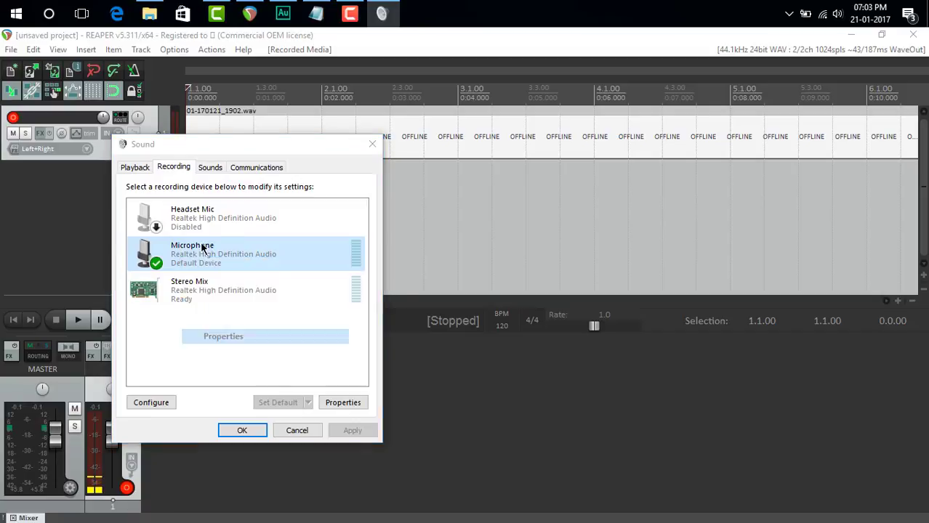
left_click(216, 219)
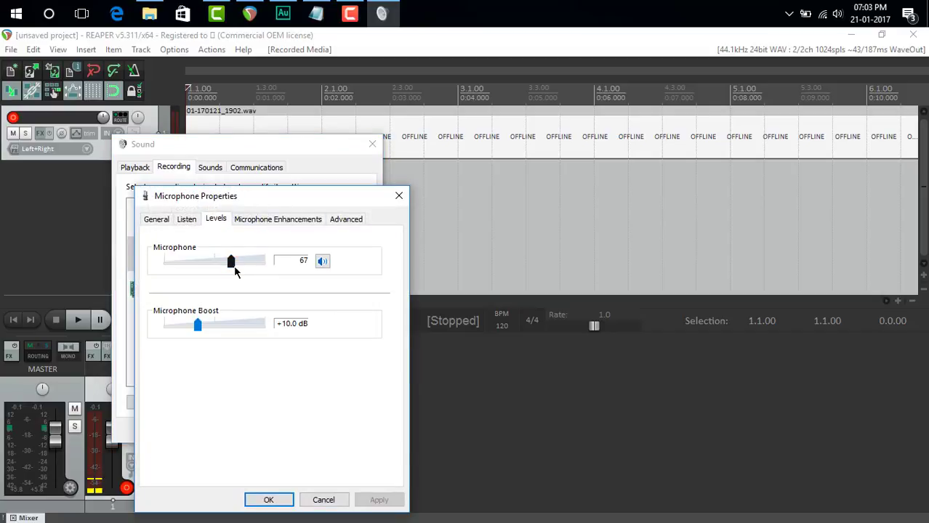
left_click_drag(233, 262, 259, 269)
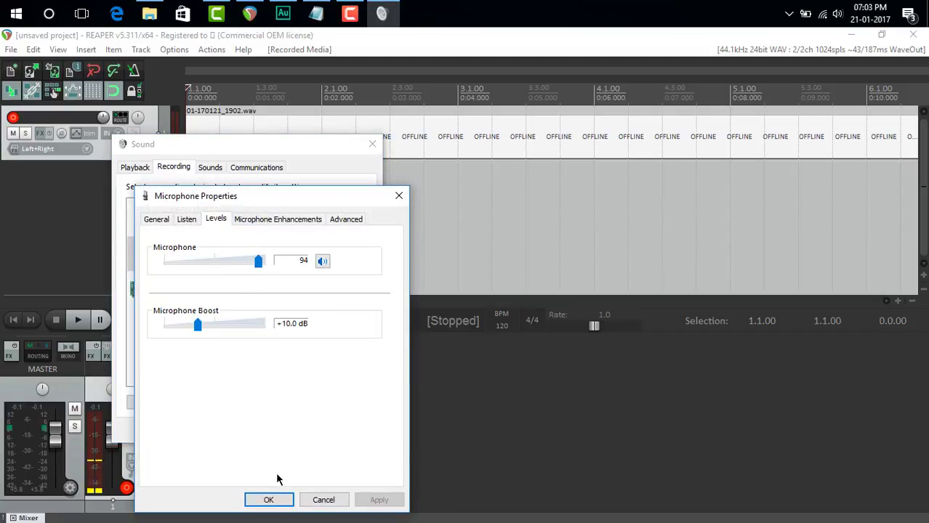
left_click(268, 499)
left_click(234, 430)
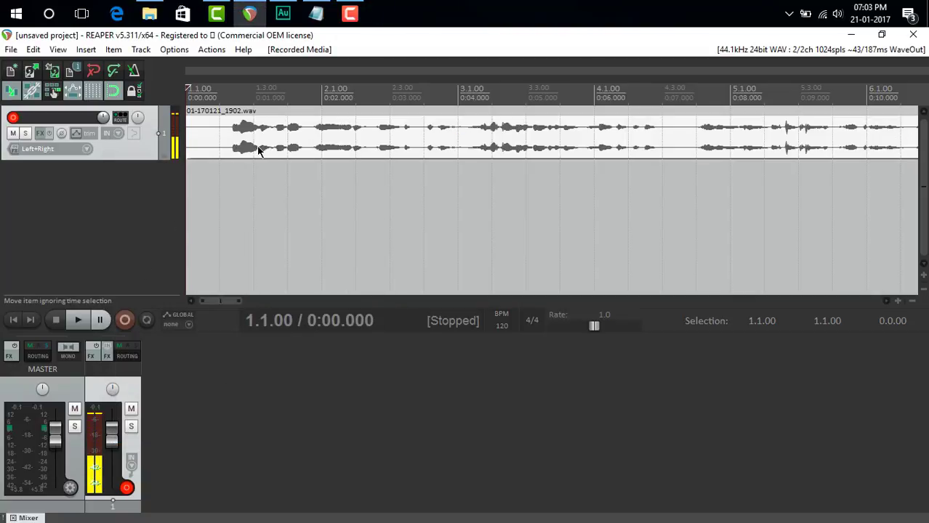
- Insert a second track and move record arming from track 1 to track 2
right_click(87, 173)
left_click(92, 185)
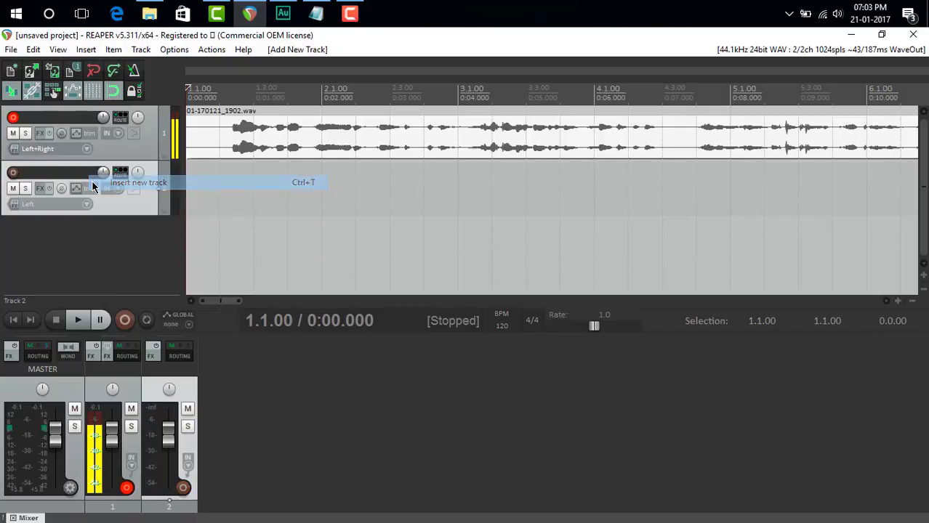
left_click(13, 119)
left_click(12, 173)
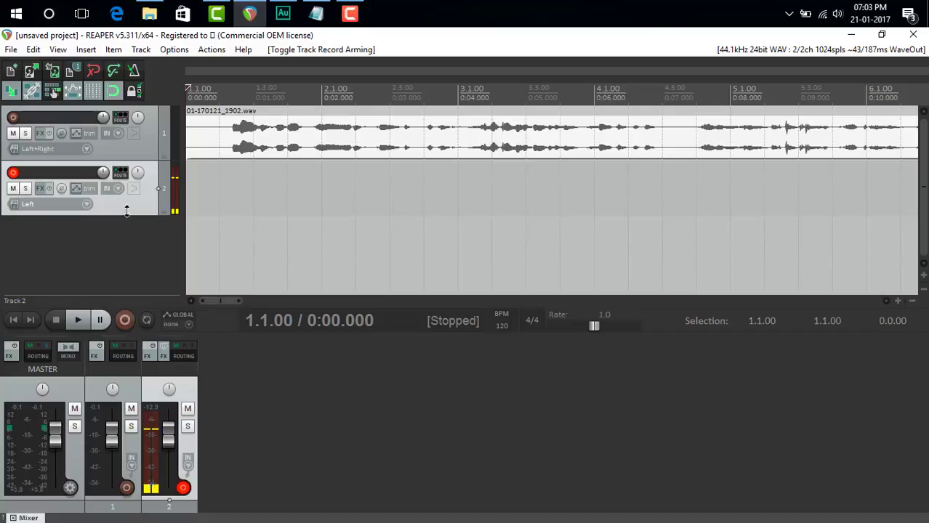
- Record a vocal take of about 6.6 seconds on track 2 from the project start, then stop the transport
left_click(130, 317)
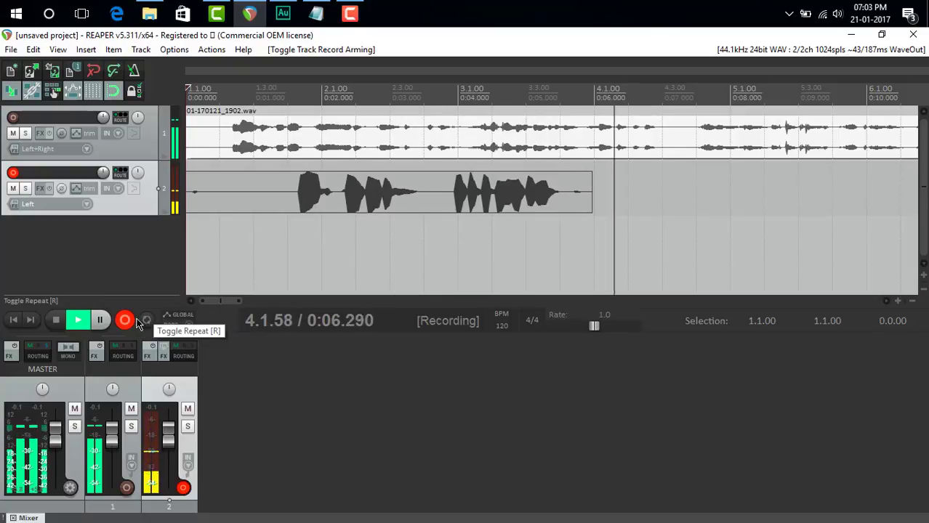
left_click(127, 319)
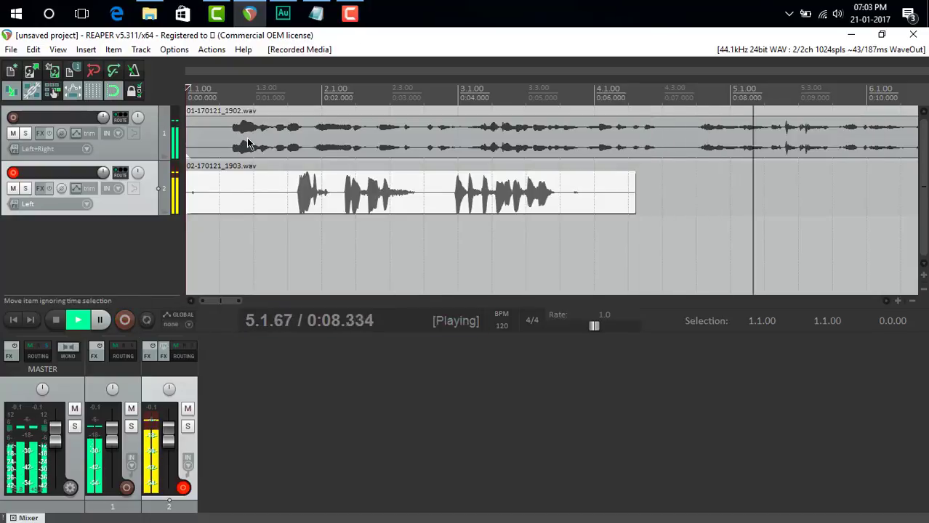
key("space")
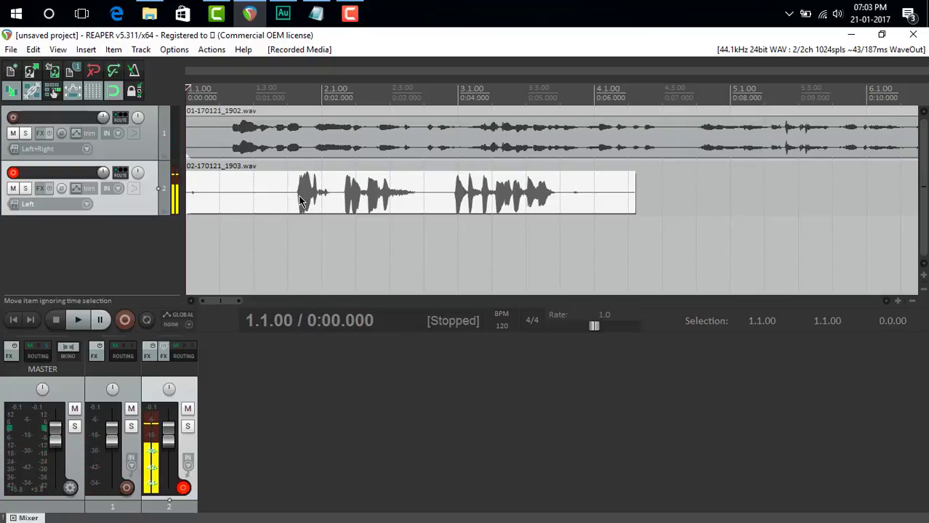
- Solo track 1 and play its take from 0.5 seconds to check its sound
left_click(24, 133)
left_click(219, 142)
key("space")
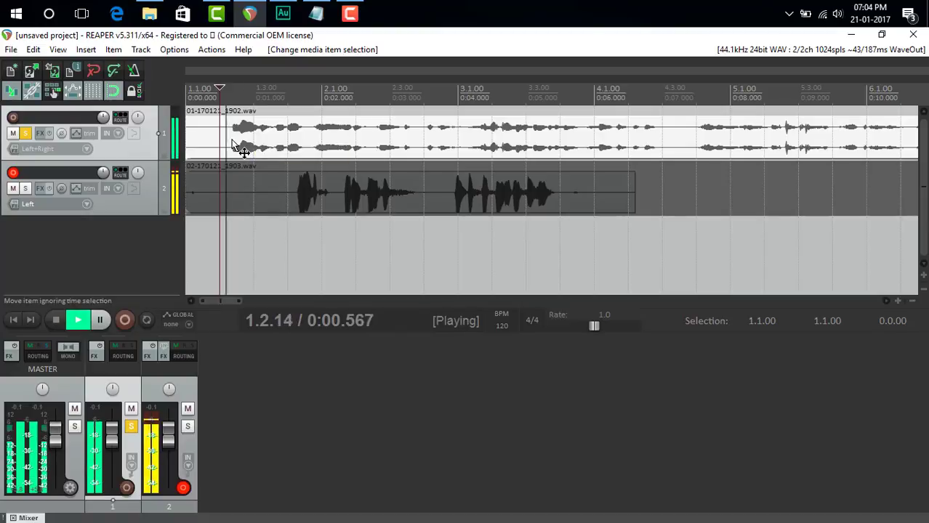
key("space")
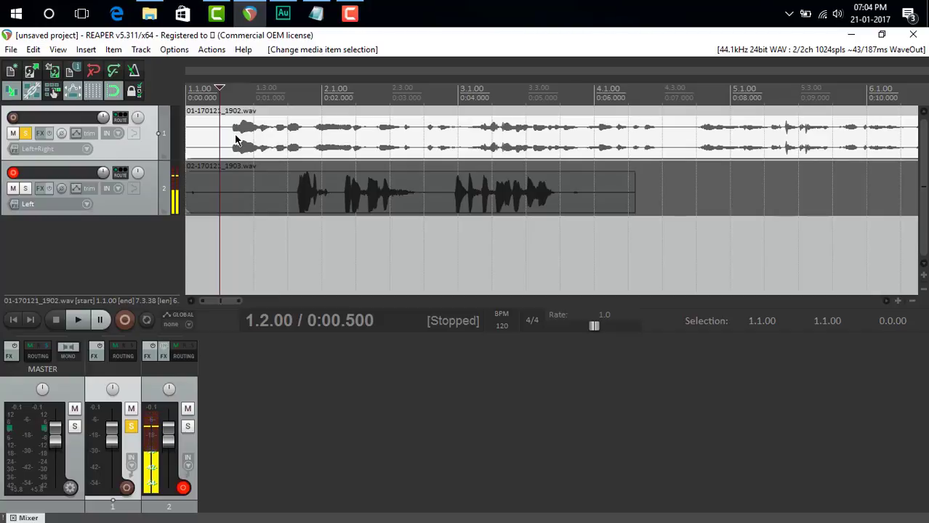
key("space")
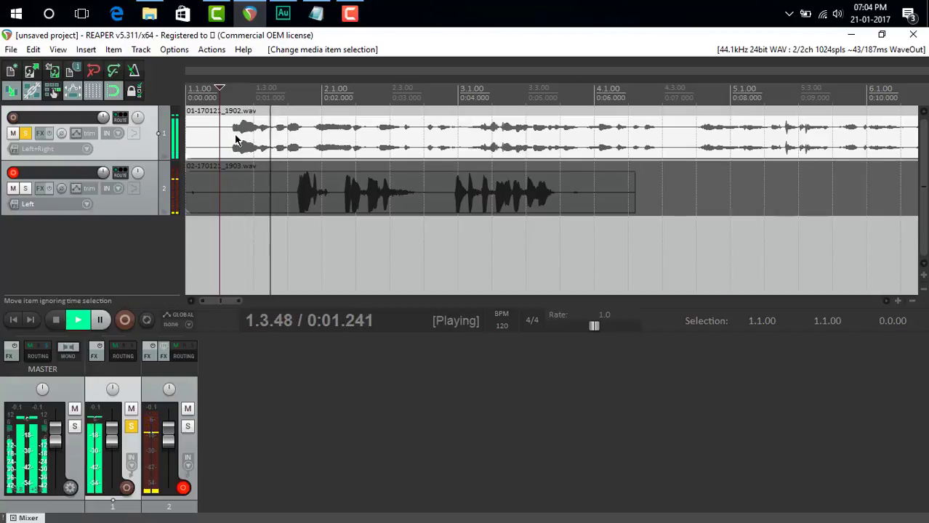
key("space")
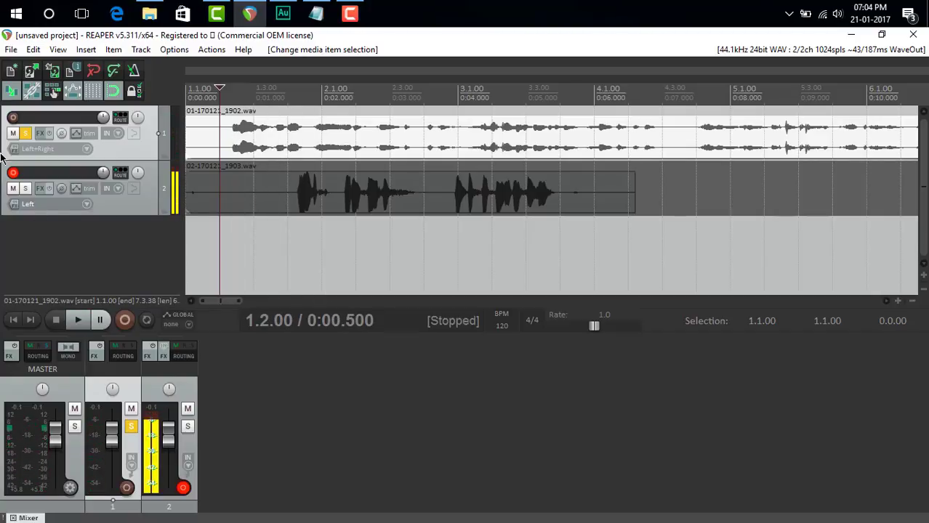
- Switch the solo from track 1 to track 2 and play back the track 2 take
left_click(25, 133)
left_click(25, 189)
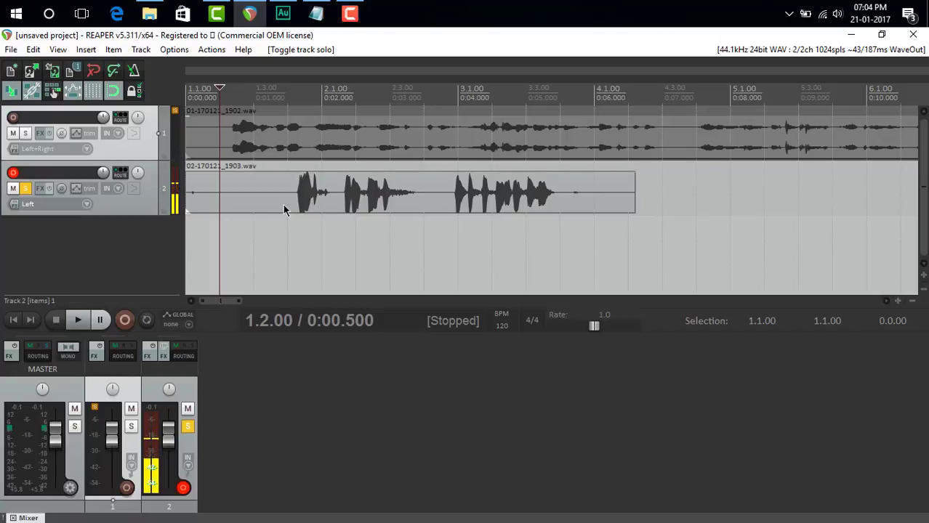
key("space")
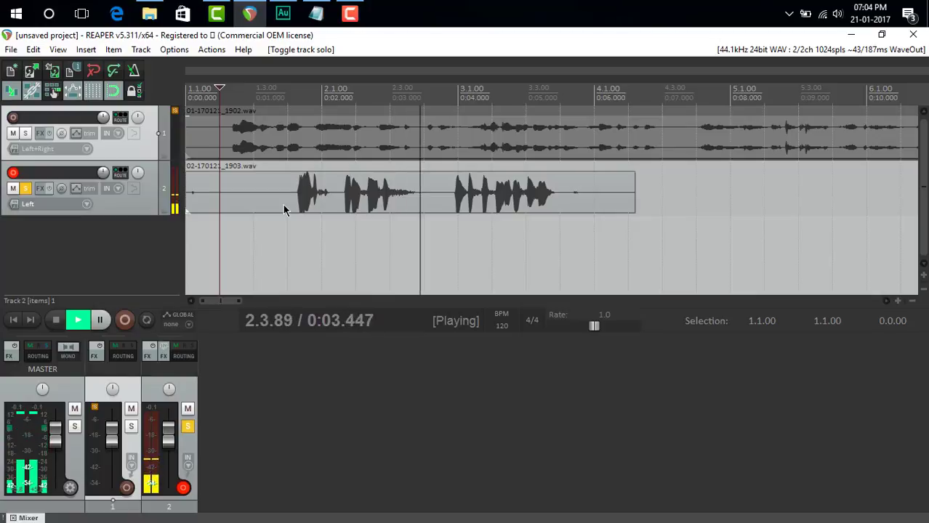
key("space")
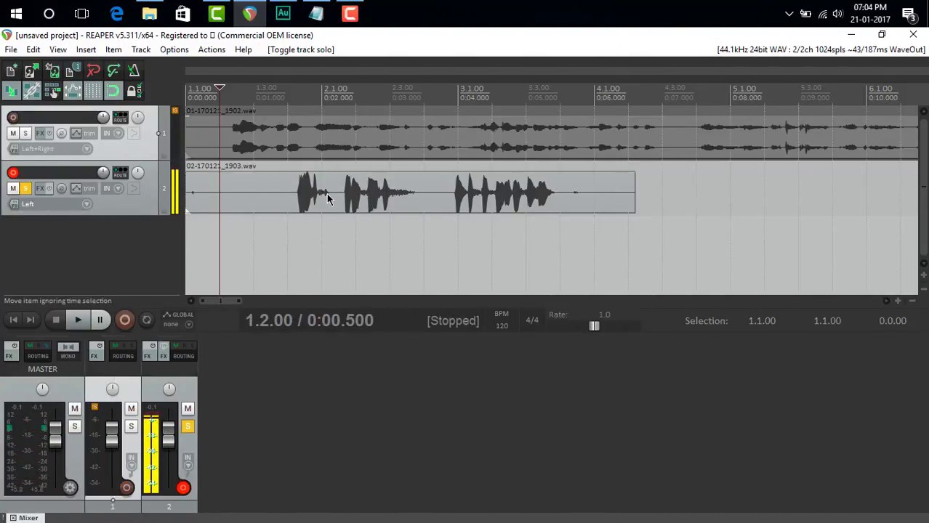
- Set the track 2 take's item volume to -1.53 dB and lower track 2's mixer fader slightly
left_click(288, 190)
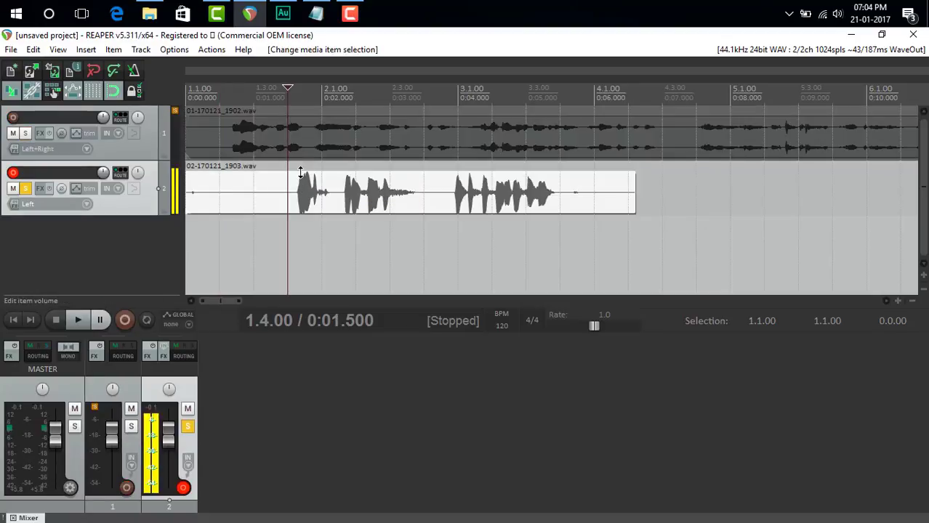
left_click(264, 172)
left_click_drag(264, 173, 264, 183)
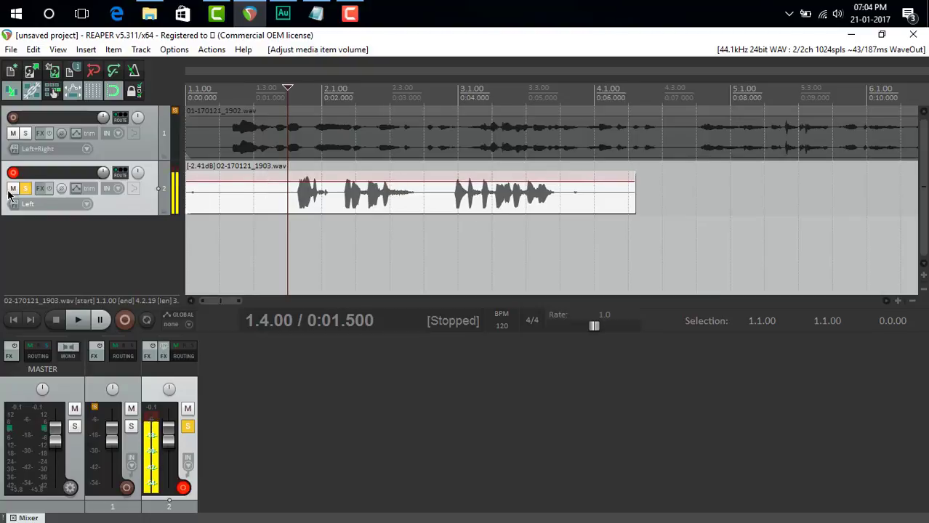
mouse_move(167, 436)
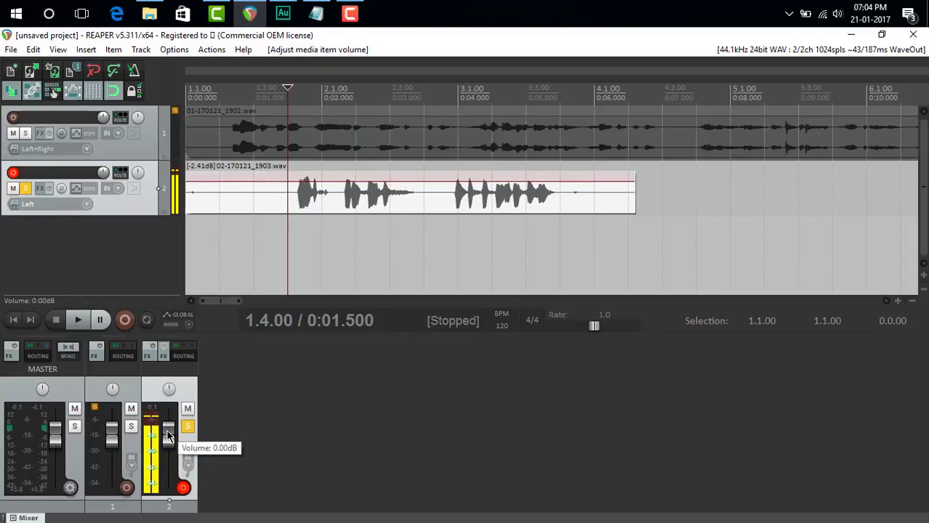
left_click_drag(167, 436, 168, 441)
mouse_move(59, 435)
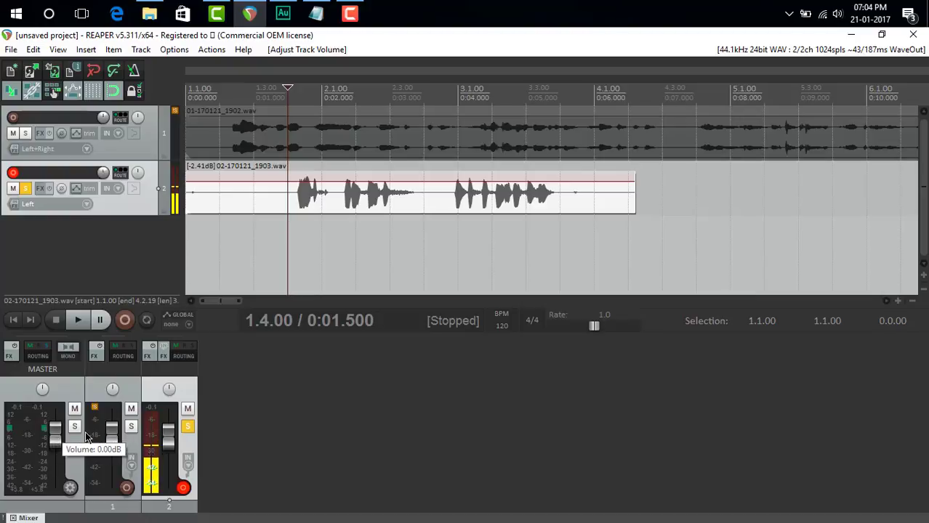
mouse_move(166, 443)
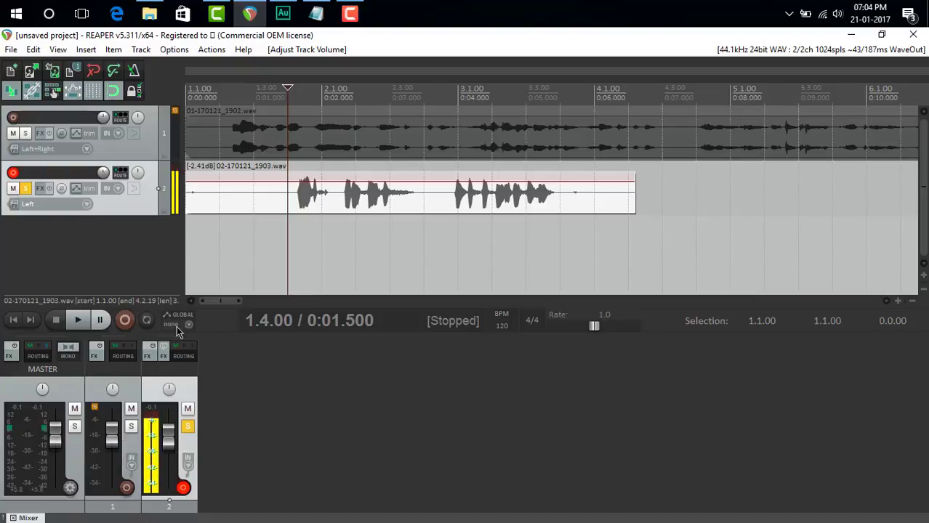
mouse_move(326, 181)
left_mouse_down()
mouse_move(326, 193)
mouse_move(332, 175)
left_mouse_up()
- Disable the grid lines and split the track 2 take at 2.24 seconds, in the gap after the first burst of sound
left_click(332, 197)
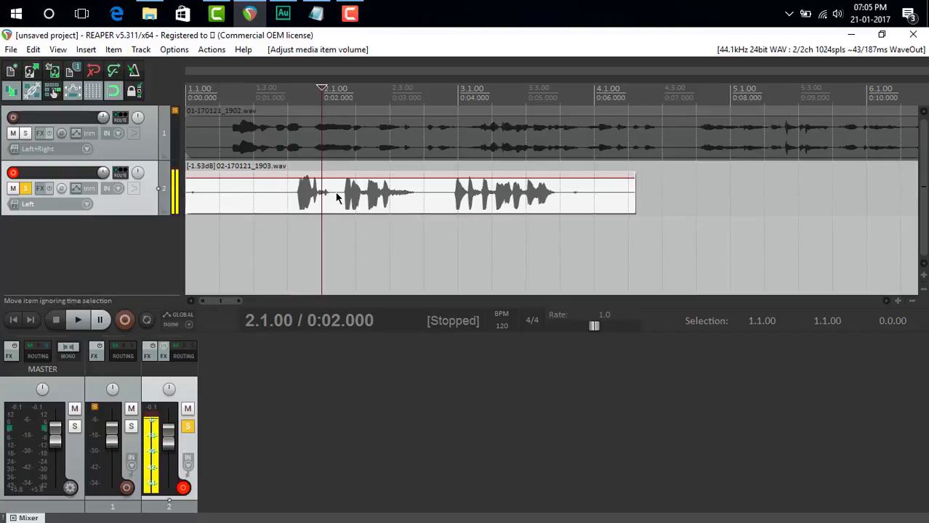
left_click(339, 196)
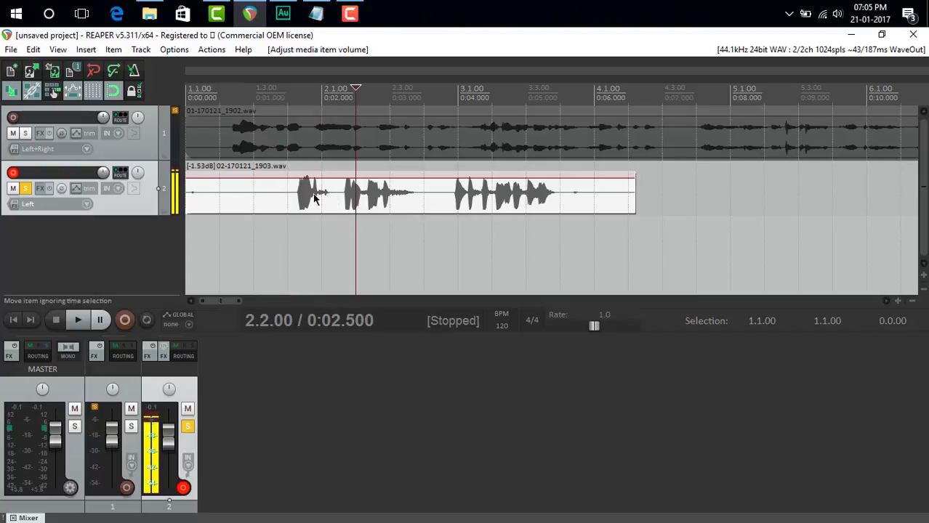
left_click(307, 197)
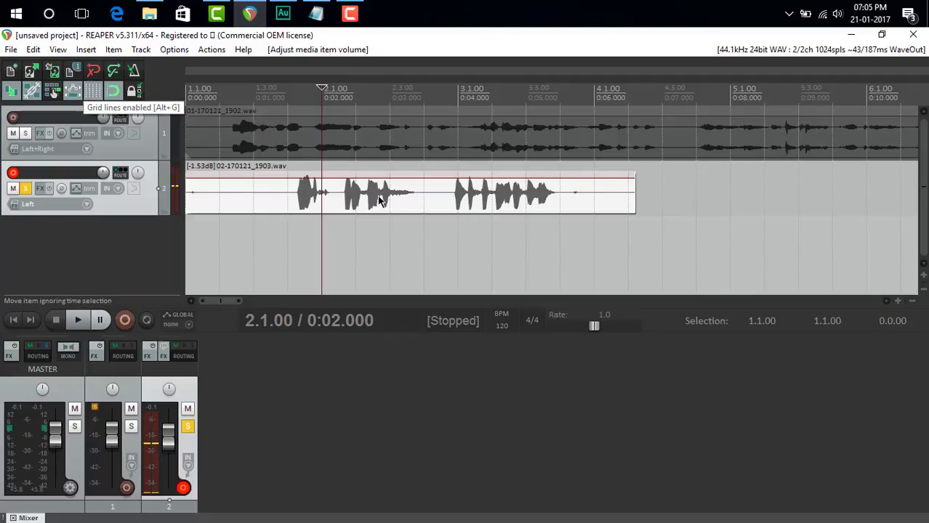
left_click(97, 94)
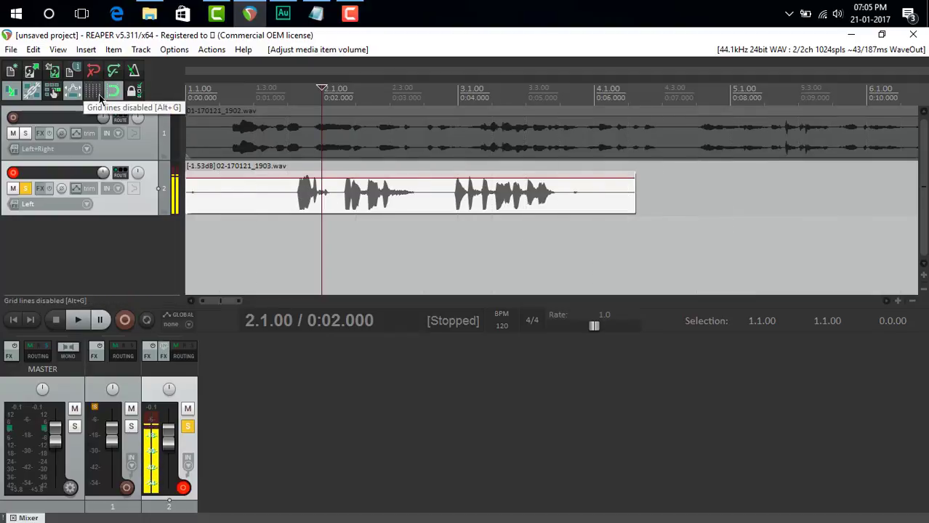
left_click(340, 197)
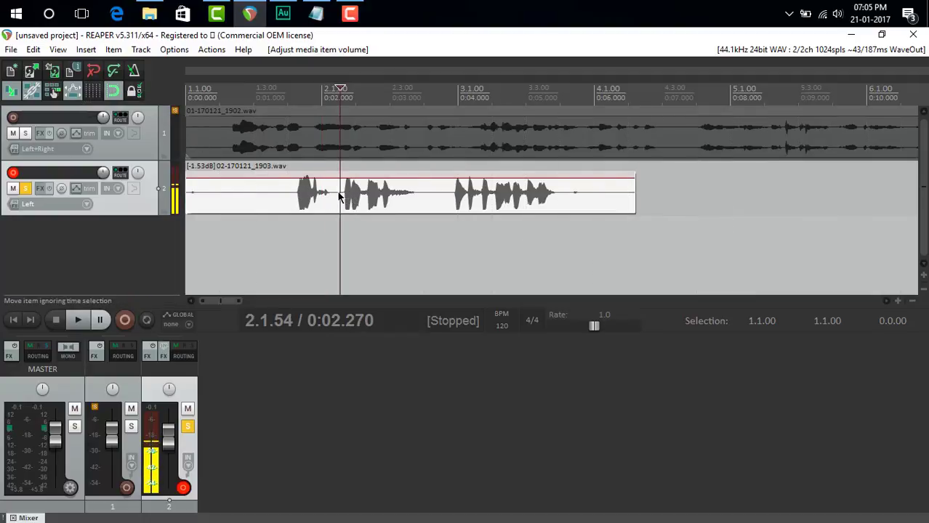
left_click(338, 198)
key("s")
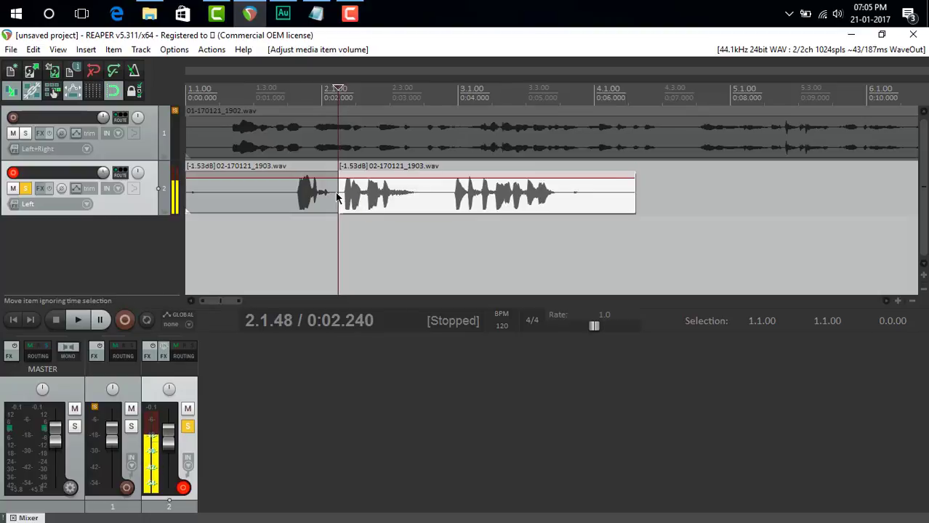
- Shift the second track 2 clip slightly later, to about 2.32 seconds, and give it a short fade-in
left_click(358, 211)
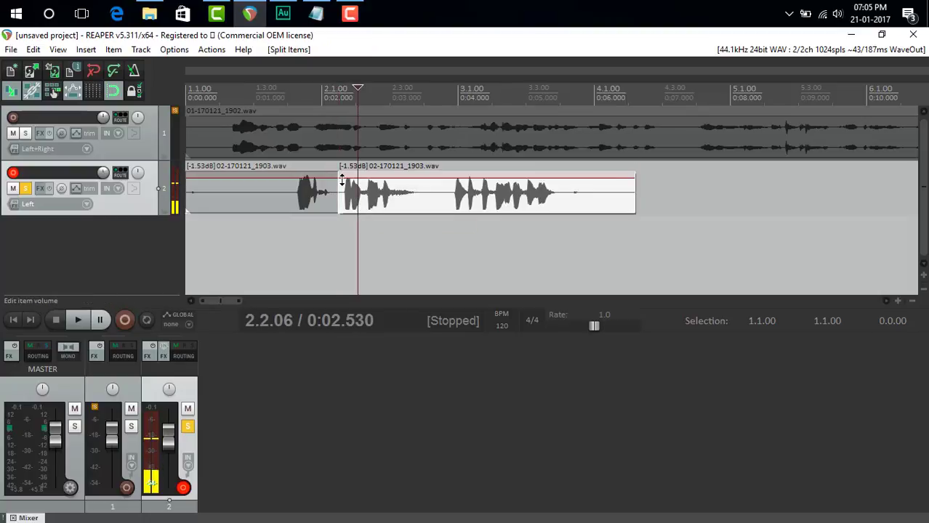
left_click_drag(347, 207, 337, 180)
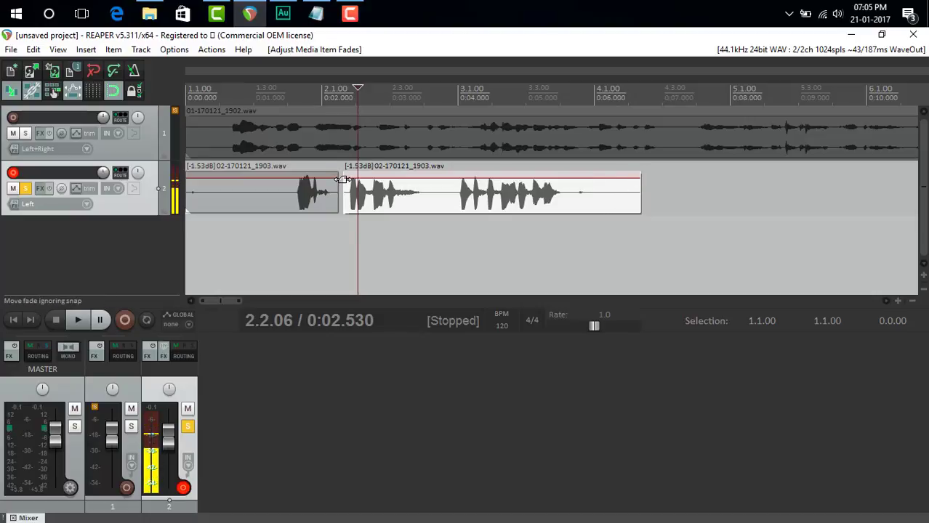
left_click_drag(342, 179, 354, 195)
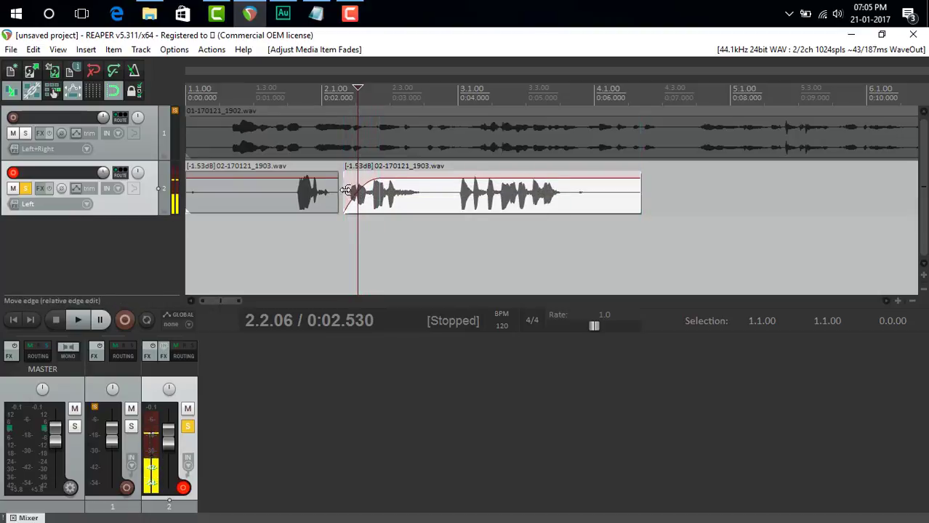
- Play back the second track 2 clip from its start to hear the fade-in
left_click(344, 191)
key("space")
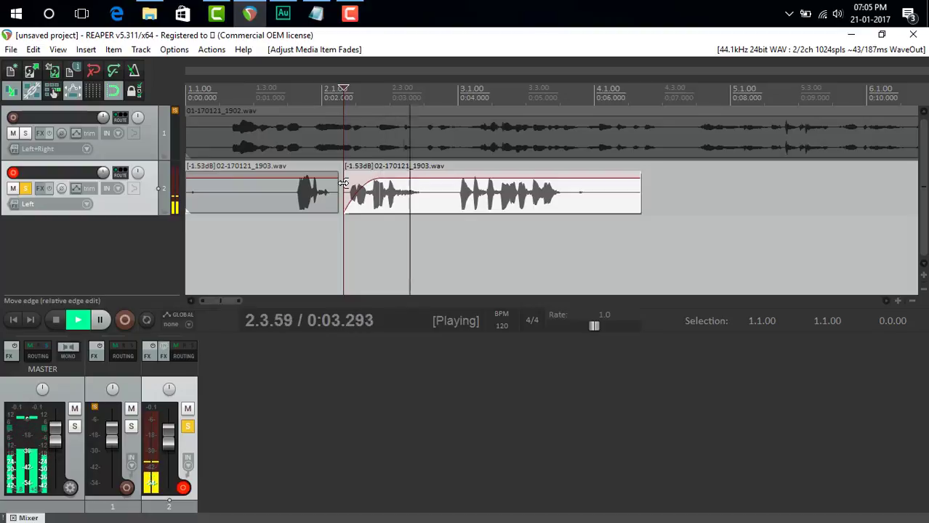
key("space")
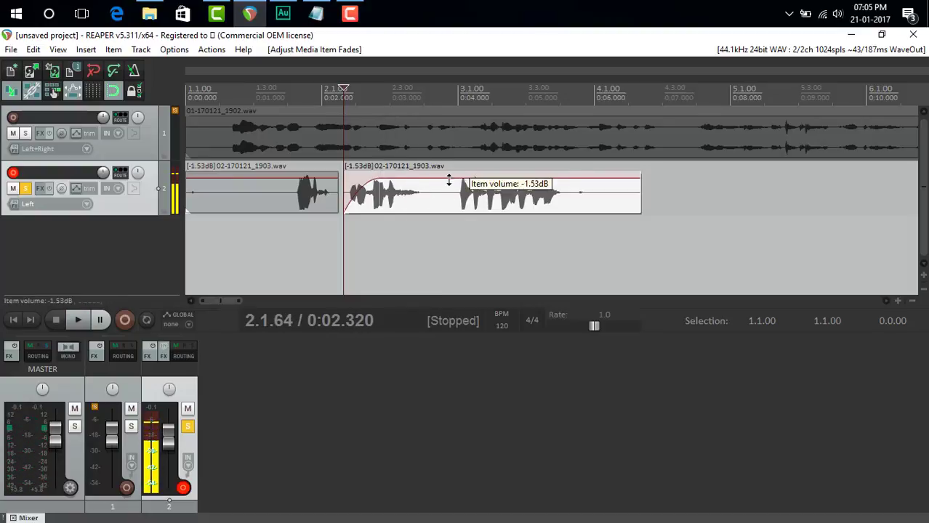
- Lower the second track 2 clip to -7.89 dB and the first to -6.02 dB, and play both back
left_click_drag(448, 182, 445, 194)
left_click_drag(297, 185, 297, 191)
key("space")
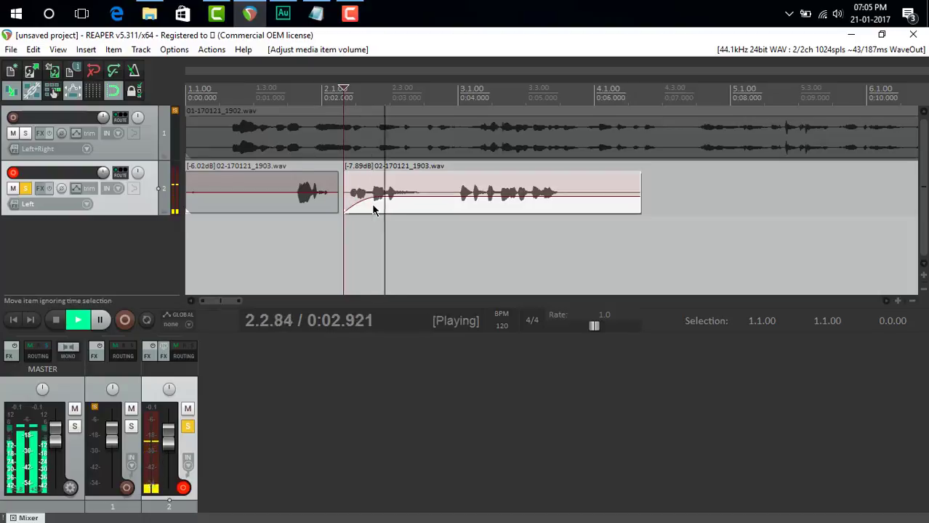
left_click(283, 198)
key("space")
key("space")
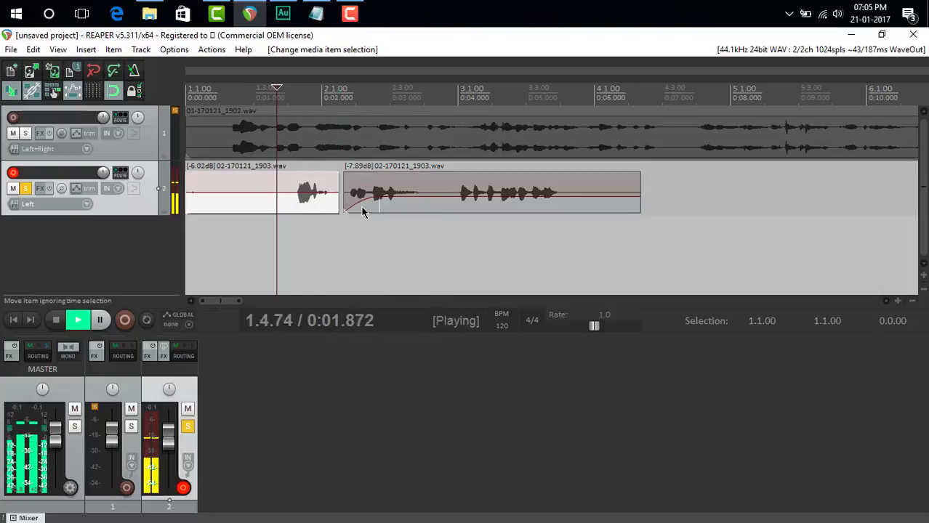
key("space")
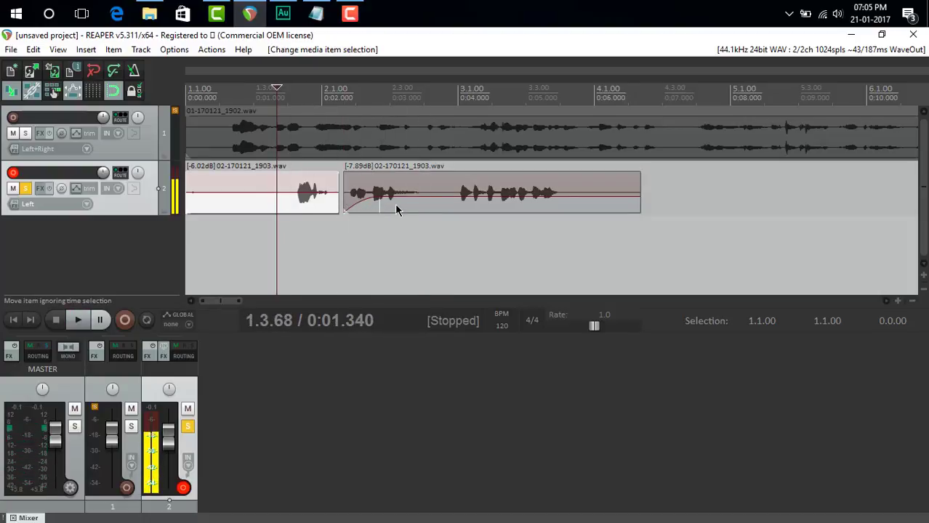
- Move the second track 2 clip earlier to 1.77 seconds so it crossfades with the first, and play the overlap from 1.34 seconds
left_click_drag(396, 209, 353, 208)
key("space")
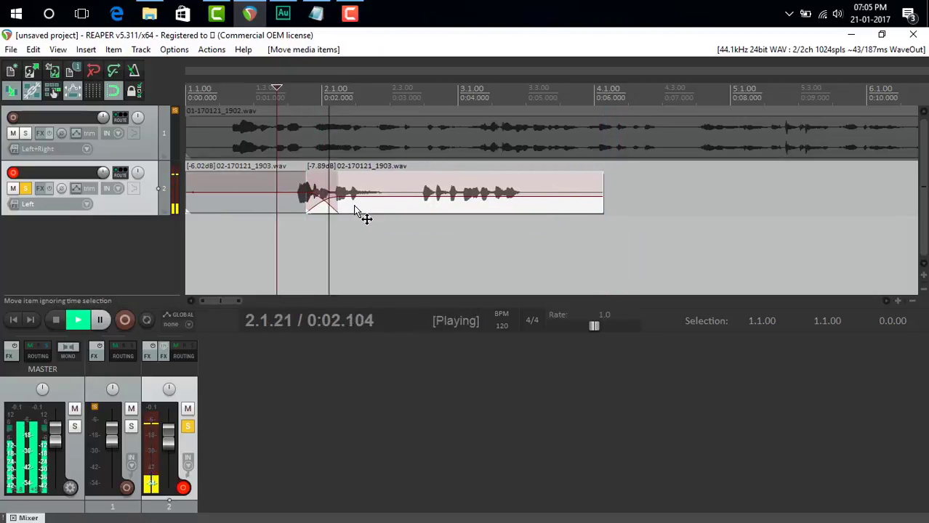
key("space")
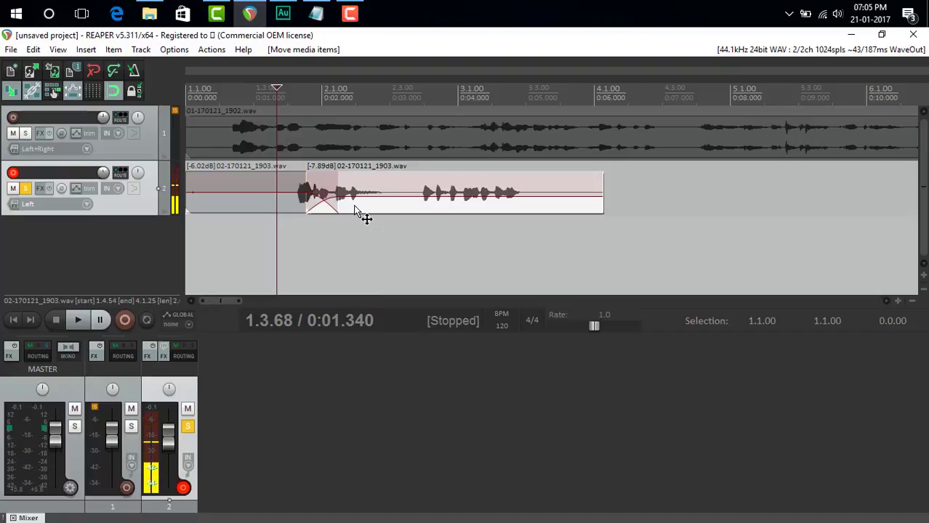
left_click(354, 206)
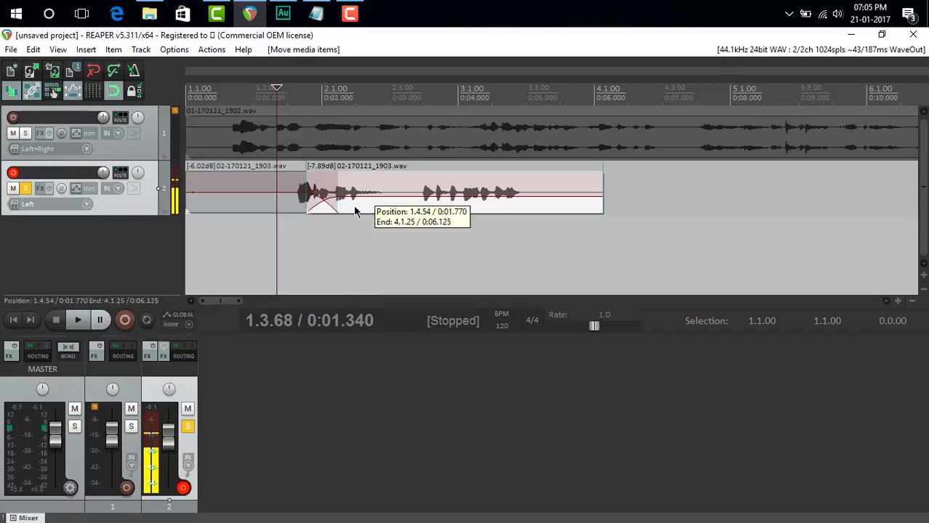
- Select both tracks and delete them from the project, confirming the removal
left_click(129, 149)
left_click(133, 189)
left_click(132, 197)
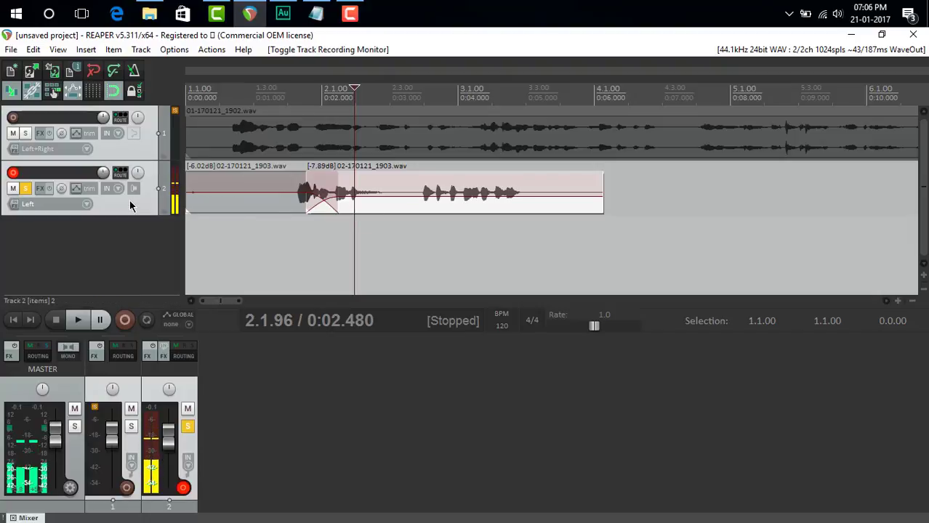
key("Delete")
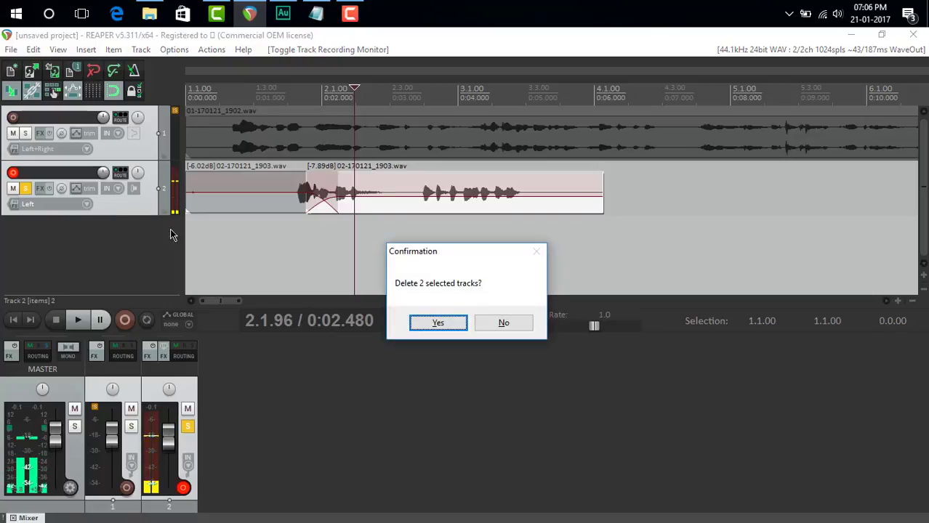
left_click(414, 325)
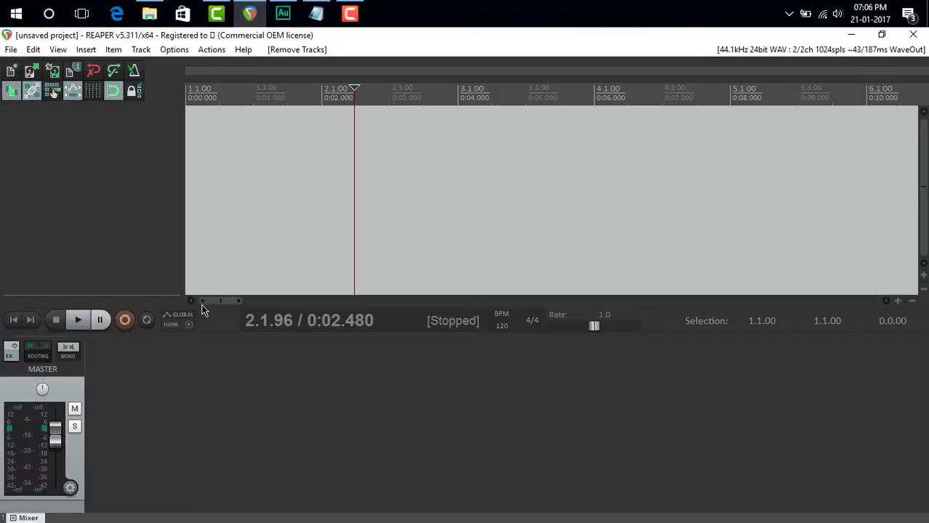
- Browse for an existing project in the F: drive's Documents\REAPER Media folder, listing only REAPER Project files (*.RPP)
left_click(12, 49)
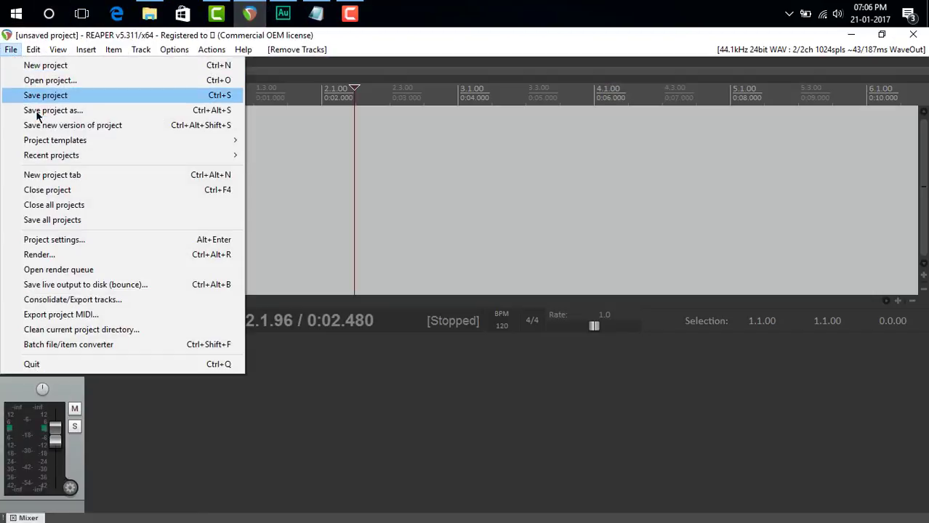
left_click(47, 94)
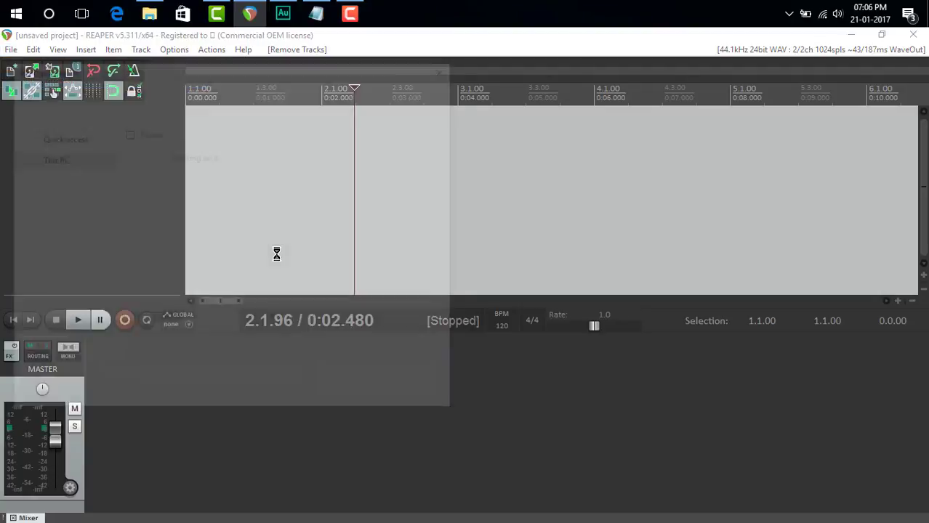
scroll(95, 310, "down", 1)
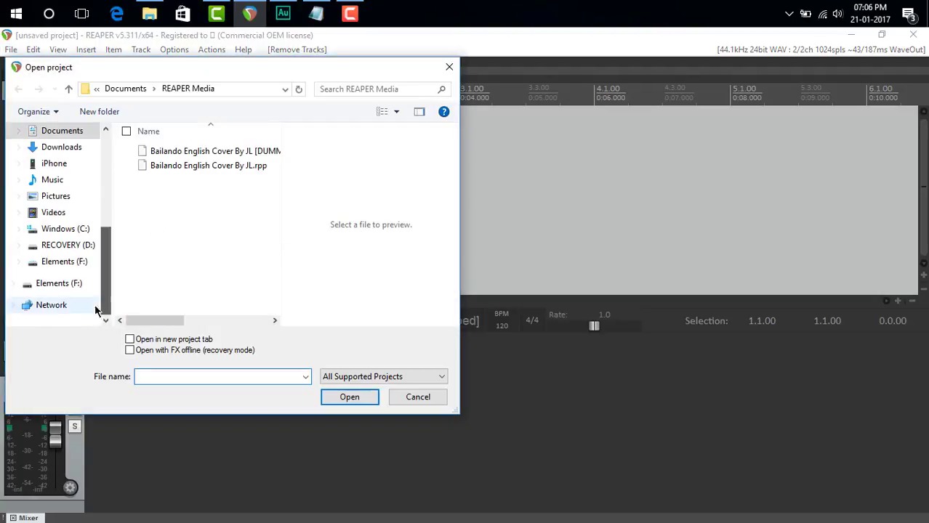
left_click(55, 282)
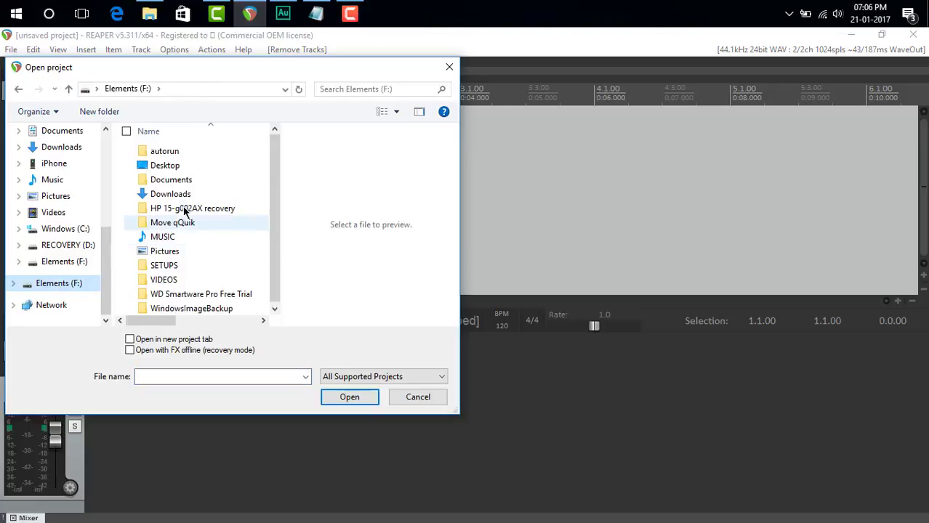
double_click(163, 180)
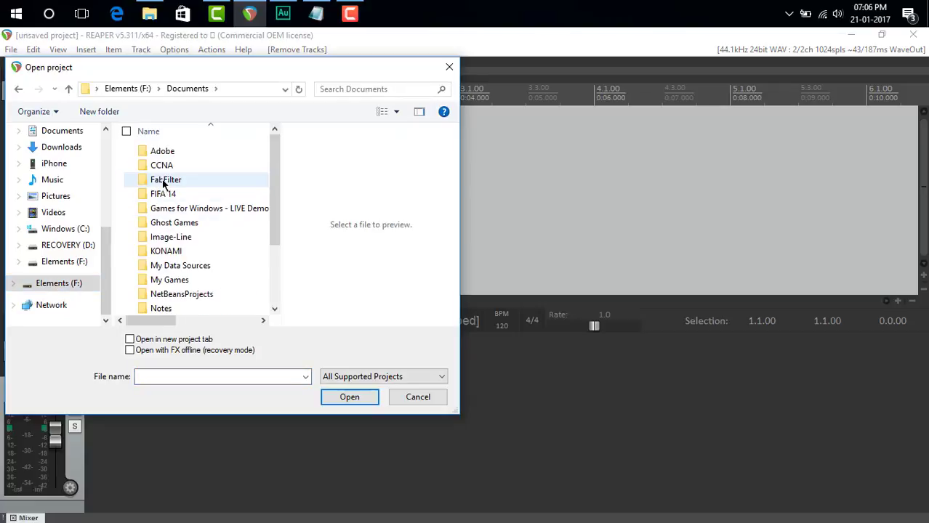
scroll(169, 247, "down", 2)
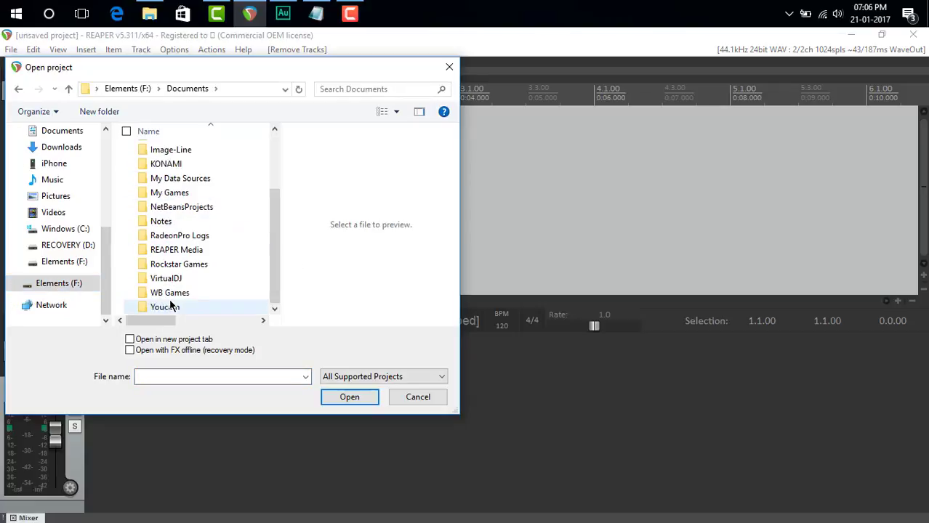
double_click(177, 251)
left_click(336, 378)
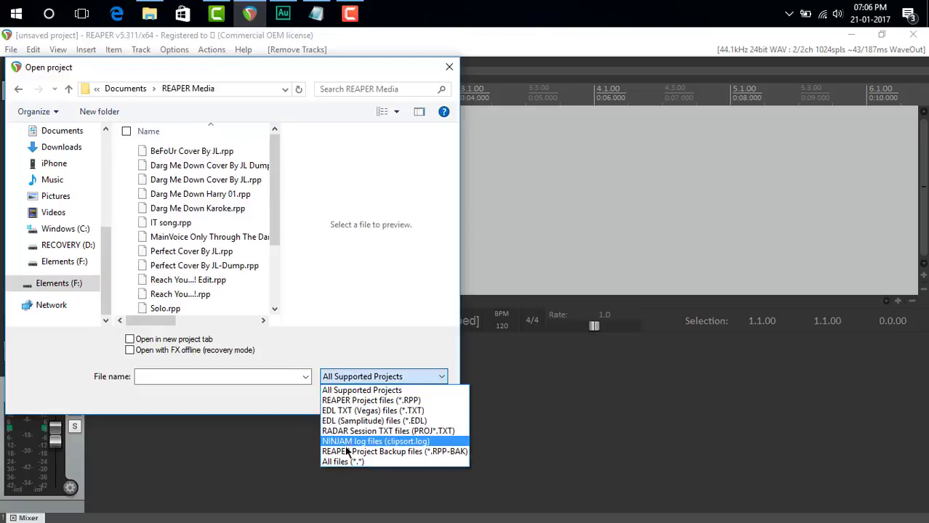
left_click(363, 400)
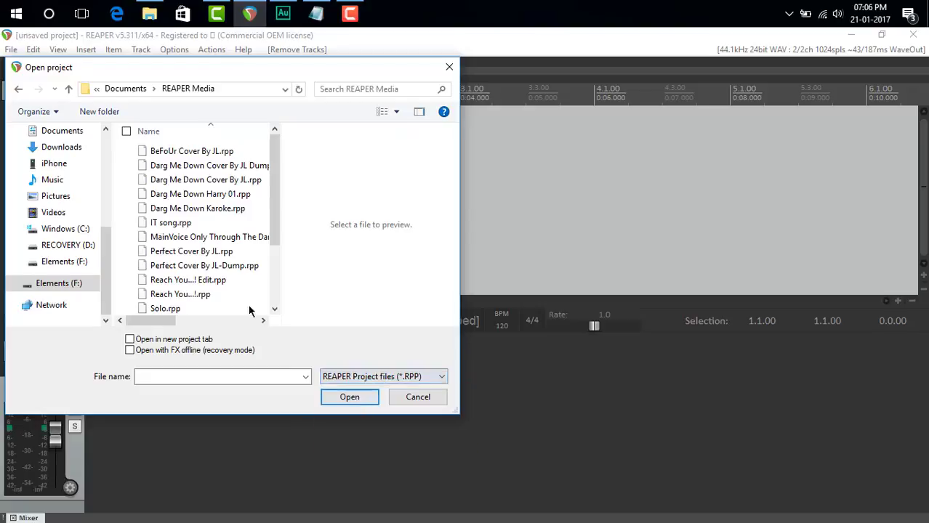
- Open BeFoUr Cover By JL.rpp without saving the current project, ignoring all missing media files
left_click(190, 156)
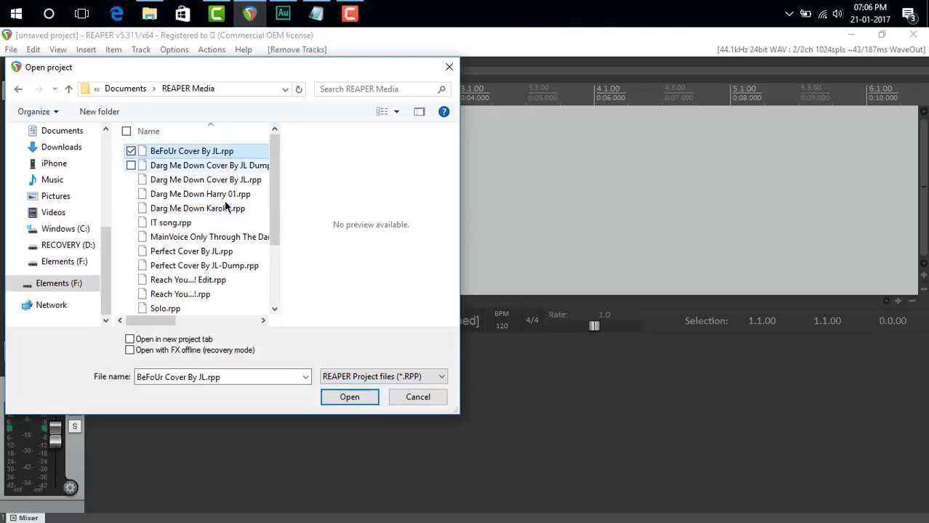
left_click(348, 397)
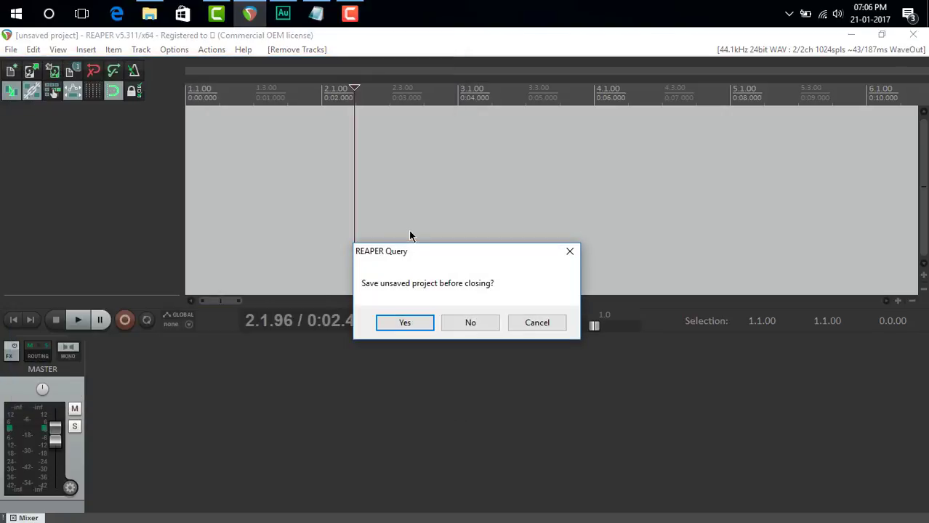
left_click(469, 322)
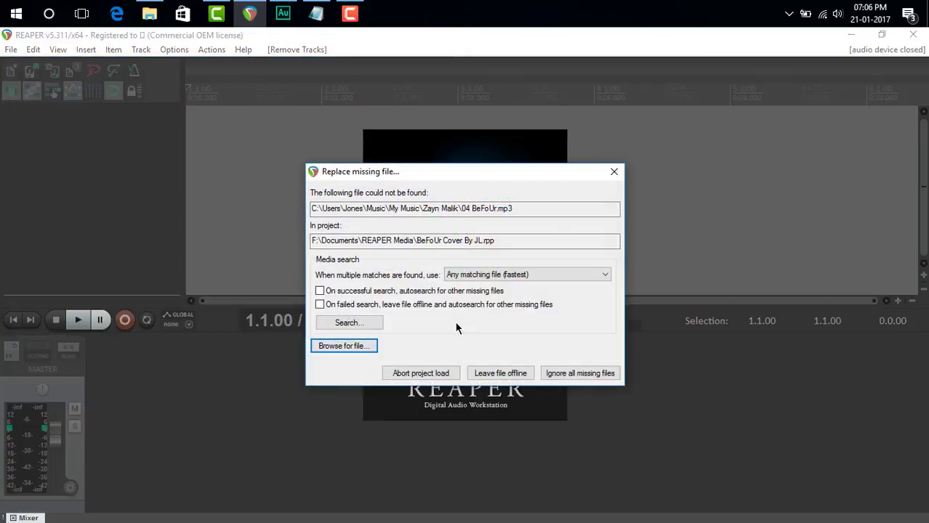
left_click(571, 375)
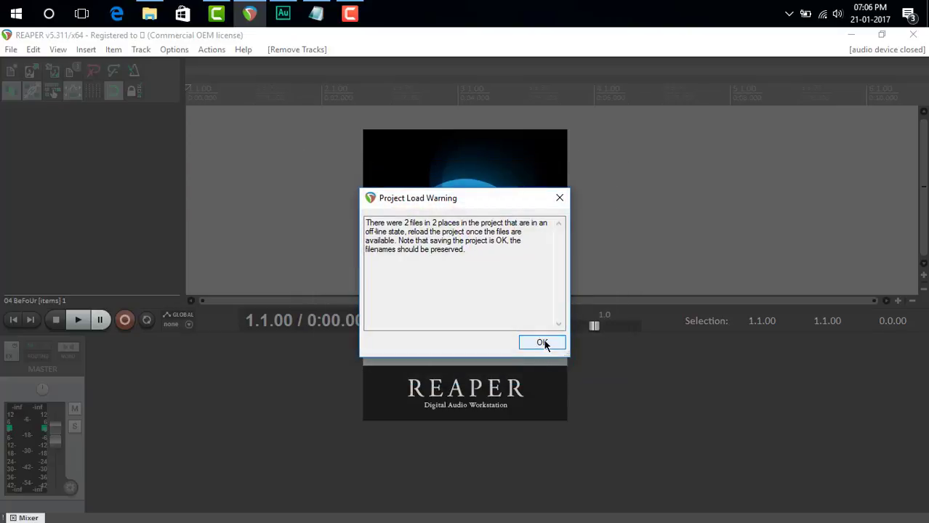
left_click(542, 342)
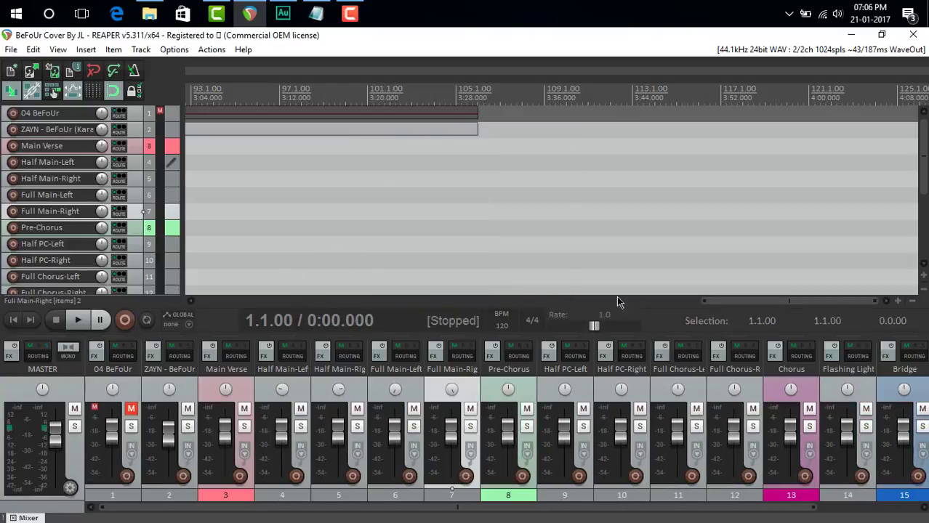
- Examine the project's track layout and clips from the start of the timeline, from the first track down to Right Ear
left_click_drag(841, 301, 312, 310)
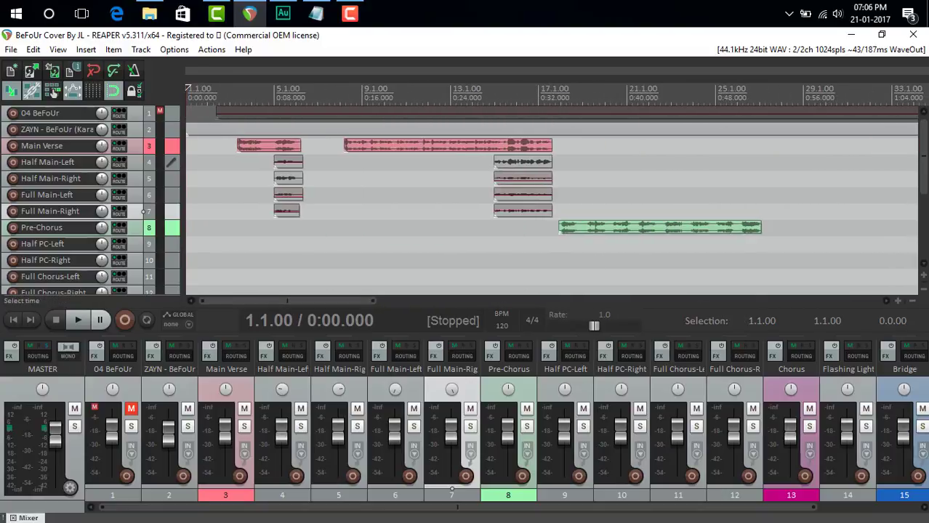
mouse_move(922, 192)
left_mouse_down()
mouse_move(923, 239)
mouse_move(923, 176)
left_mouse_up()
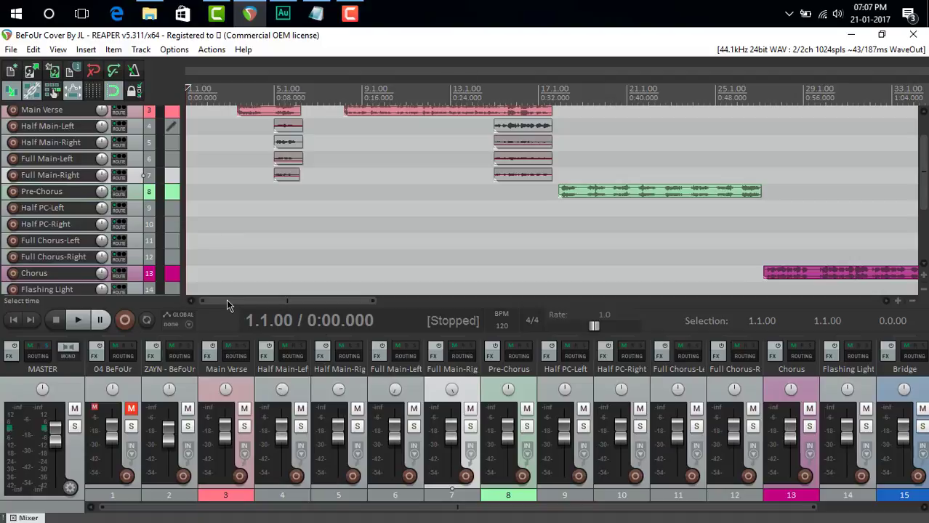
left_click_drag(231, 304, 225, 307)
left_click_drag(920, 193, 920, 181)
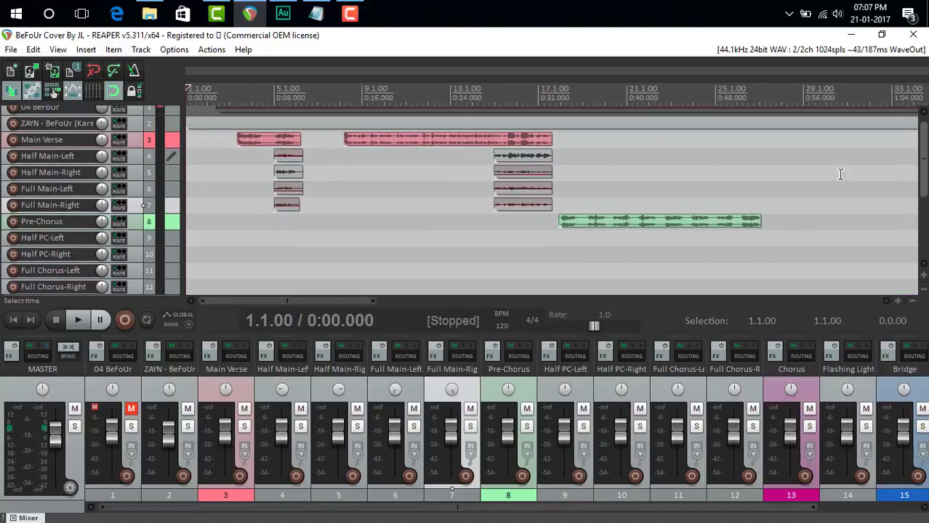
mouse_move(261, 303)
left_mouse_down()
mouse_move(278, 303)
mouse_move(261, 300)
left_mouse_up()
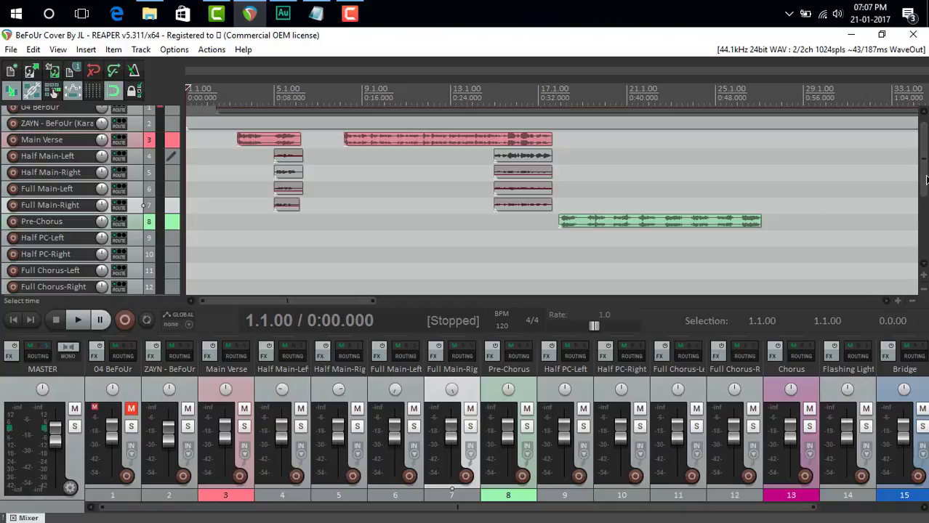
scroll(925, 179, "down", 5)
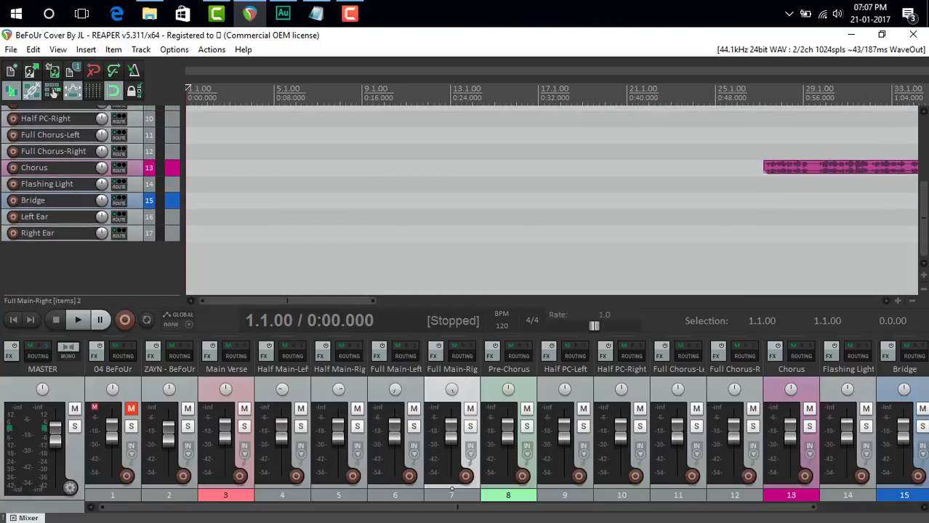
scroll(922, 179, "up", 5)
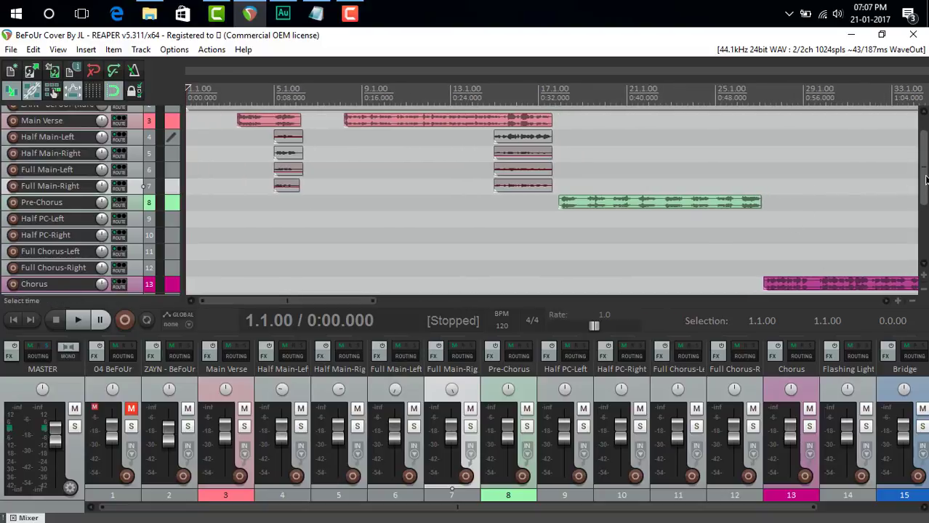
scroll(925, 179, "up", 2)
- Play the opening of the main verse with its harmony tracks from 0:03.764, and stop playback
left_click(228, 148)
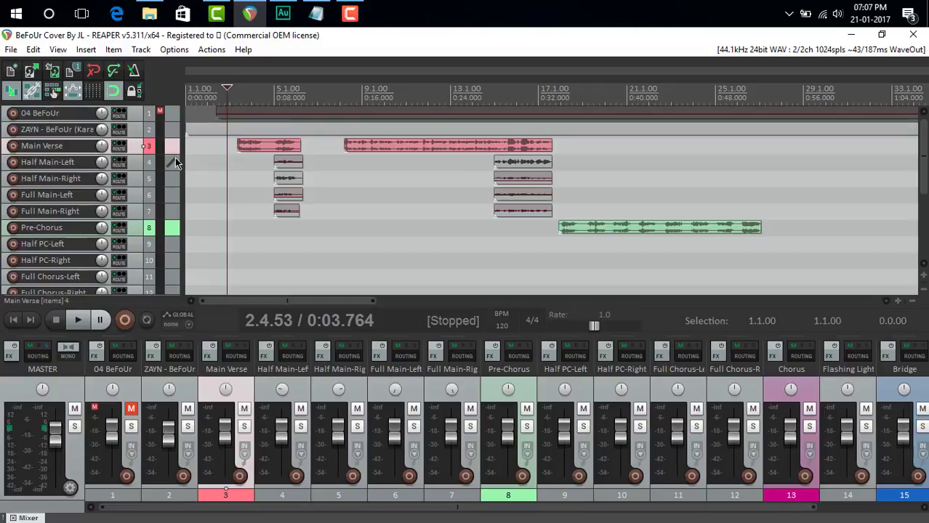
key("space")
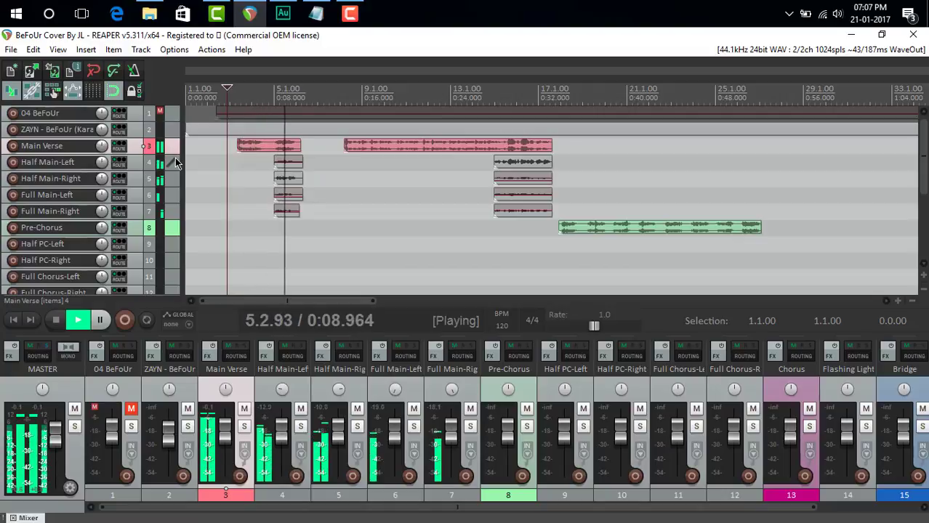
key("space")
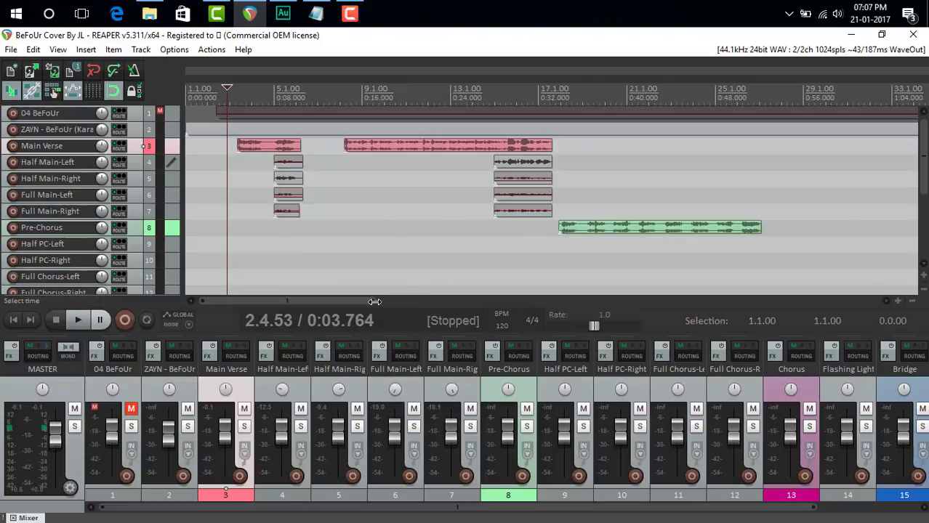
- Solo the Half Main-Left track and play its first clip from 0:07.827
left_click_drag(372, 300, 276, 300)
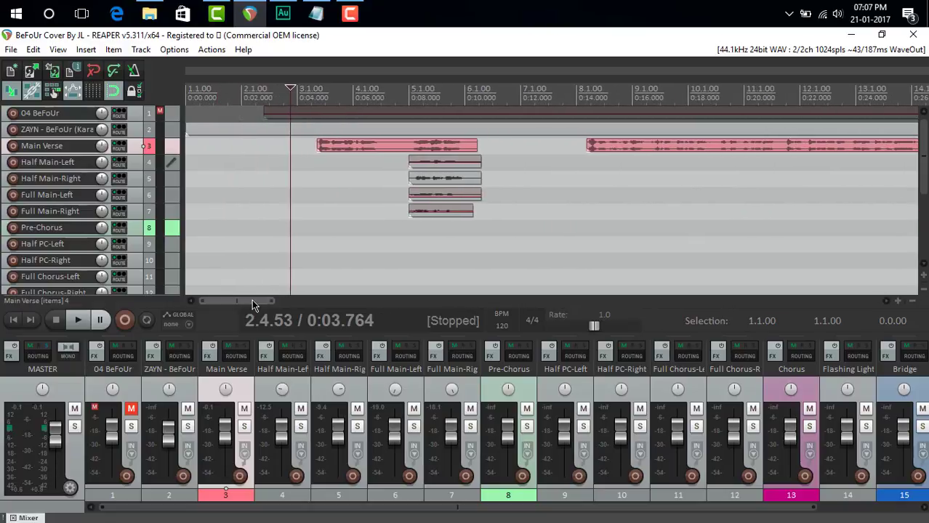
scroll(282, 298, "right", 2)
scroll(252, 300, "right", 3)
scroll(252, 300, "left", 1)
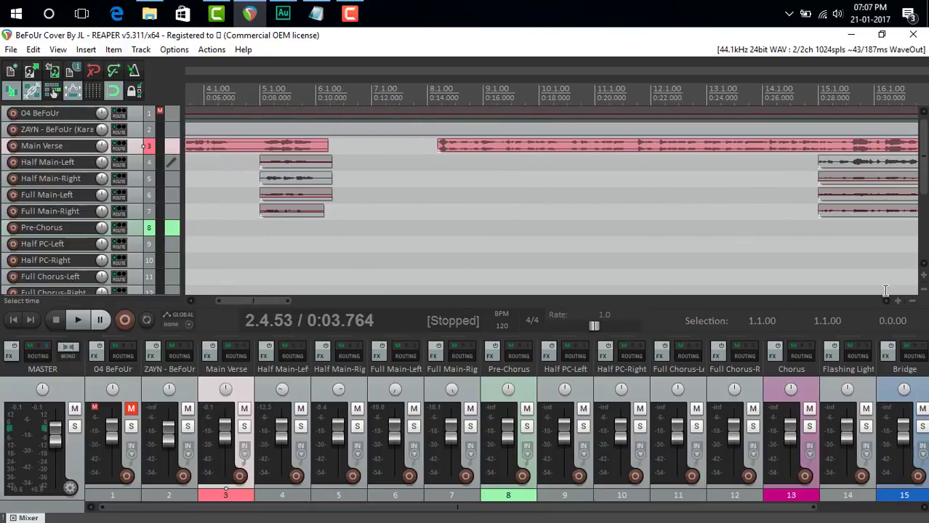
left_click_drag(924, 280, 924, 210)
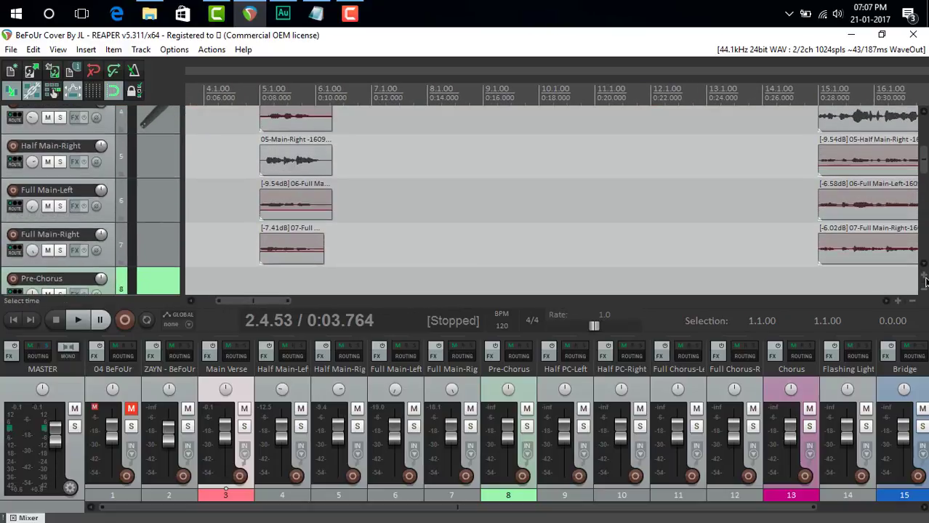
scroll(352, 202, "up", 2)
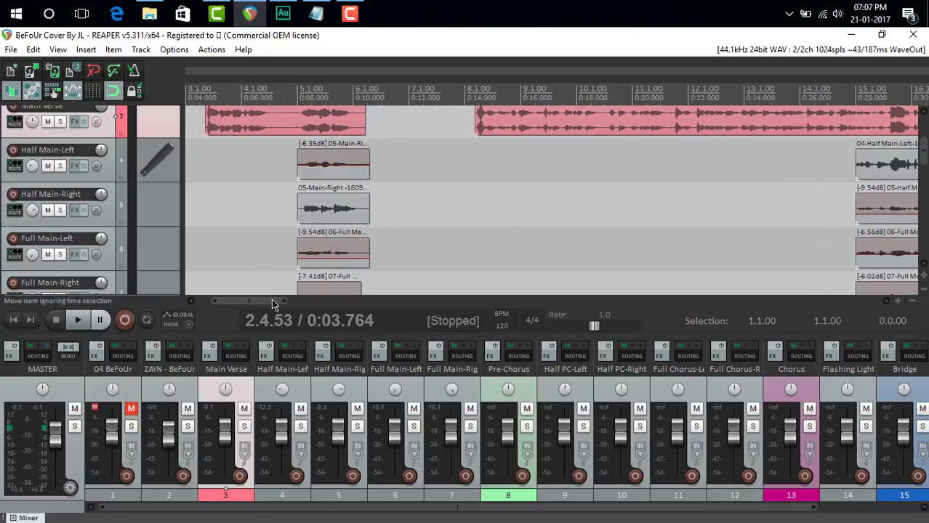
left_click_drag(275, 301, 261, 299)
left_click(388, 143)
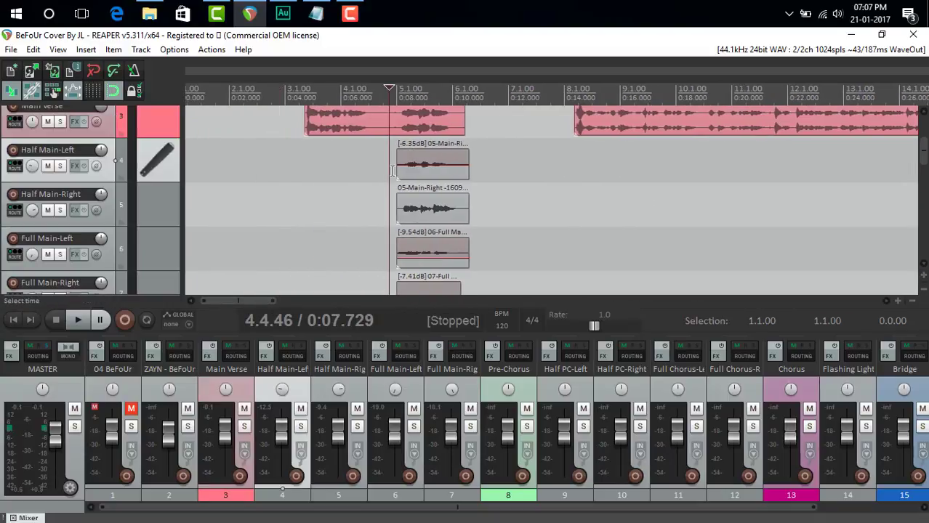
left_click(419, 164)
left_click(59, 165)
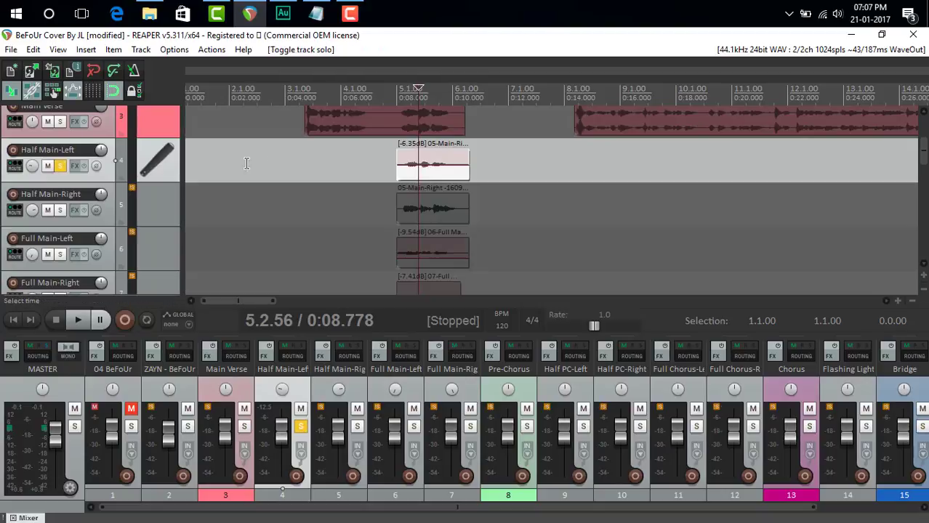
left_click(391, 163)
key("space")
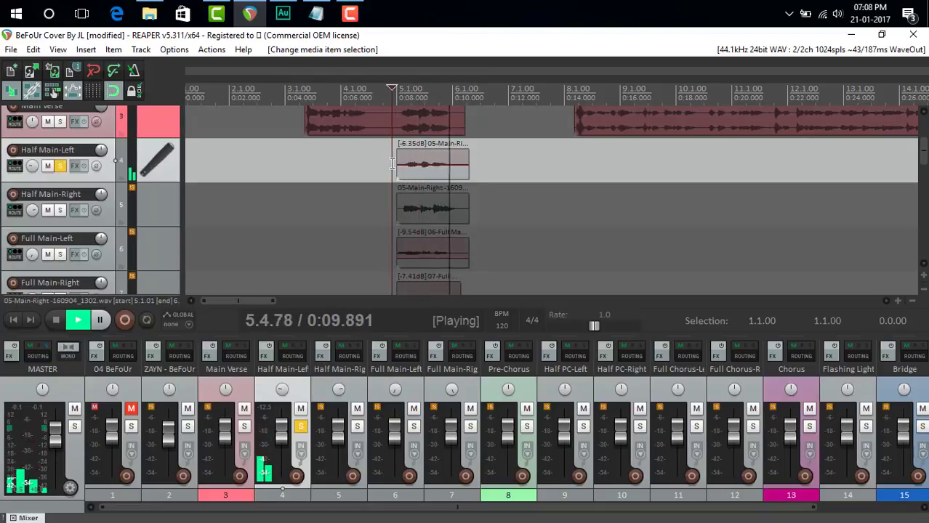
key("space")
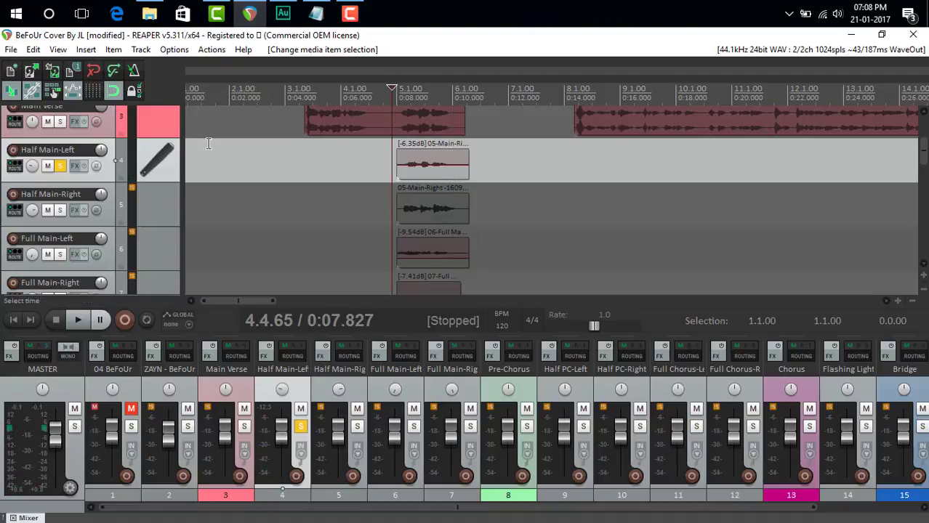
- Switch the solo from Half Main-Left to Half Main-Right and play its first clip from 0:07.827
left_click(60, 165)
left_click(59, 210)
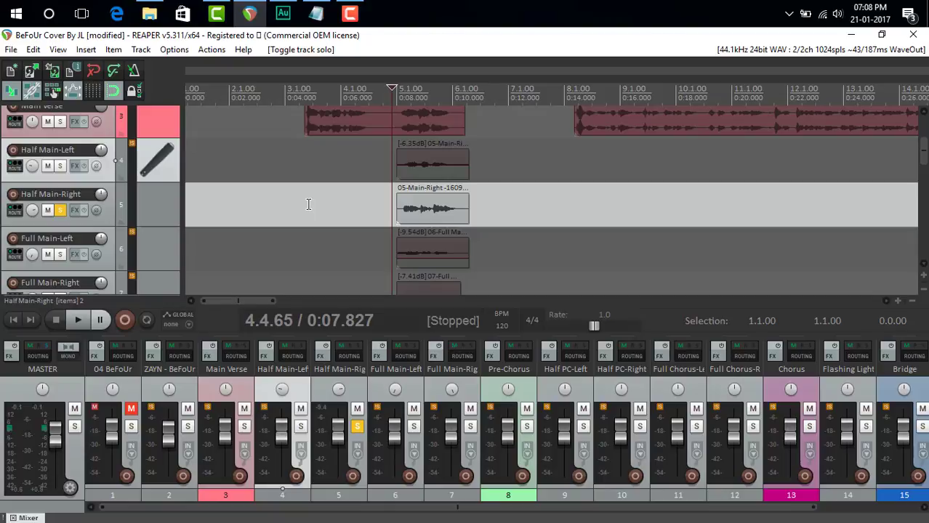
key("space")
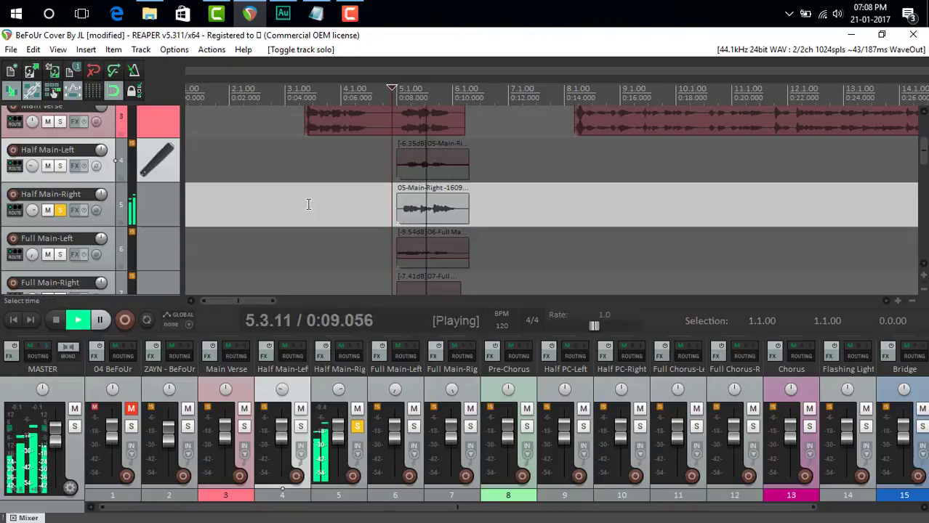
key("space")
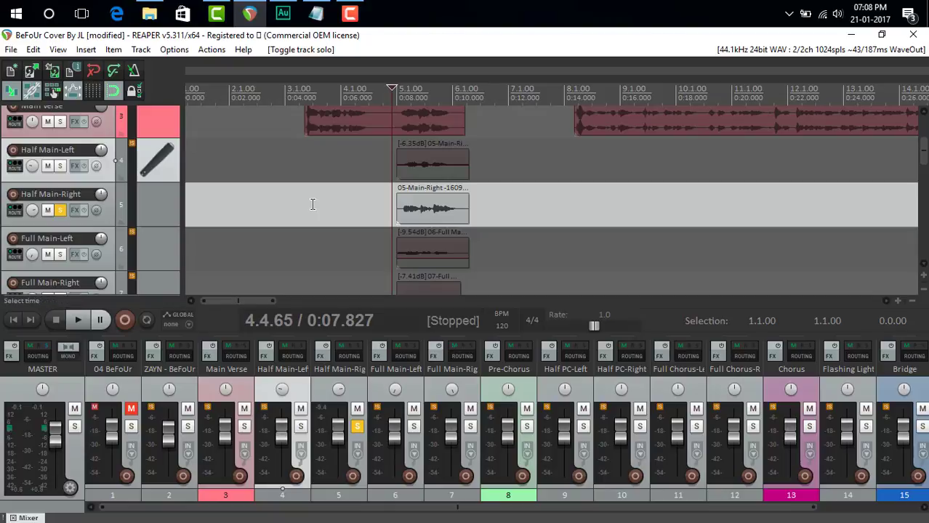
- Switch the solo from Half Main-Right to Full Main-Left, play its first clip from 0:07.827, and stop playback
left_click_drag(925, 154, 925, 167)
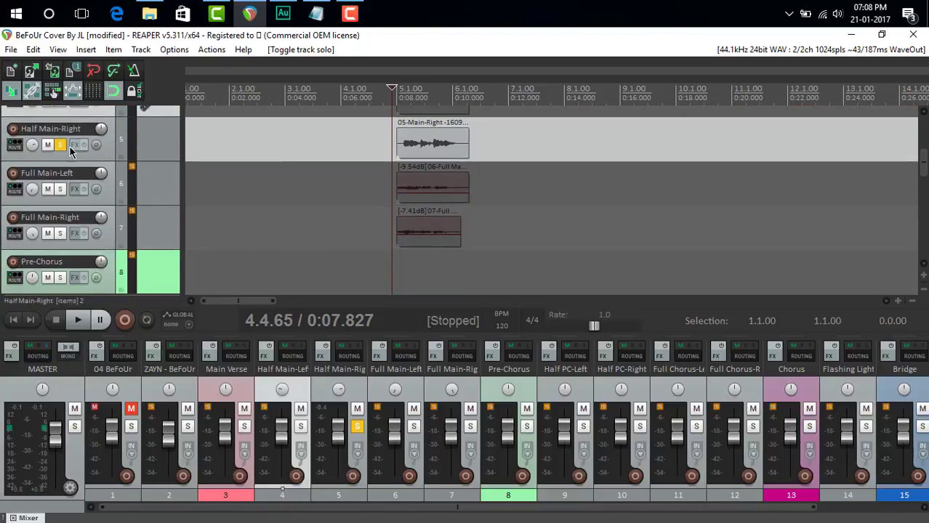
left_click(61, 146)
left_click(61, 190)
key("space")
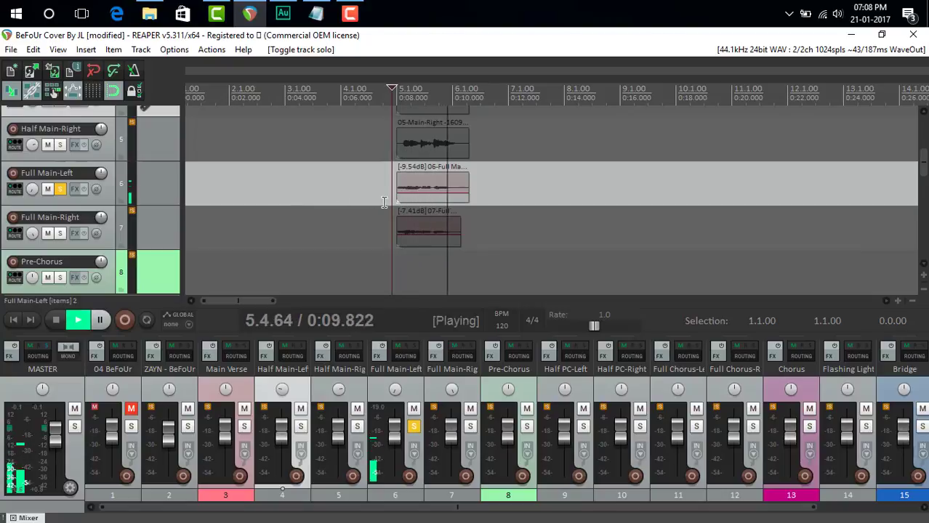
key("space")
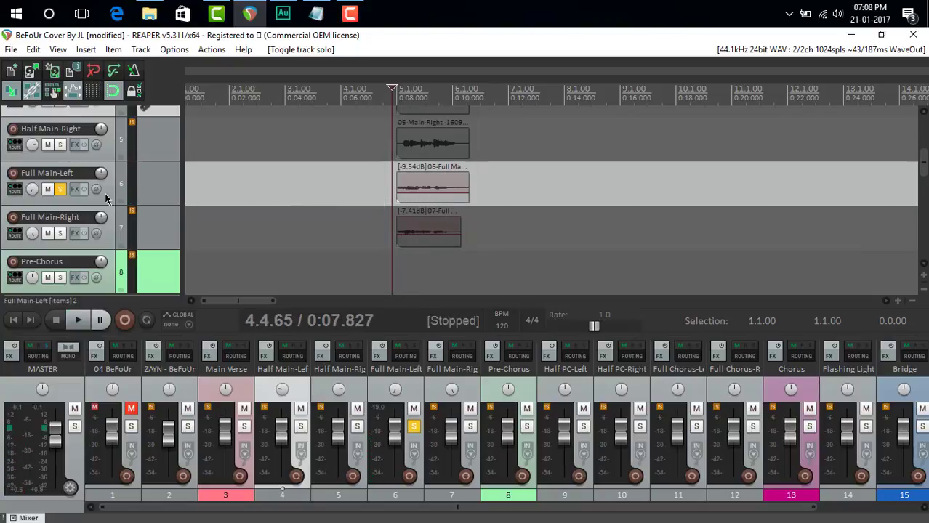
- Lower the item volume of the first Full Main-Left clip to -10.3 dB
left_click(420, 192)
left_click(420, 193)
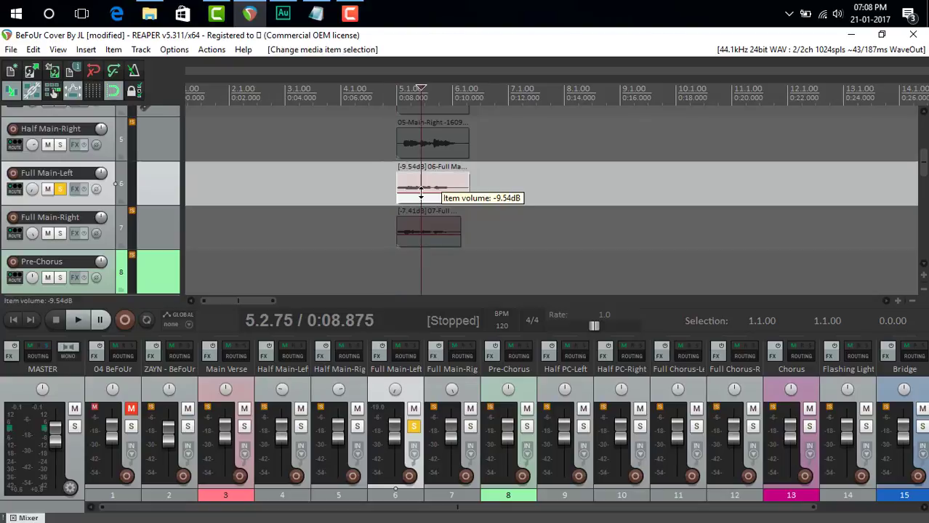
left_click_drag(420, 192, 420, 196)
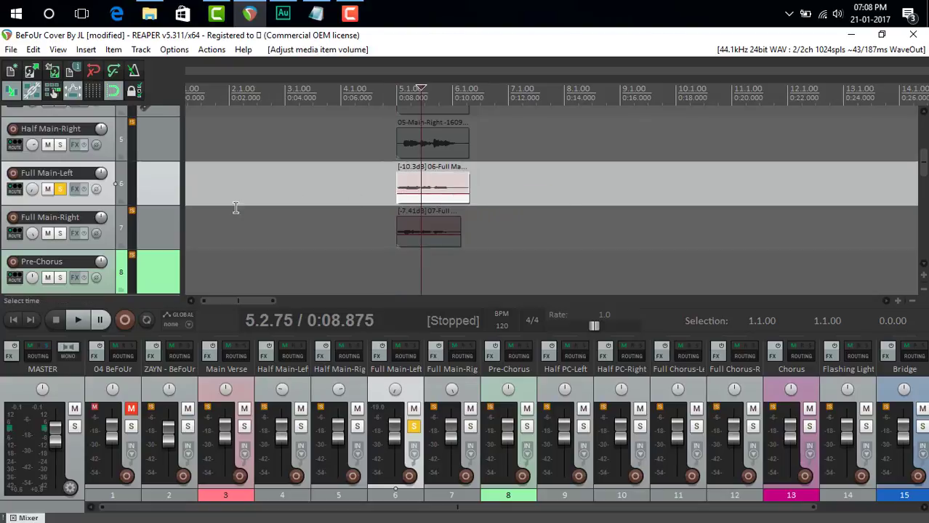
- Unsolo Full Main-Left, play the main verse with all its harmony tracks from 0:07.534, and stop playback
left_click(59, 188)
scroll(402, 170, "up", 3)
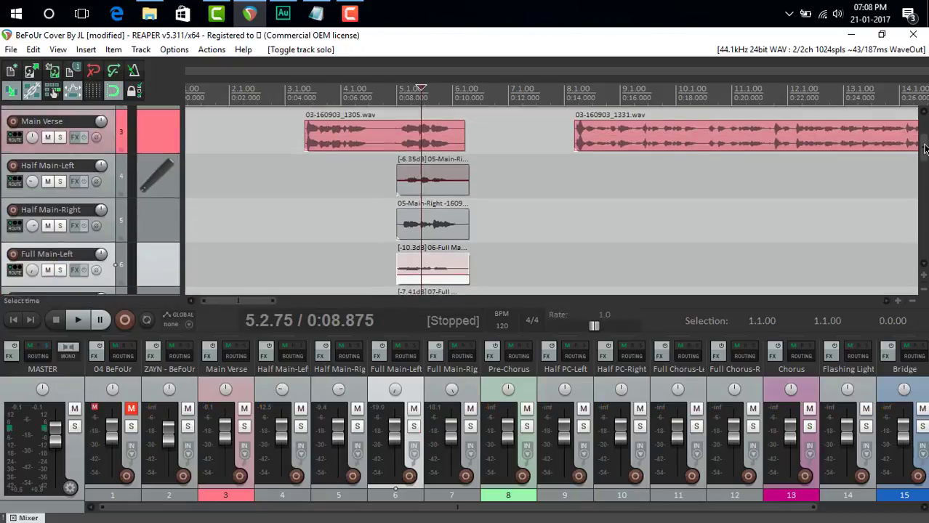
left_click(294, 183)
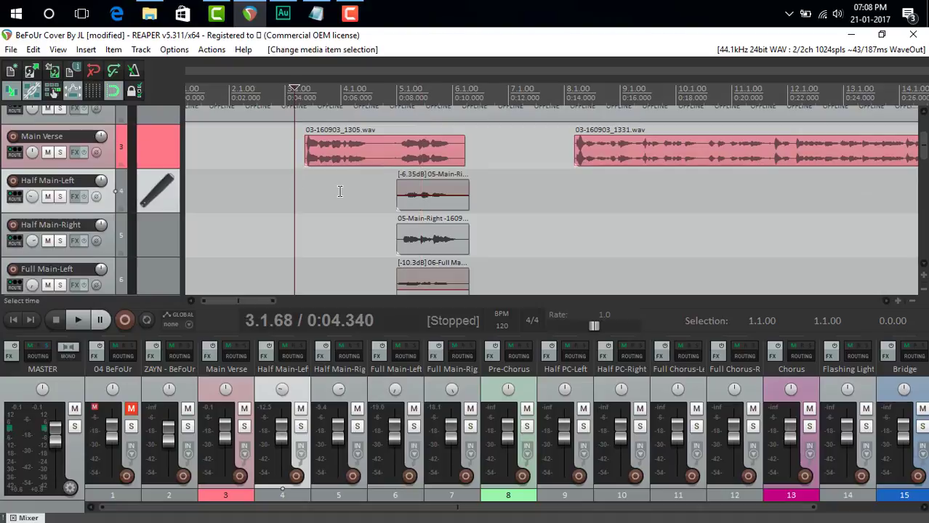
left_click(383, 195)
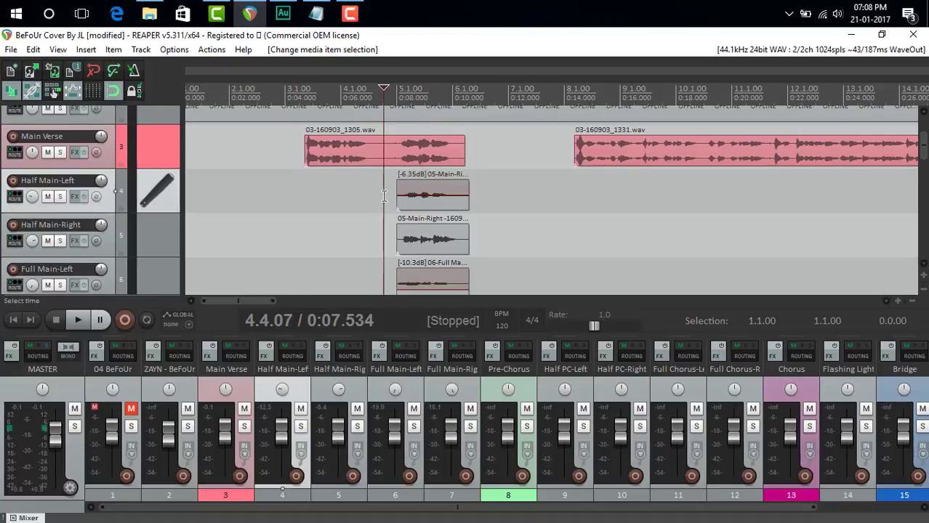
key("space")
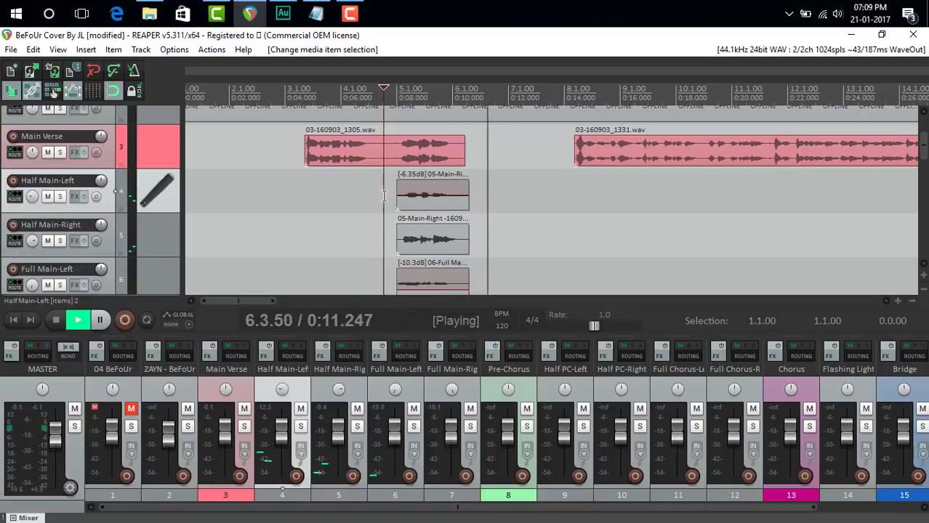
key("space")
- Play the end of the second Main Verse clip with its harmony layers from 0:27.577, and stop playback
left_click_drag(229, 300, 273, 306)
left_click(545, 211)
key("space")
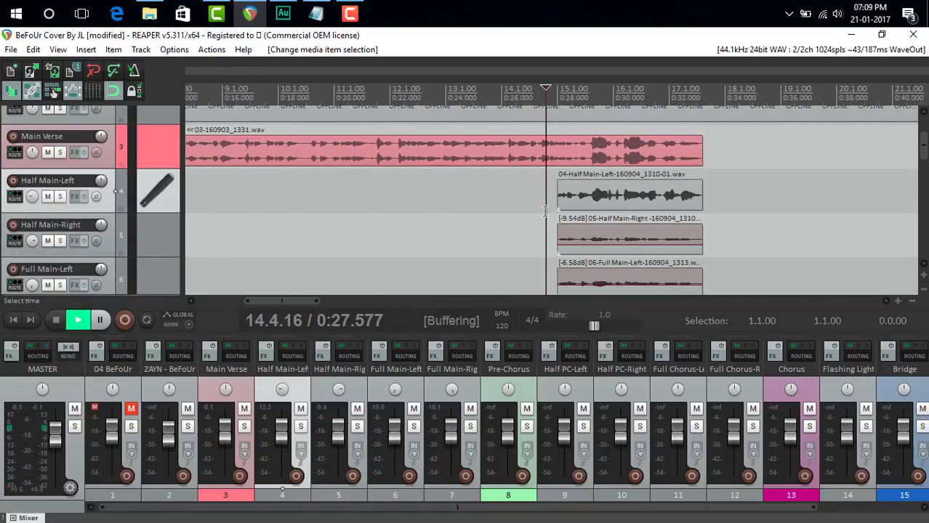
key("space")
key("space")
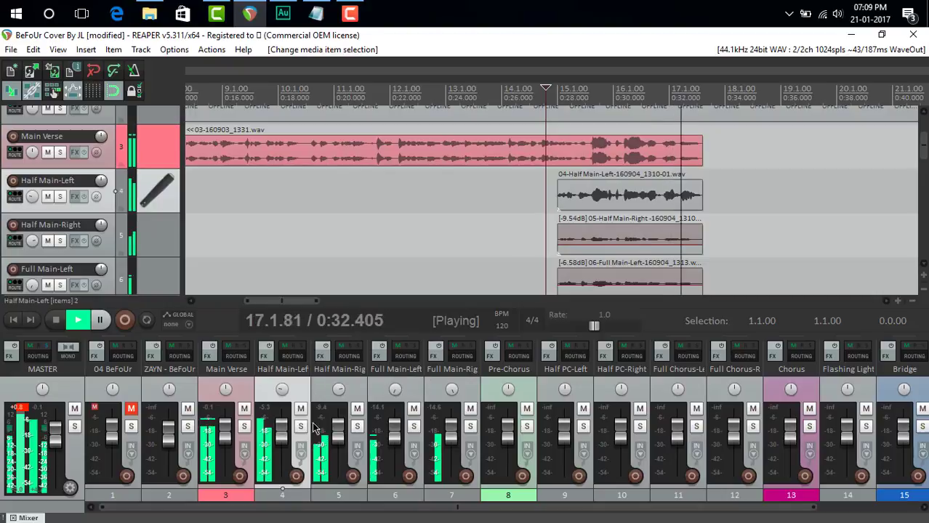
key("space")
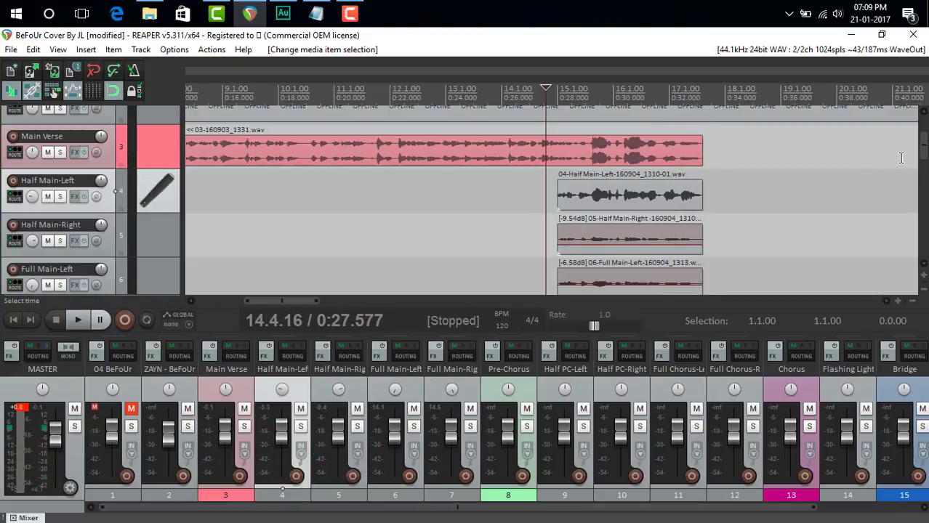
scroll(924, 160, "down", 1)
scroll(924, 160, "up", 2)
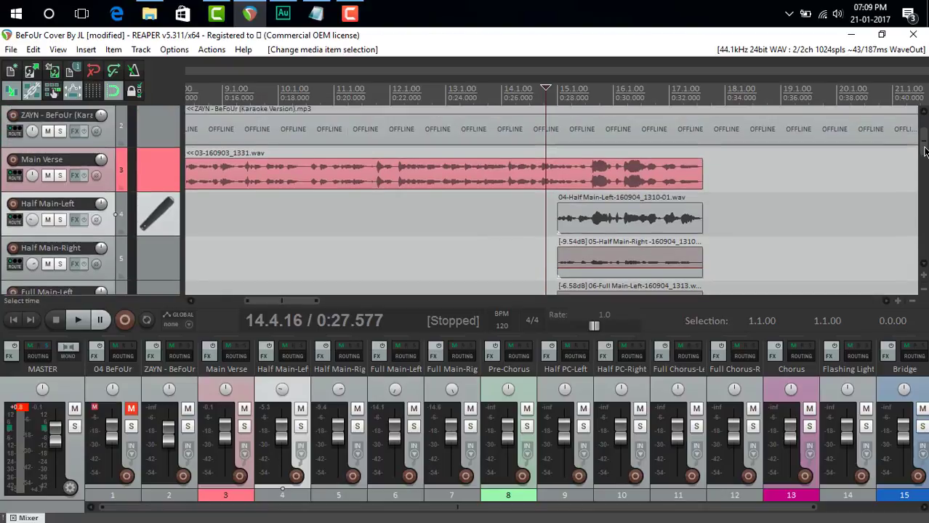
mouse_move(102, 165)
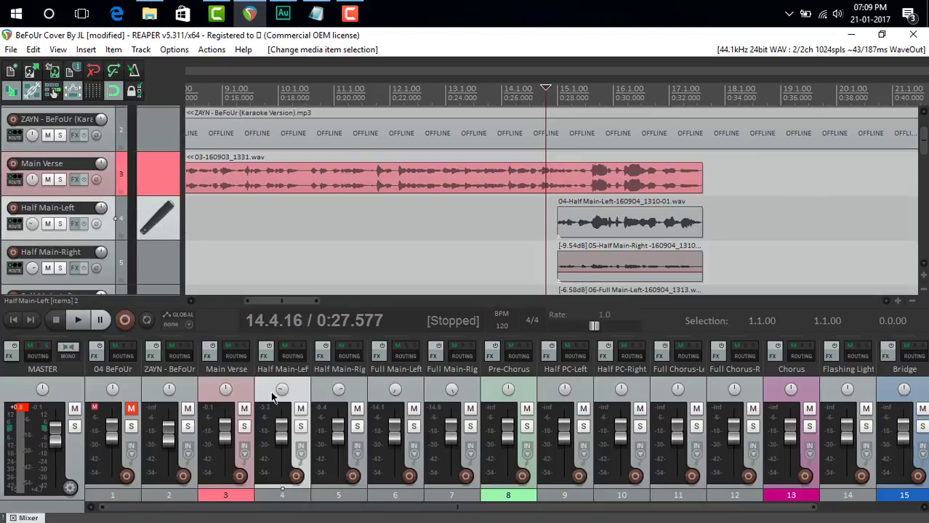
mouse_move(279, 395)
left_click(501, 233)
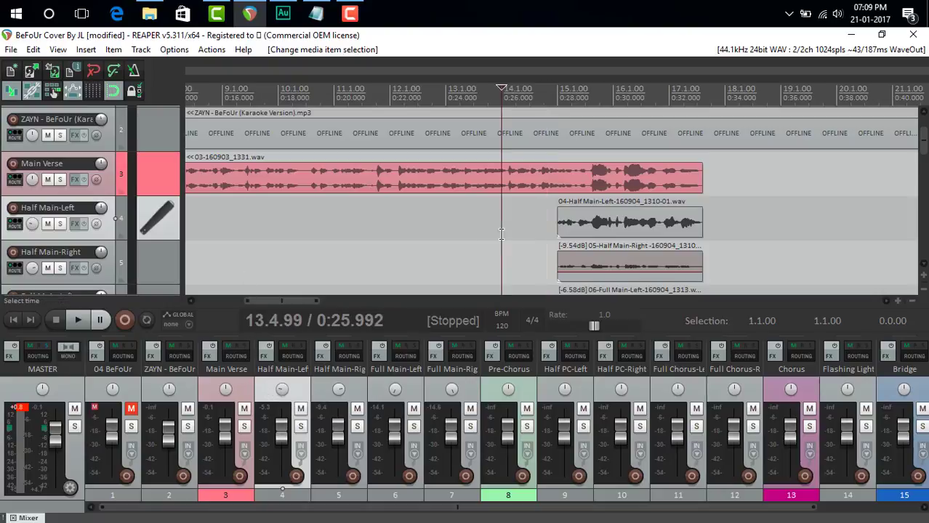
left_click(551, 224)
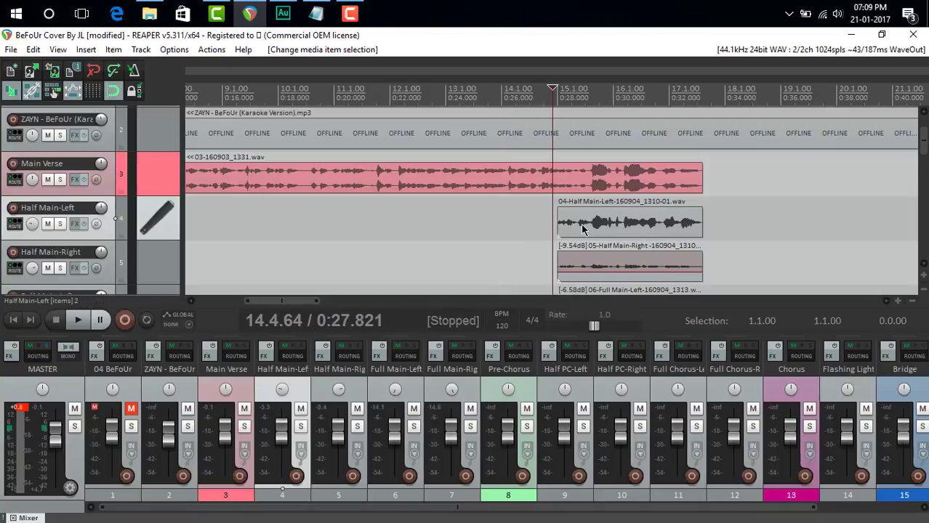
- Increase the height of all tracks until their trim and record-mode controls are shown
left_click(924, 279)
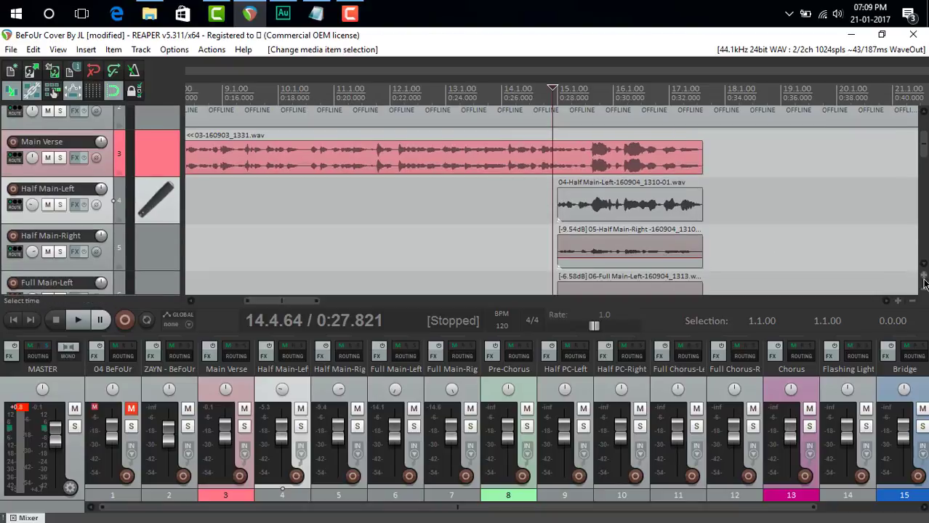
left_click(923, 279)
left_click(923, 279)
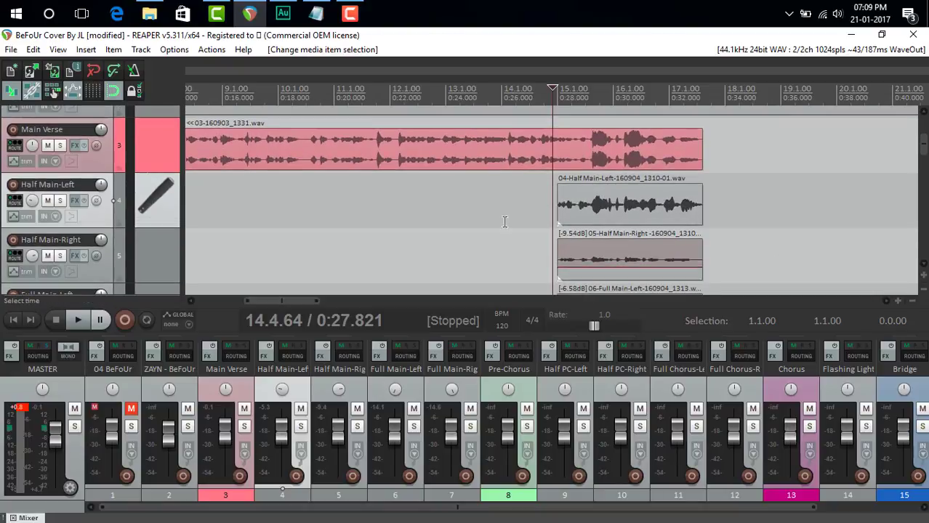
left_click(53, 216)
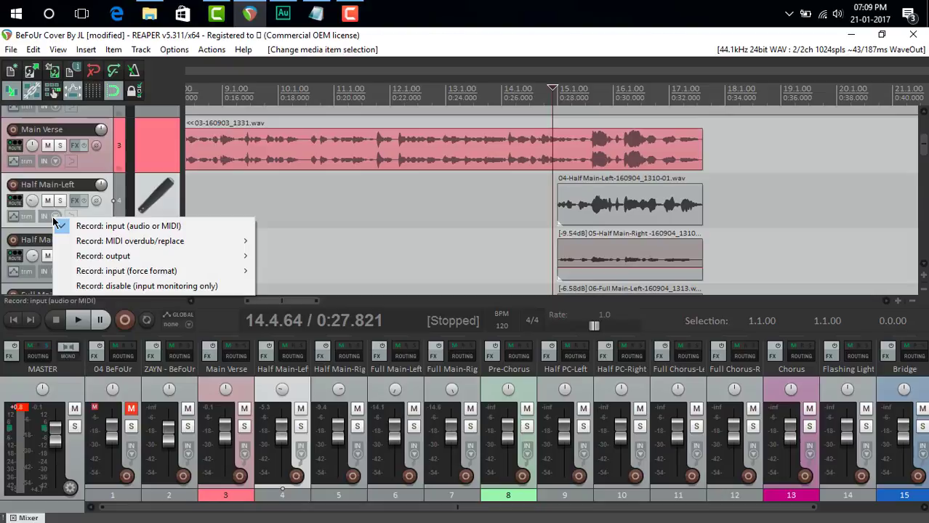
left_click(54, 217)
left_click(55, 217)
left_click(93, 213)
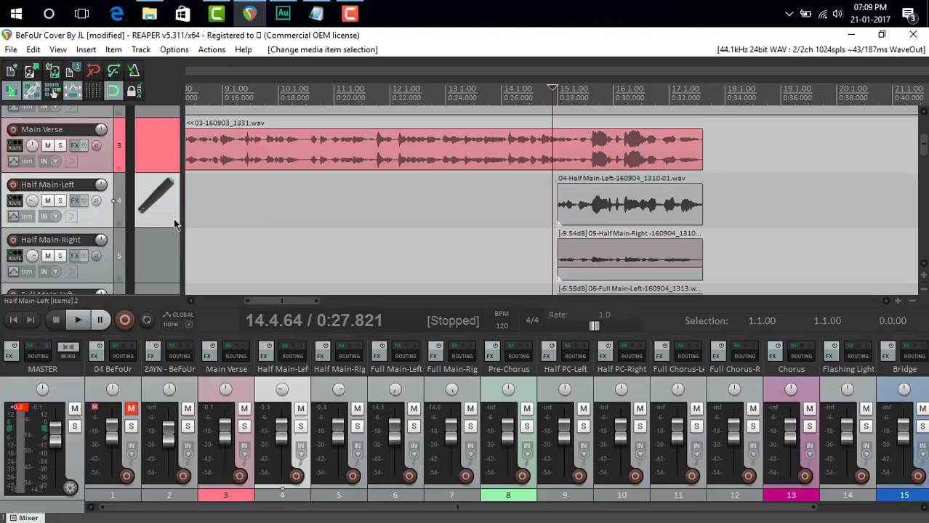
- Widen the track controls and examine the mono and stereo input options of Half Main-Left, keeping its mono Left input
left_click_drag(181, 218, 220, 218)
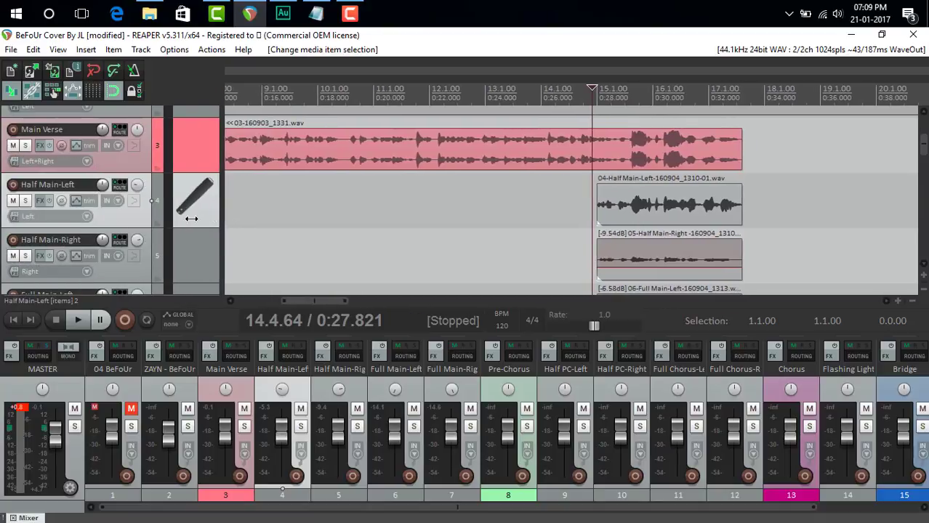
left_click(90, 216)
mouse_move(129, 228)
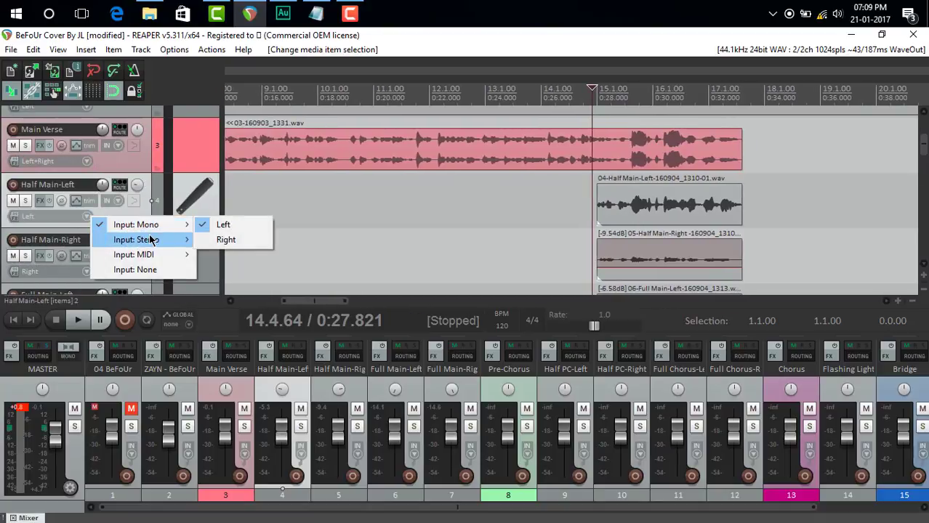
mouse_move(150, 243)
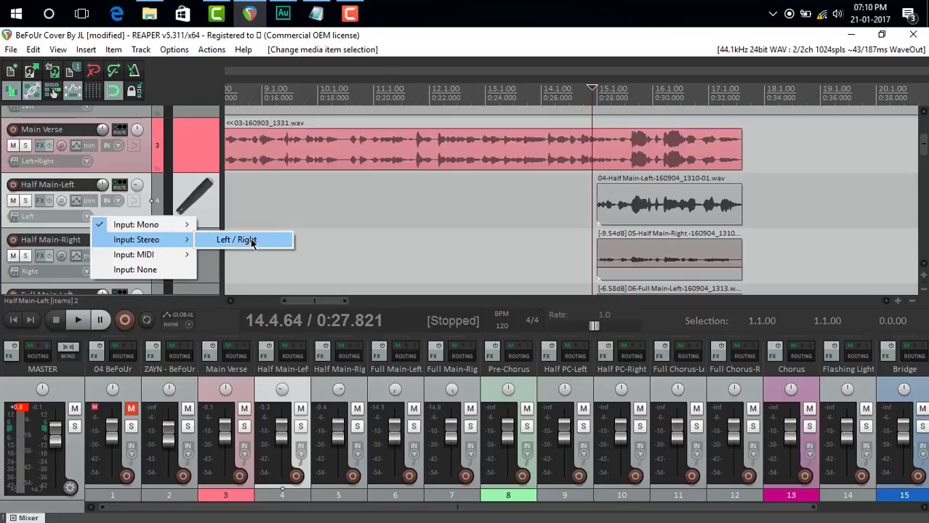
mouse_move(175, 230)
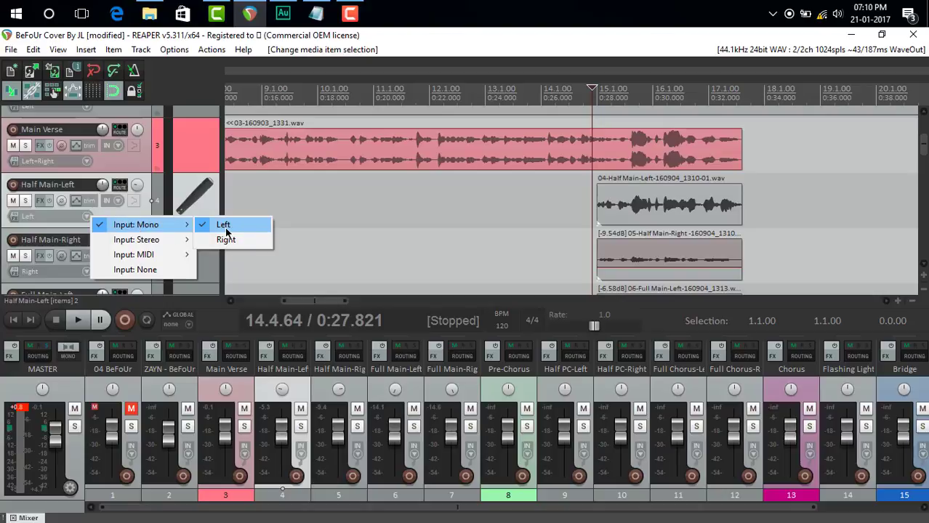
left_click(555, 253)
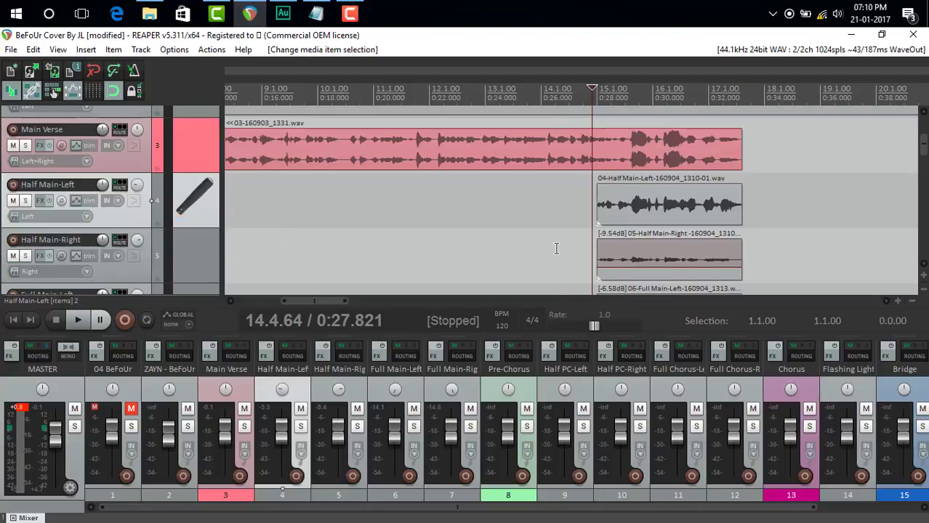
left_click(557, 254)
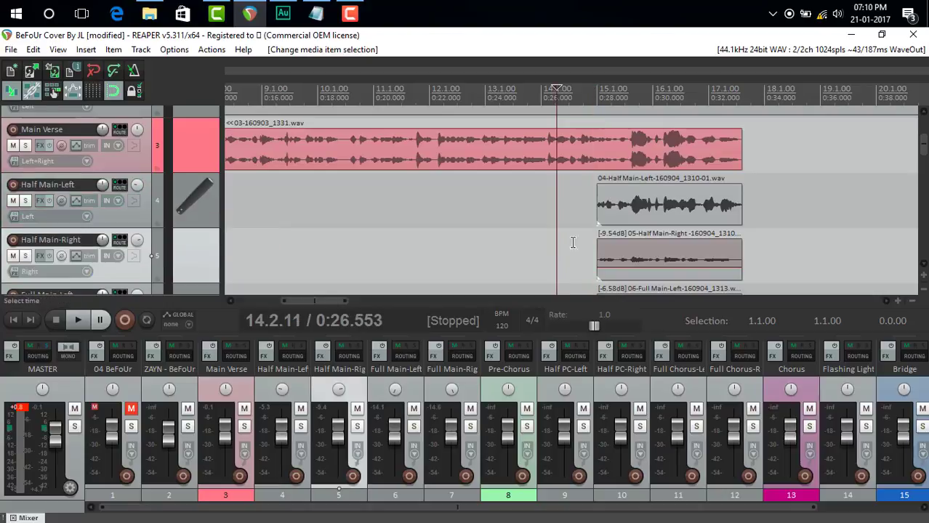
left_click(572, 213)
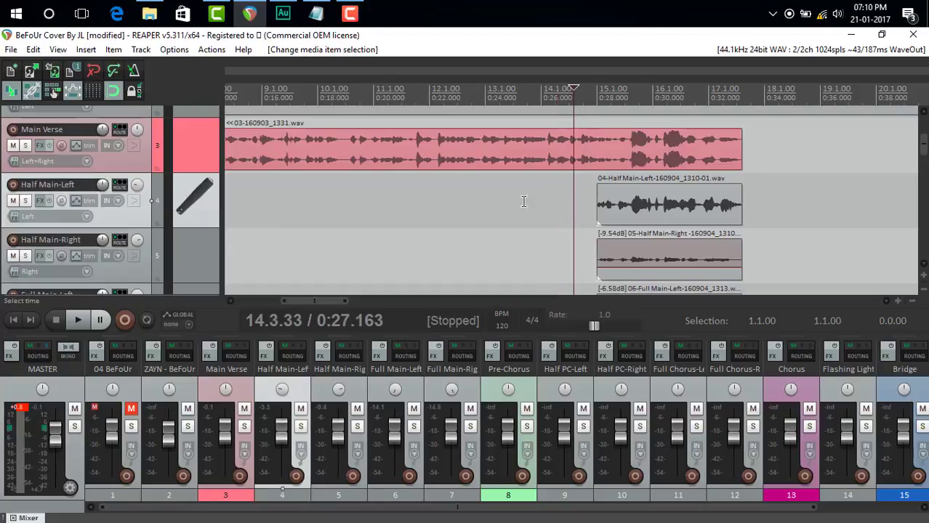
left_click(587, 212)
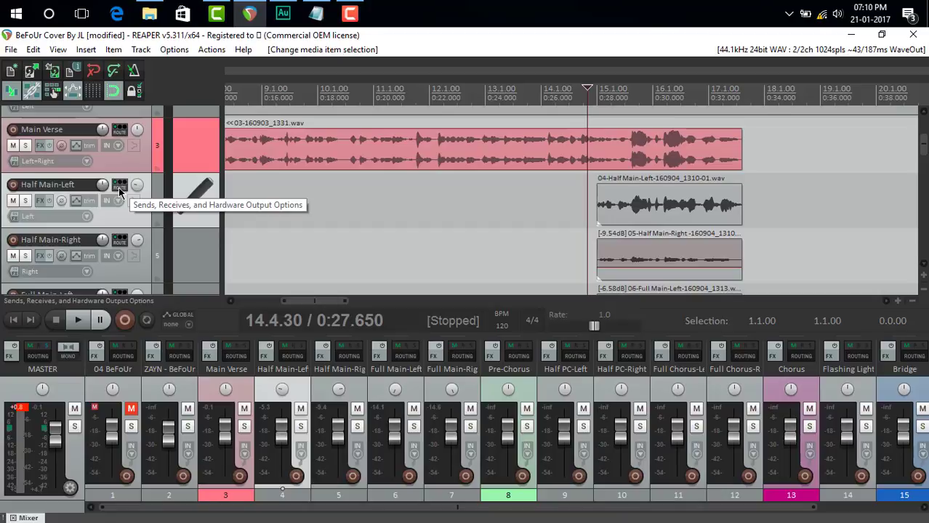
mouse_move(136, 190)
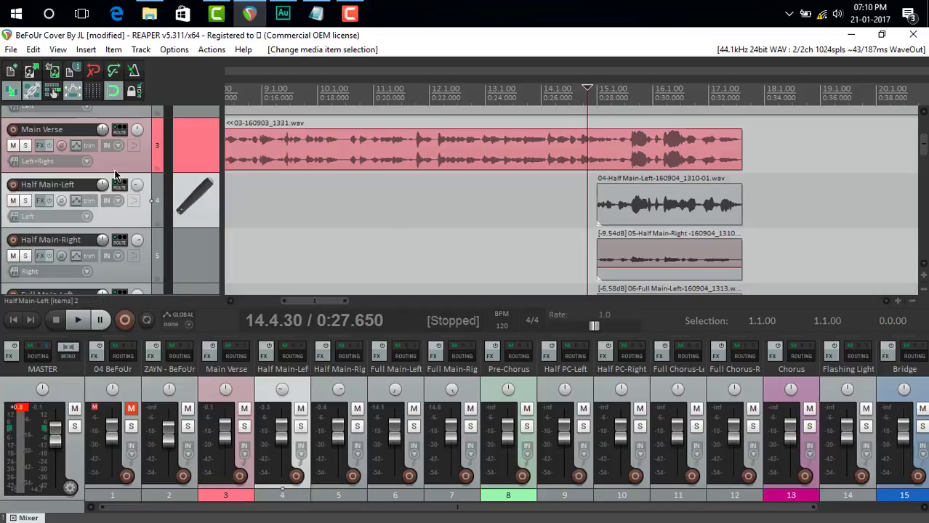
- Solo Half Main-Left, play its second clip from 0:27.870, and stop playback
left_click(26, 200)
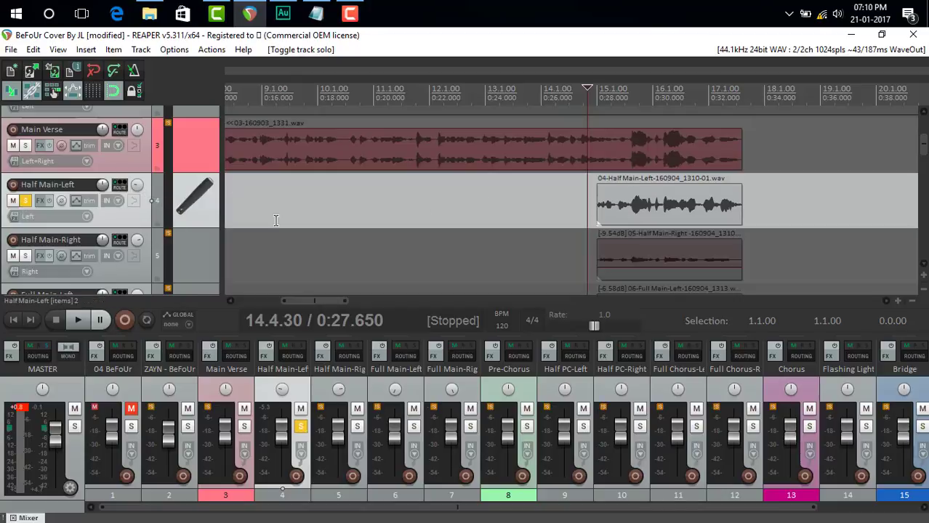
left_click(593, 212)
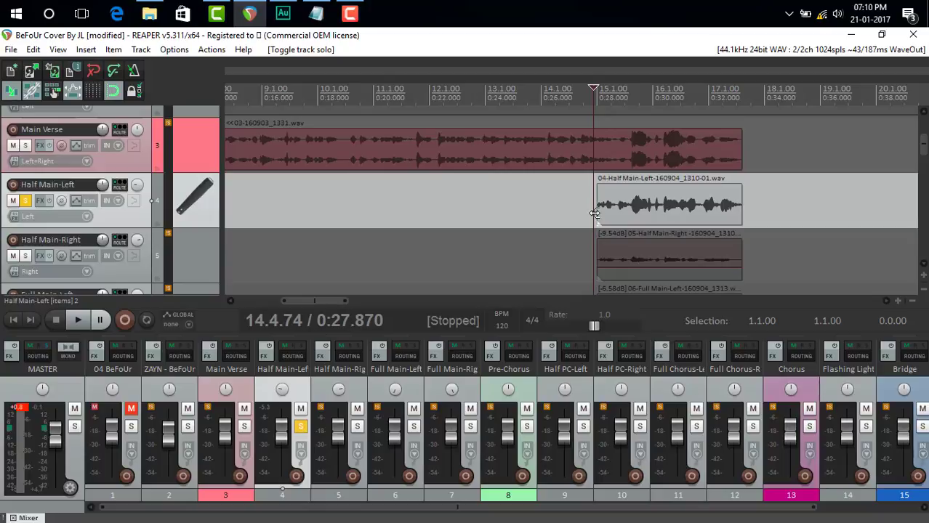
key("space")
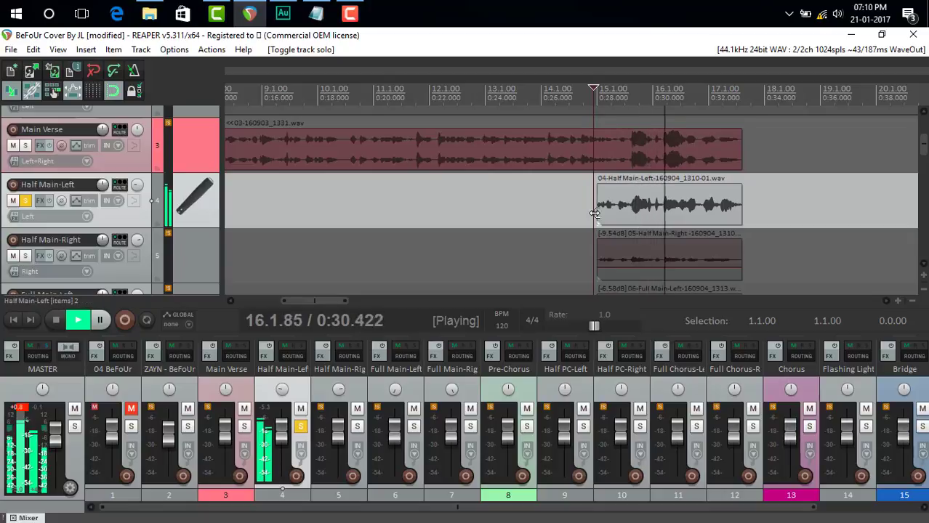
key("space")
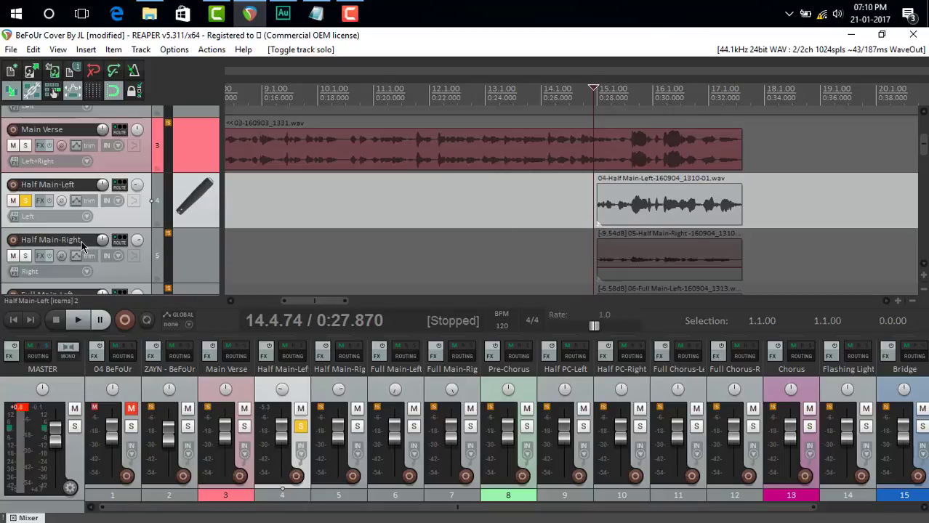
- Solo Half Main-Right and then Main Verse alongside Half Main-Left, playing the layers from 0:27.870 after each addition and stopping playback
left_click(26, 255)
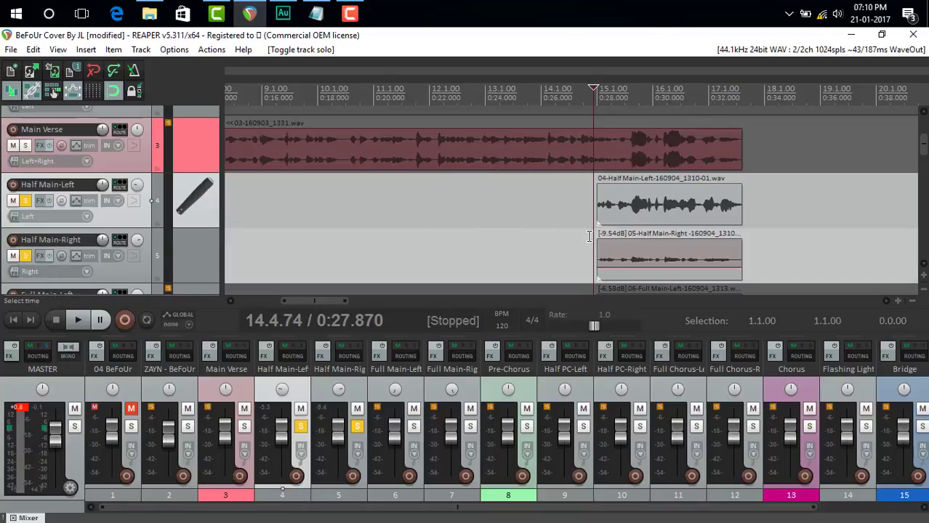
key("space")
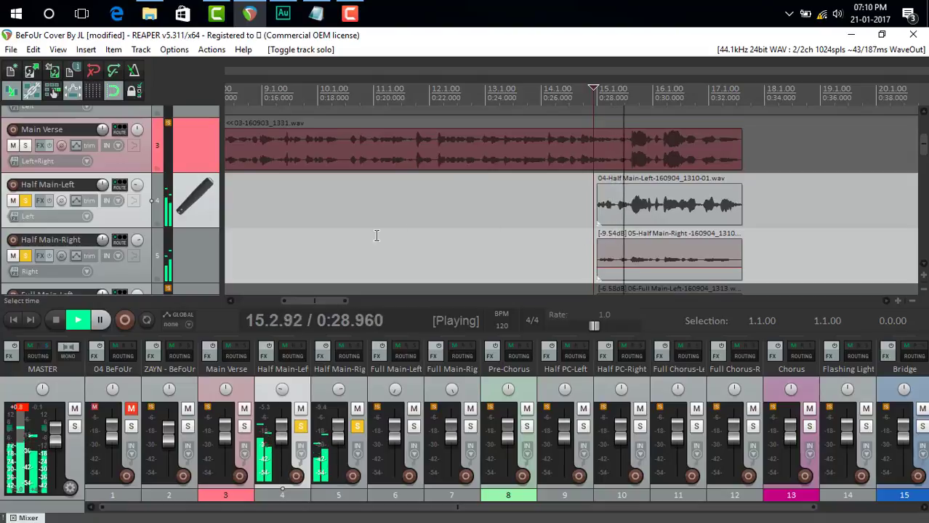
key("space")
left_click(24, 146)
key("space")
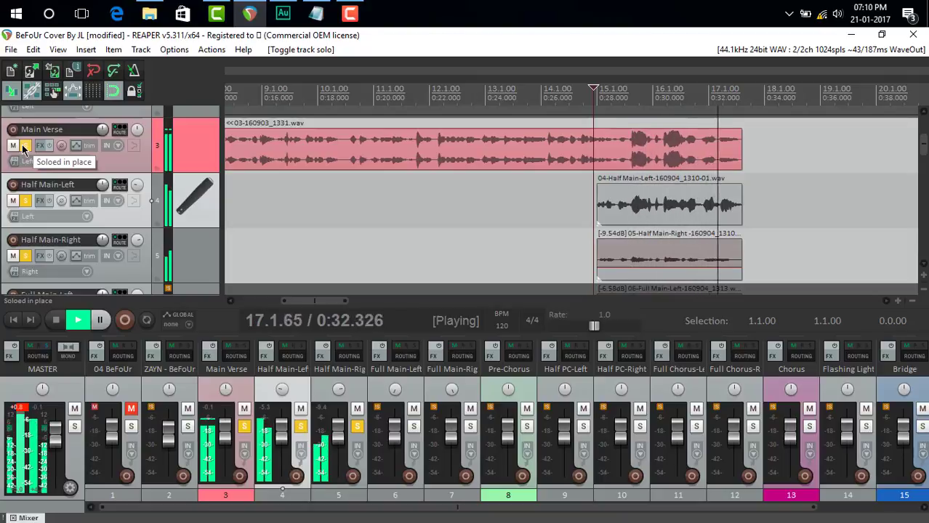
key("space")
- Unsolo the Main Verse, Half Main-Left and Half Main-Right tracks
left_click(24, 145)
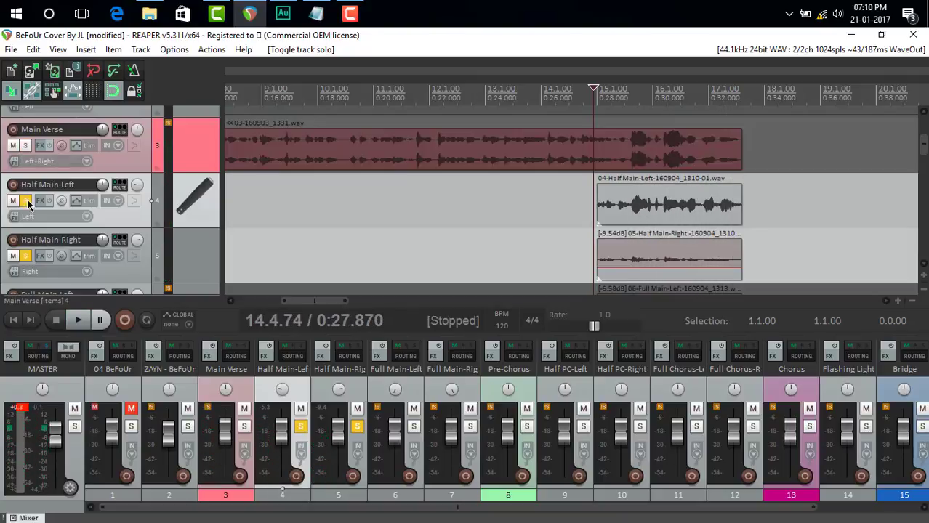
left_click(26, 202)
left_click(25, 256)
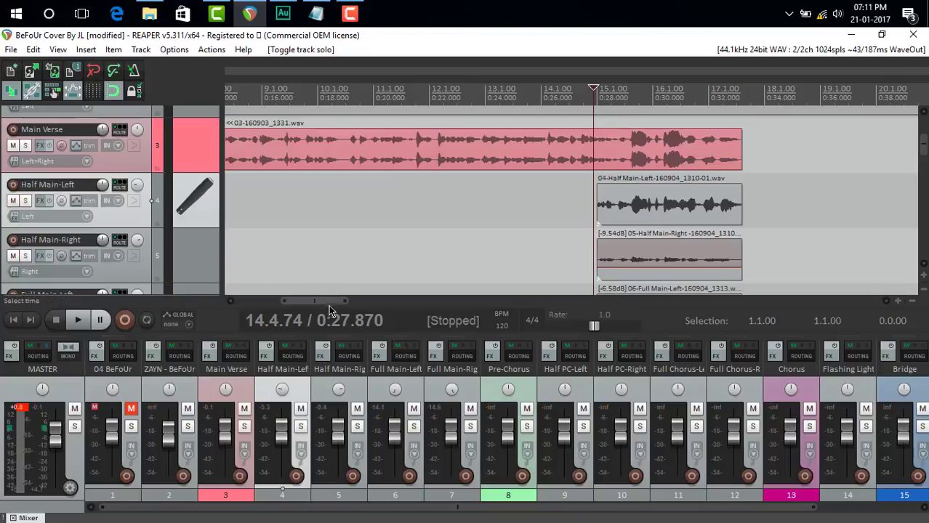
- Look over the harmony tracks down to the Pre-Chorus track, and return to the first Main Verse clip
left_click_drag(329, 308, 344, 308)
scroll(926, 159, "down", 1)
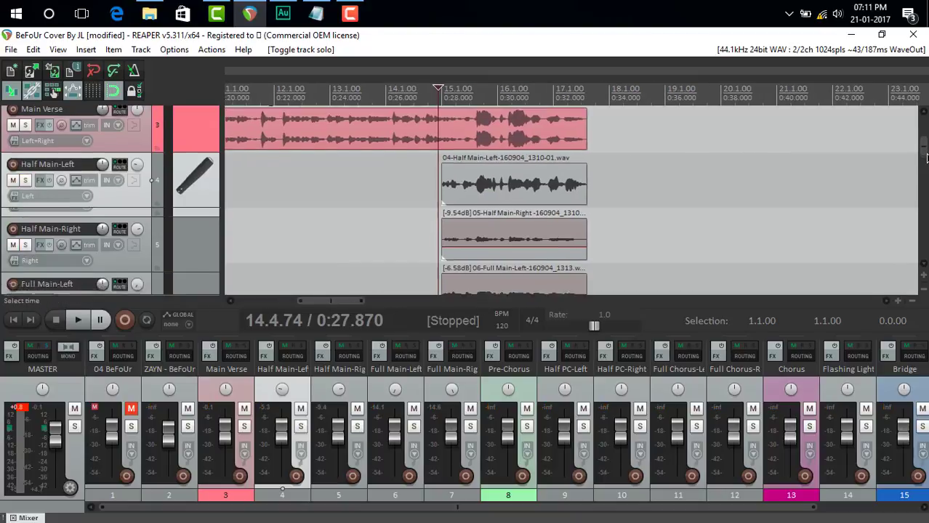
scroll(926, 158, "down", 5)
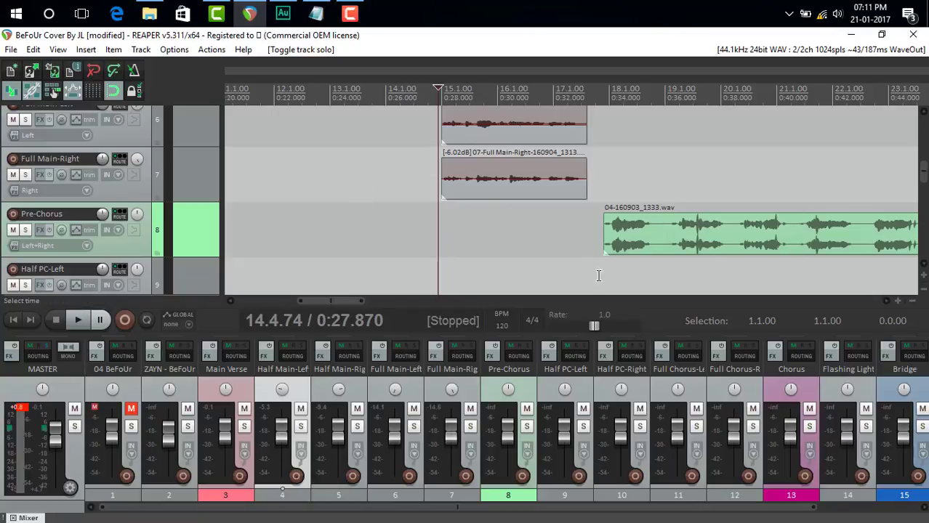
left_click_drag(332, 303, 309, 302)
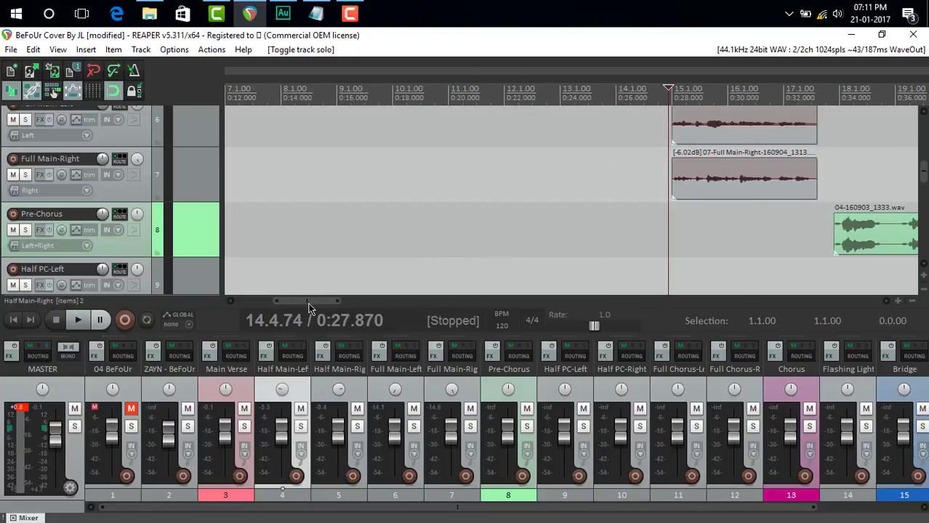
left_click_drag(925, 179, 925, 145)
left_click_drag(311, 303, 275, 303)
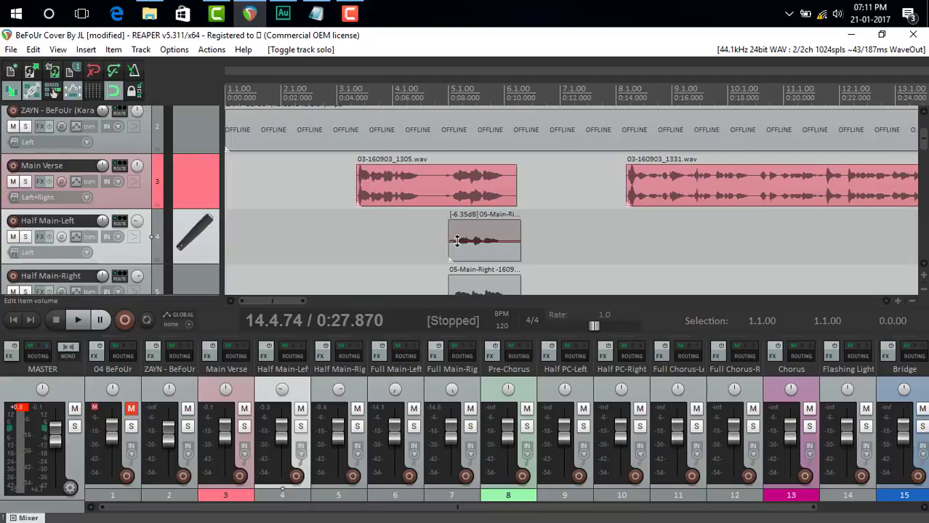
- Switch to Notepad to review the recording and rendering tips, and return to REAPER
left_click(316, 13)
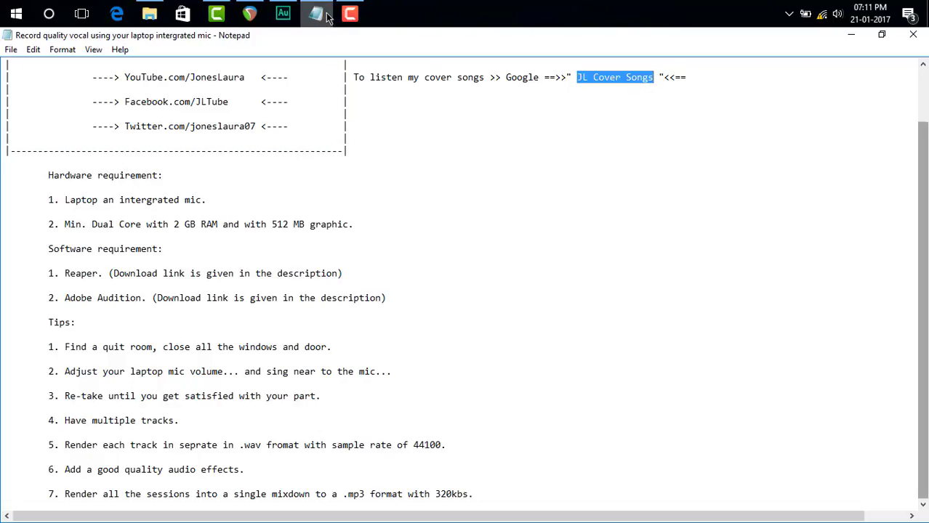
left_click(149, 13)
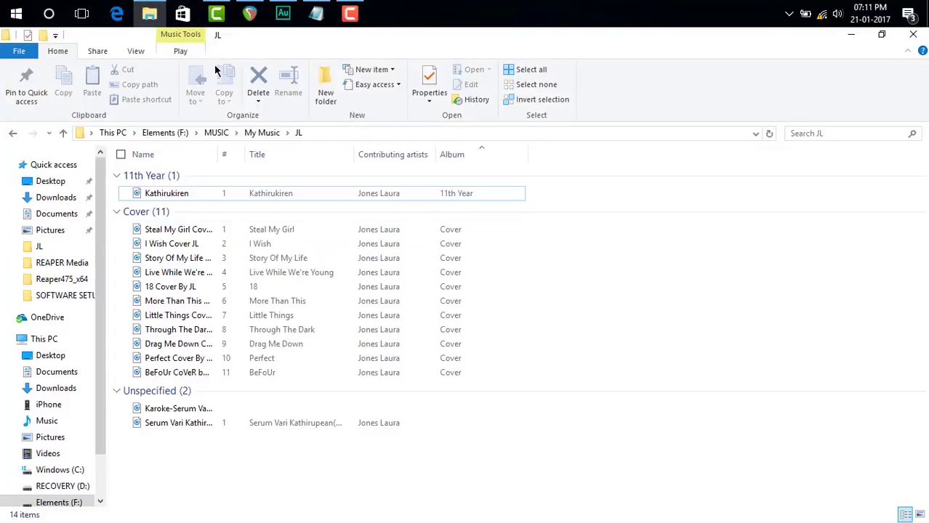
left_click(850, 34)
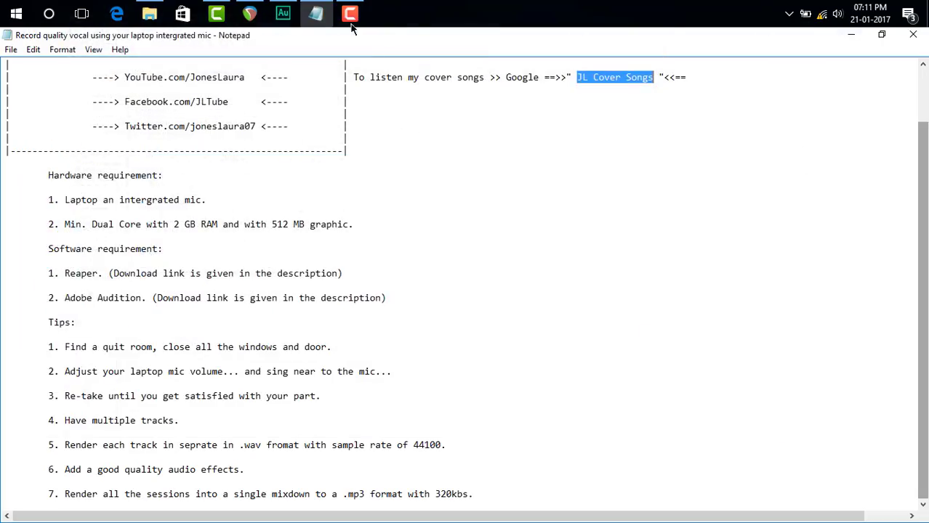
left_click(249, 13)
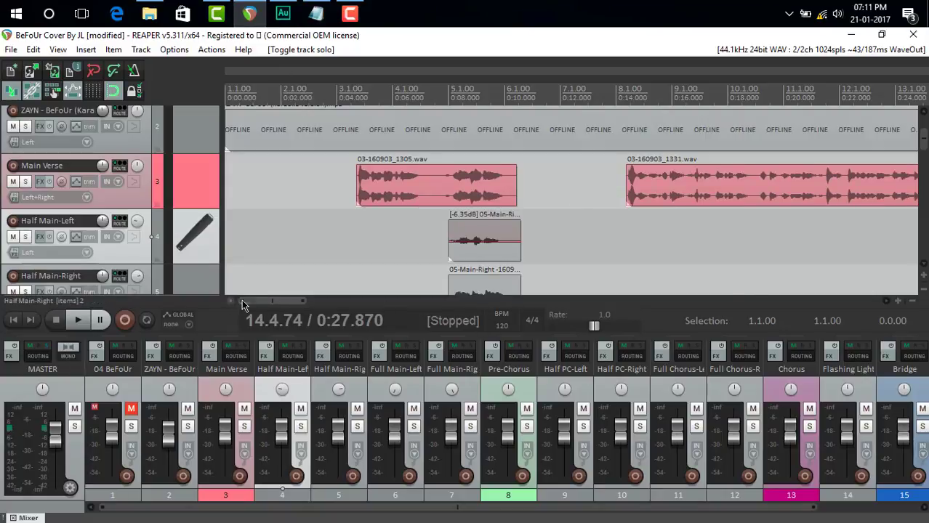
- Make a time selection from 3.1.63 to 6.2.31 around the first Main Verse clip, and play it from 0:04.584 with Main Verse soloed
left_click_drag(251, 304, 288, 305)
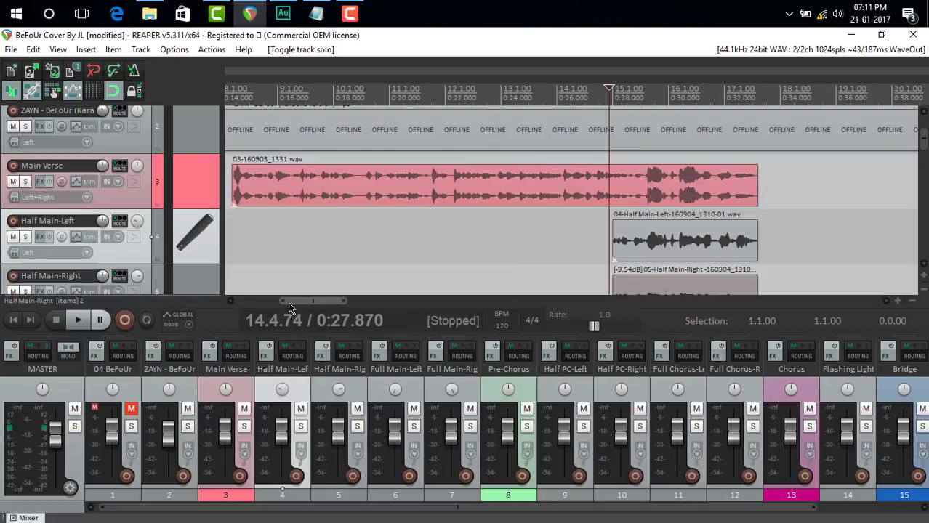
left_click_drag(287, 305, 254, 305)
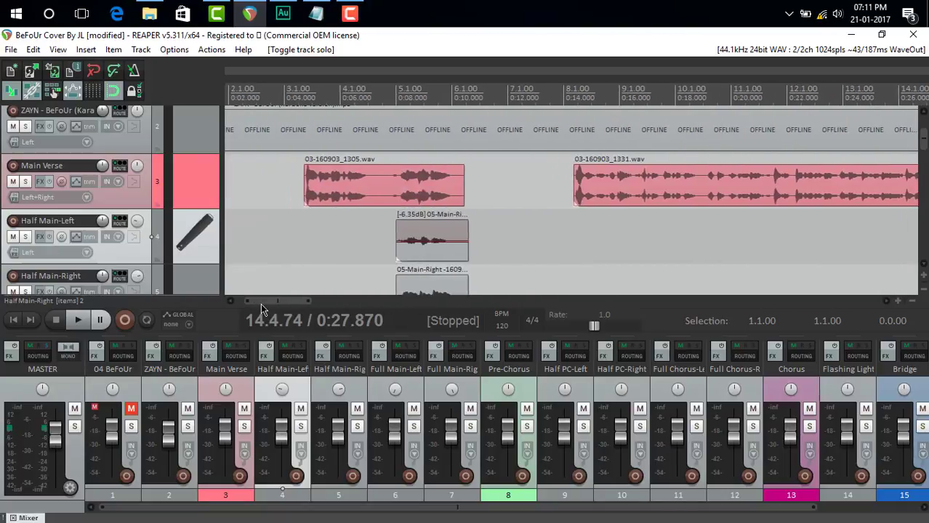
left_click_drag(293, 192, 468, 198)
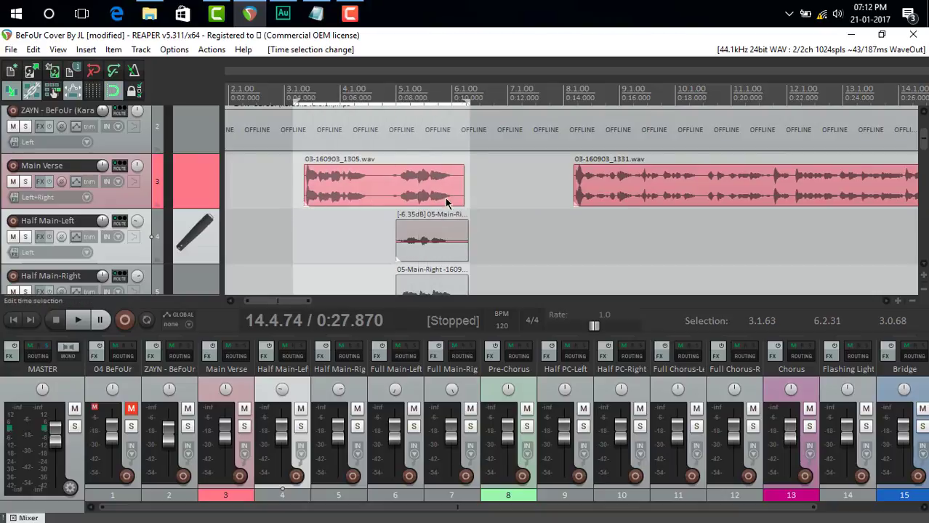
left_click(300, 186)
key("space")
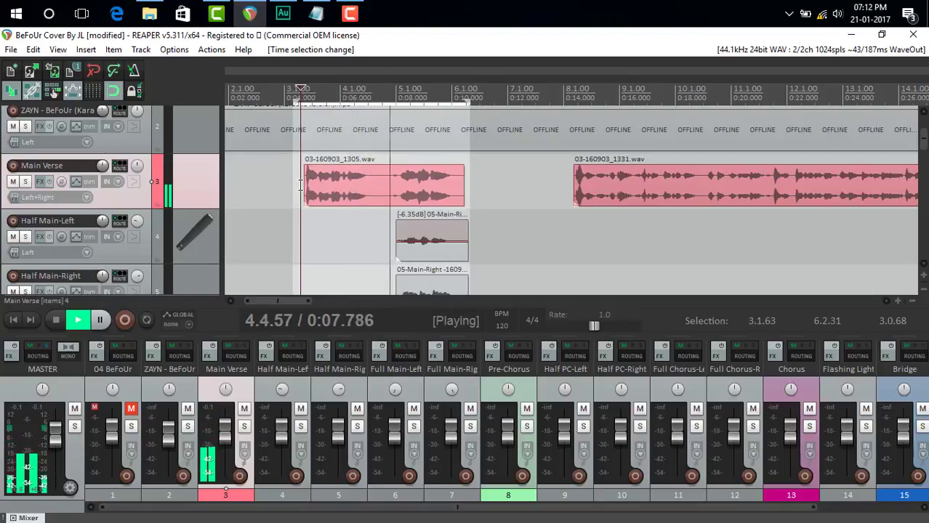
left_click(25, 183)
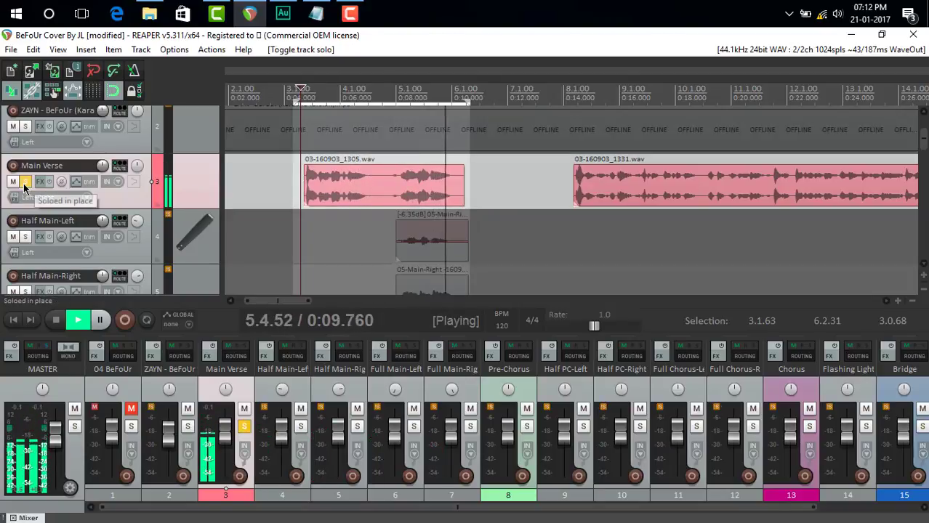
key("space")
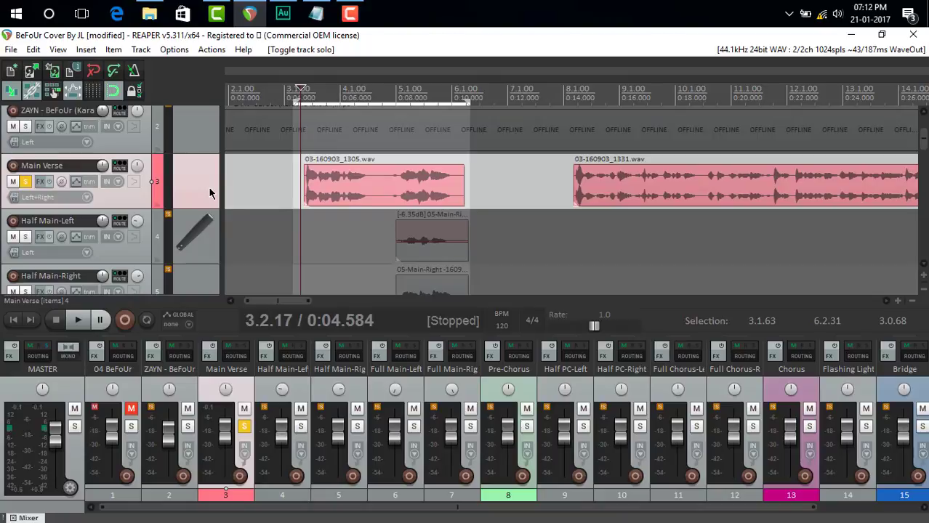
- Play the second Main Verse clip from 0:14.215 with the track still soloed, and stop playback
left_click_drag(284, 304, 318, 304)
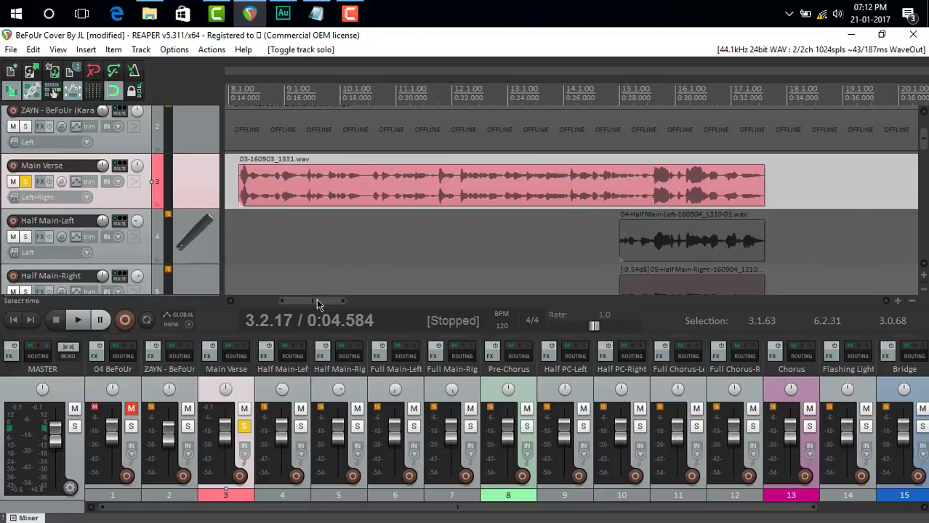
left_click(234, 190)
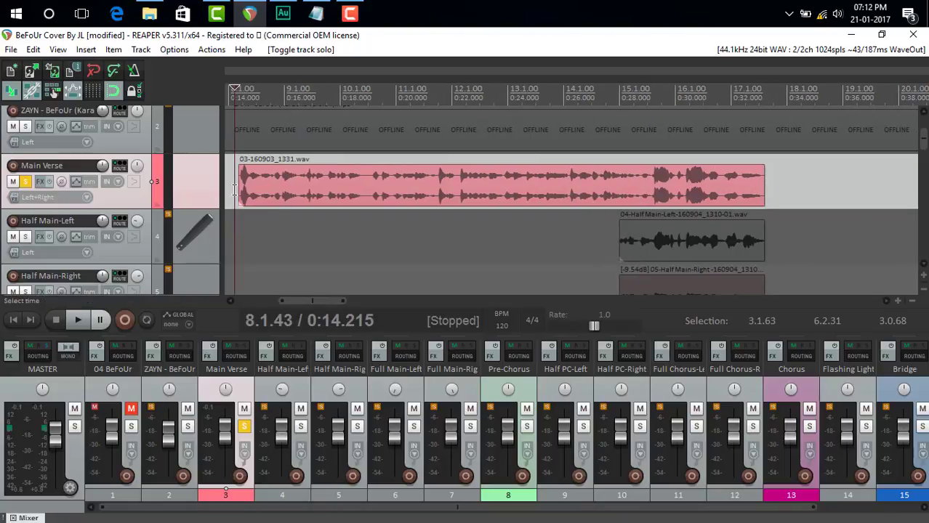
key("space")
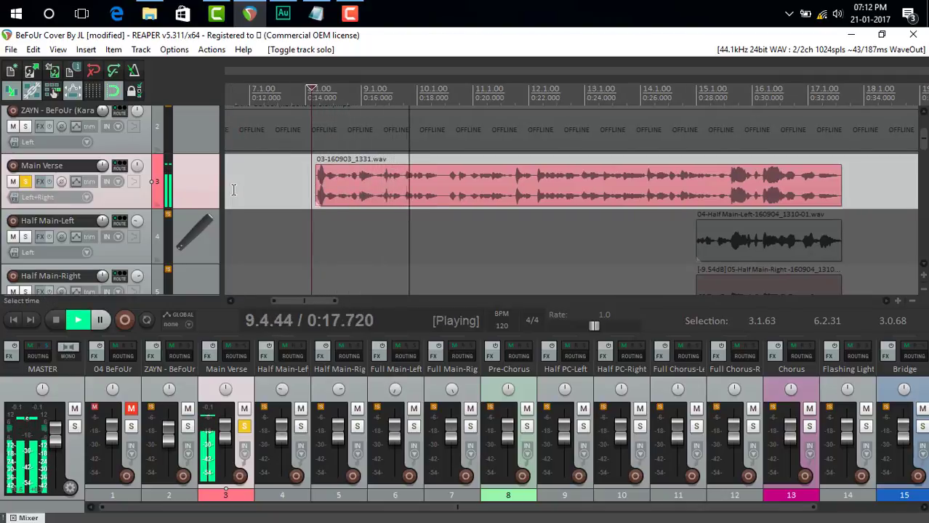
key("space")
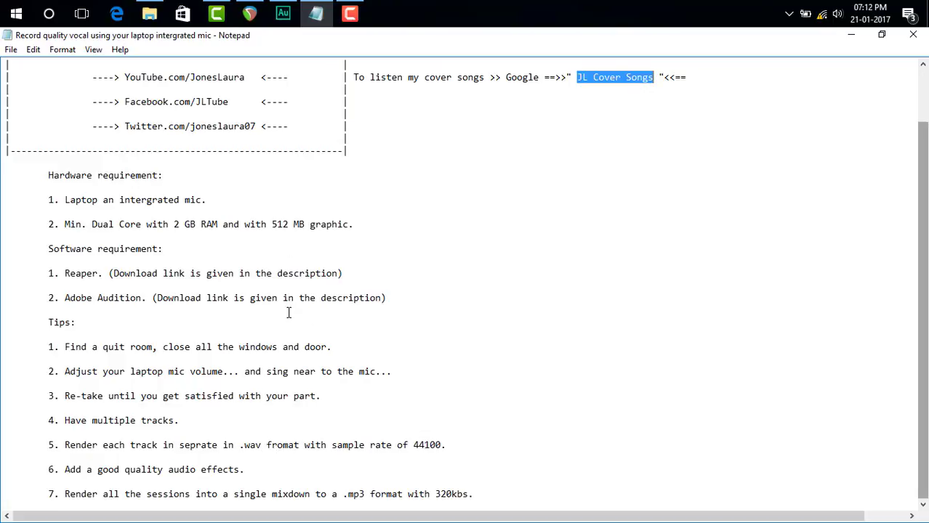
- Return to REAPER and place the edit cursor at 0:02.779, before the first Main Verse clip
left_click(249, 13)
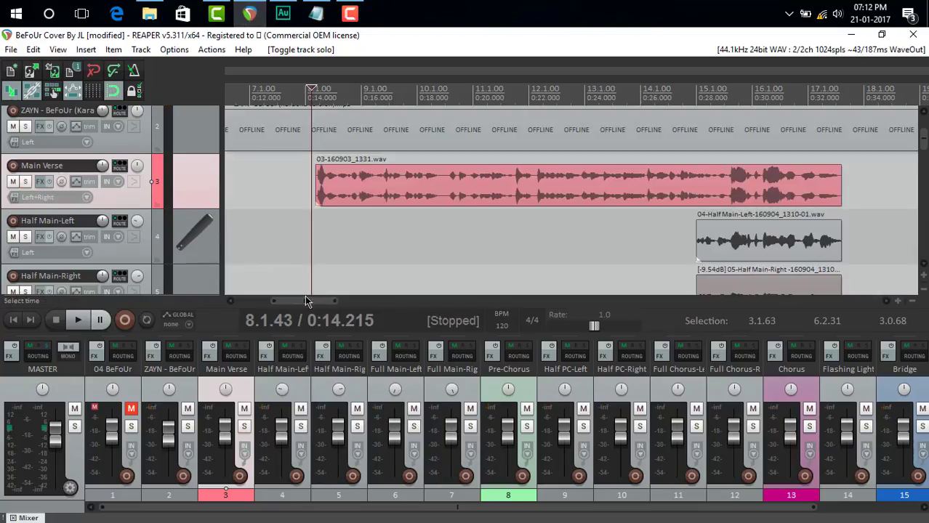
left_click_drag(307, 302, 235, 304)
left_click(289, 197)
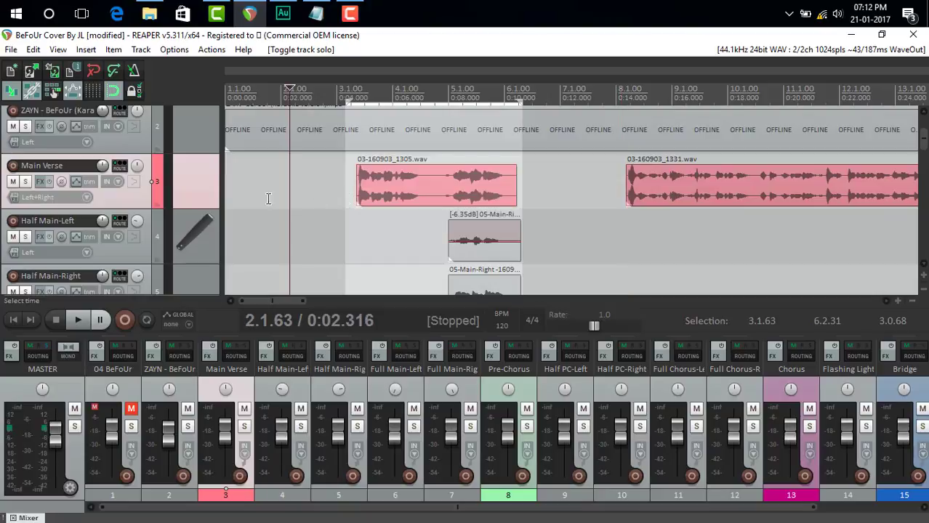
left_click(235, 190)
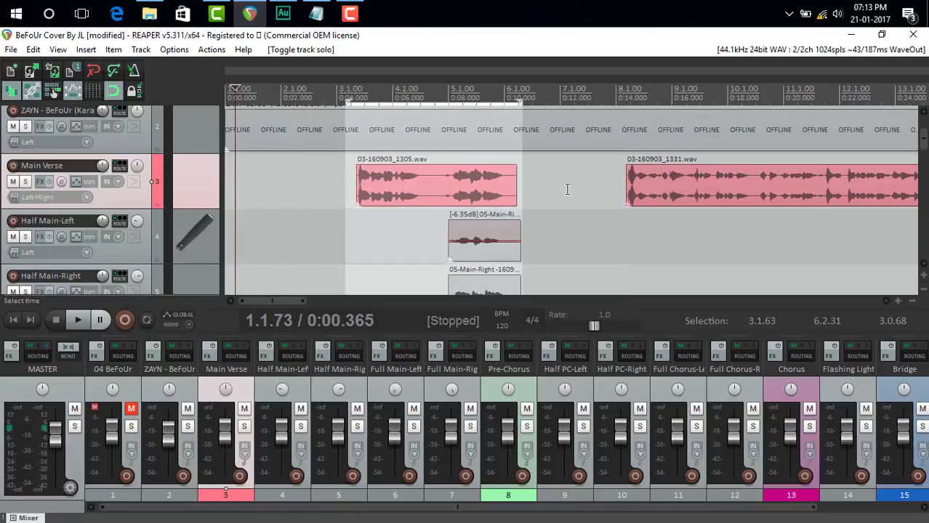
left_click(303, 190)
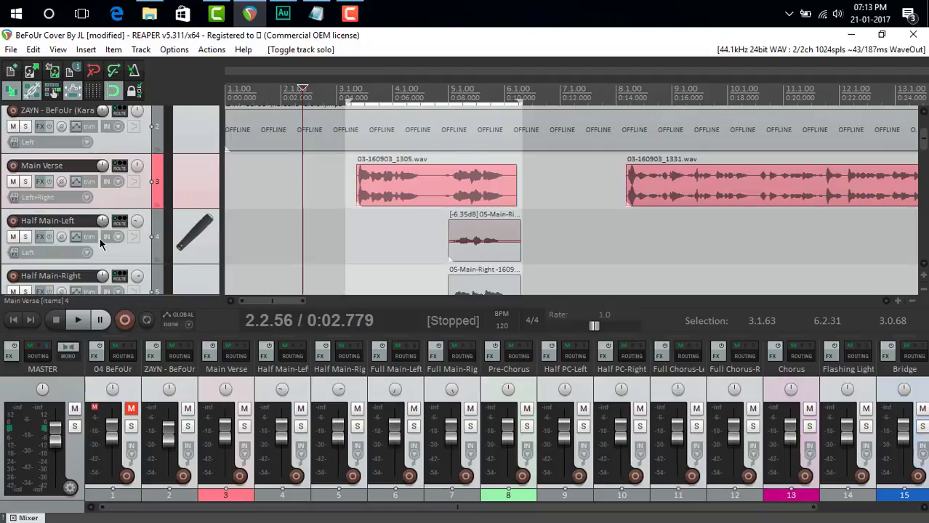
- Delete every track except Main Verse from the project, confirming the removal
left_click(127, 203)
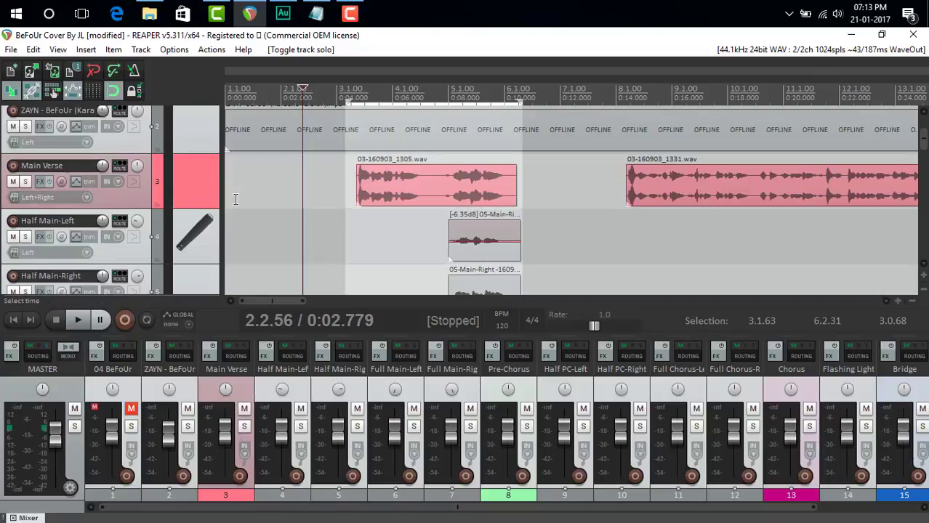
key("Delete")
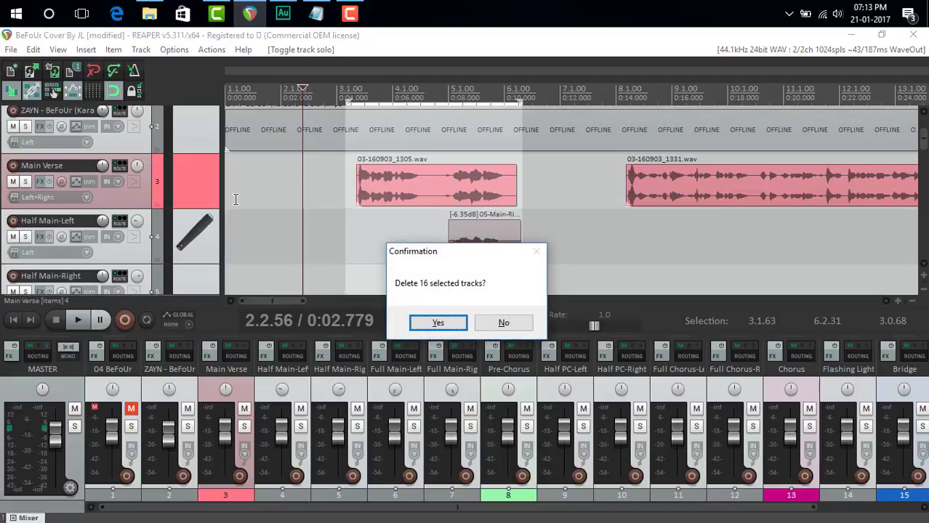
left_click(437, 323)
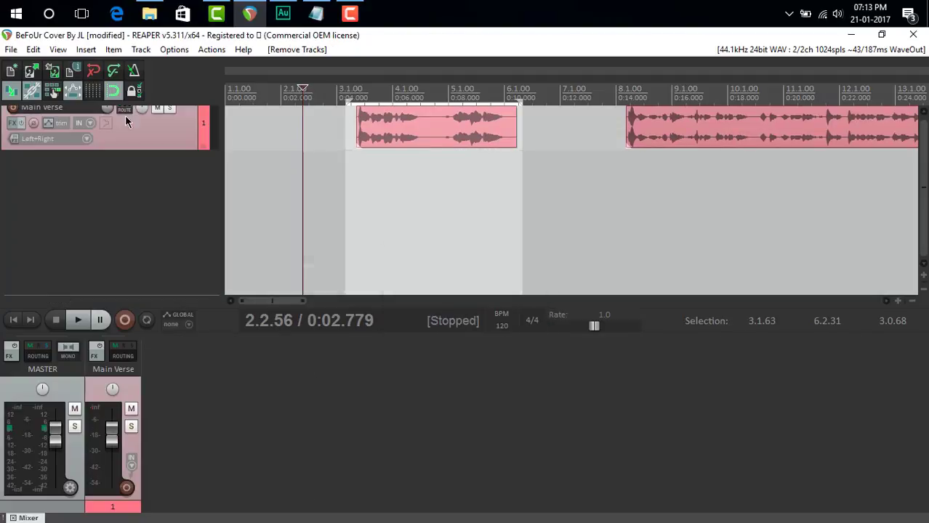
scroll(556, 203, "up", 1)
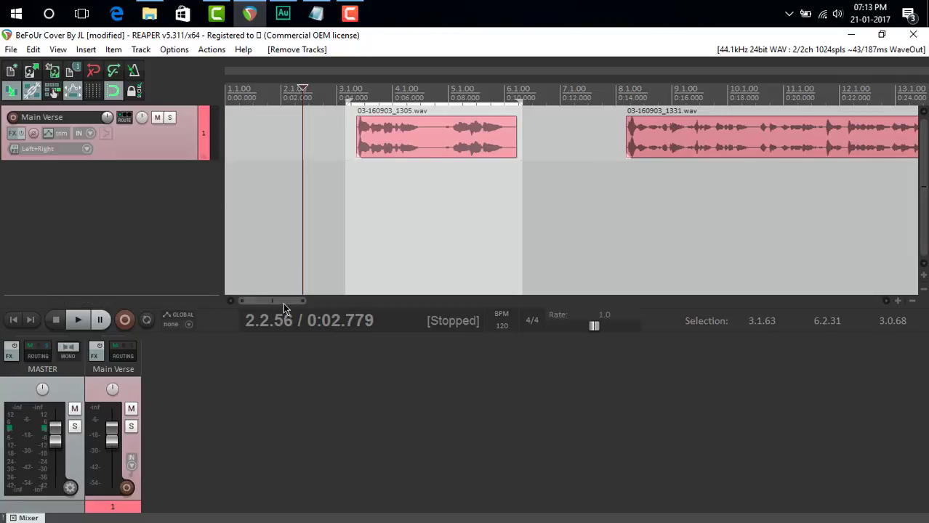
- Open the render settings and set the output directory to a new Desktop folder named BeFoUr
left_click_drag(283, 303, 259, 304)
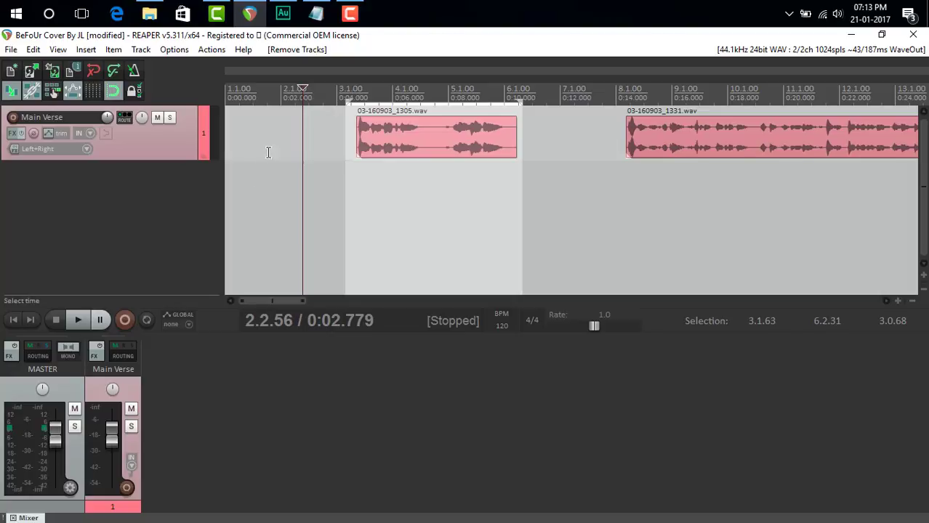
left_click(11, 49)
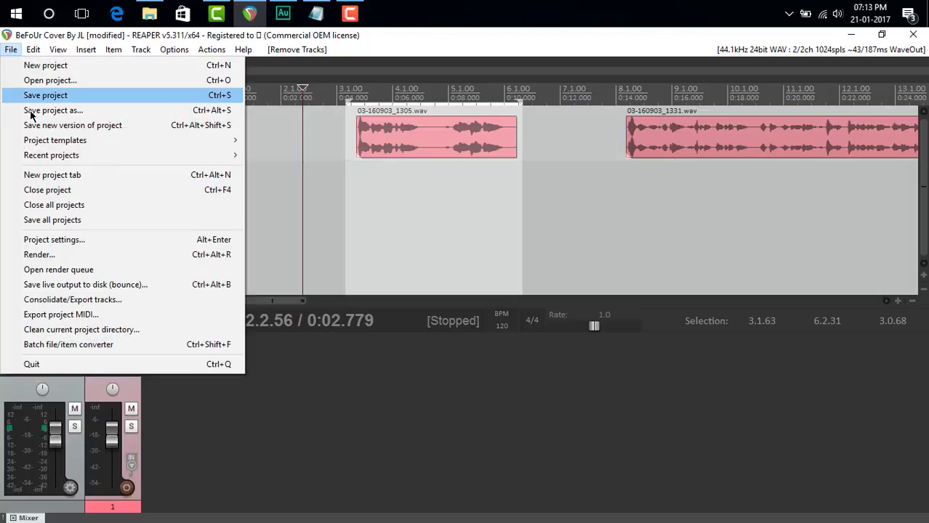
left_click(47, 255)
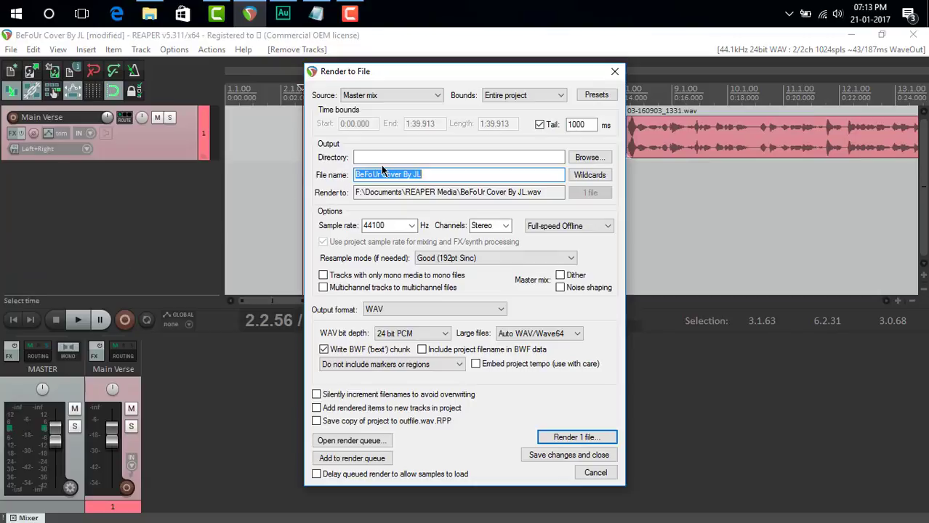
left_click(585, 158)
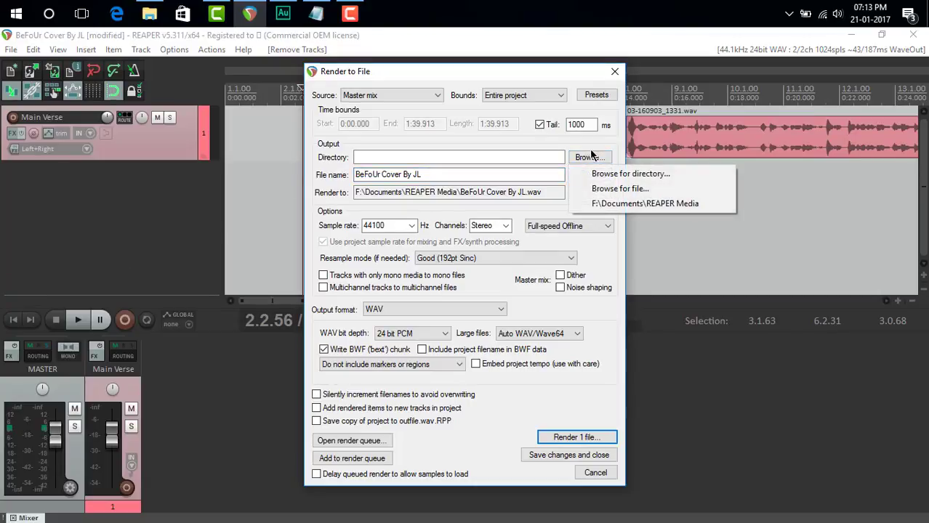
left_click(606, 148)
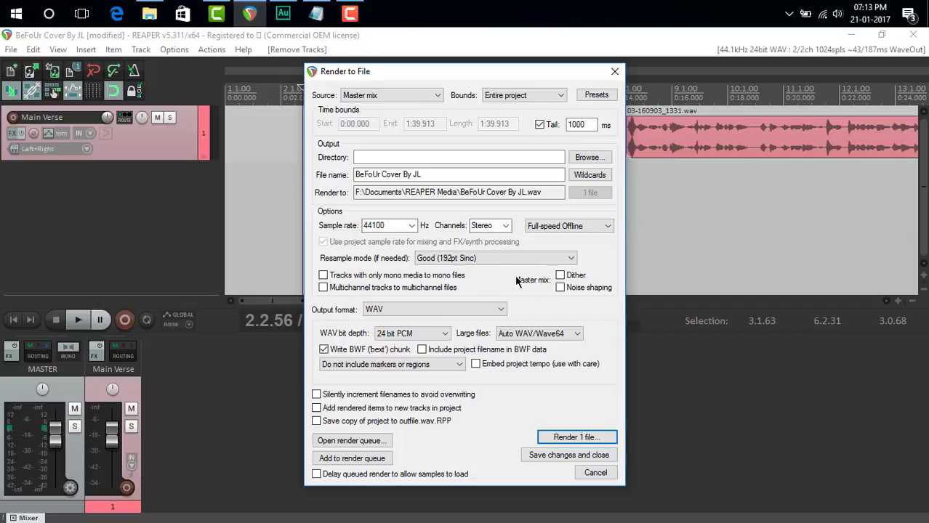
left_click(575, 157)
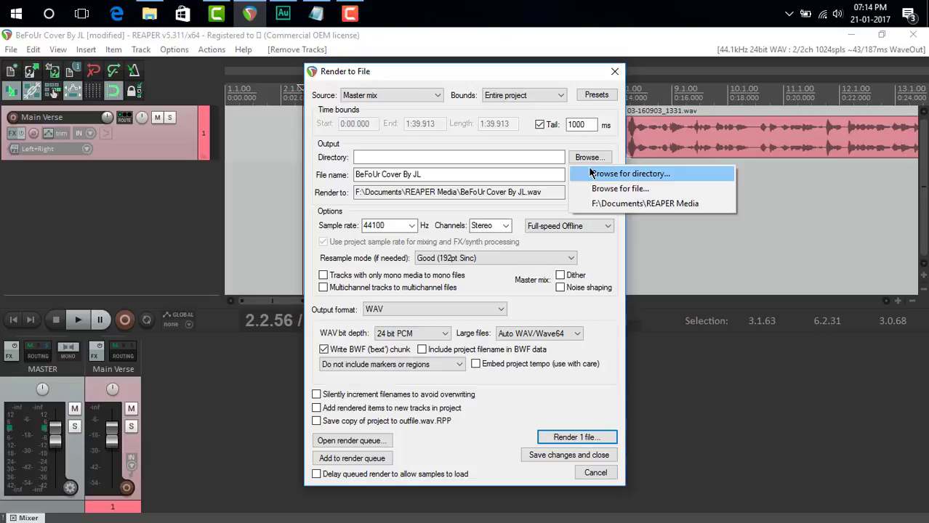
left_click(590, 173)
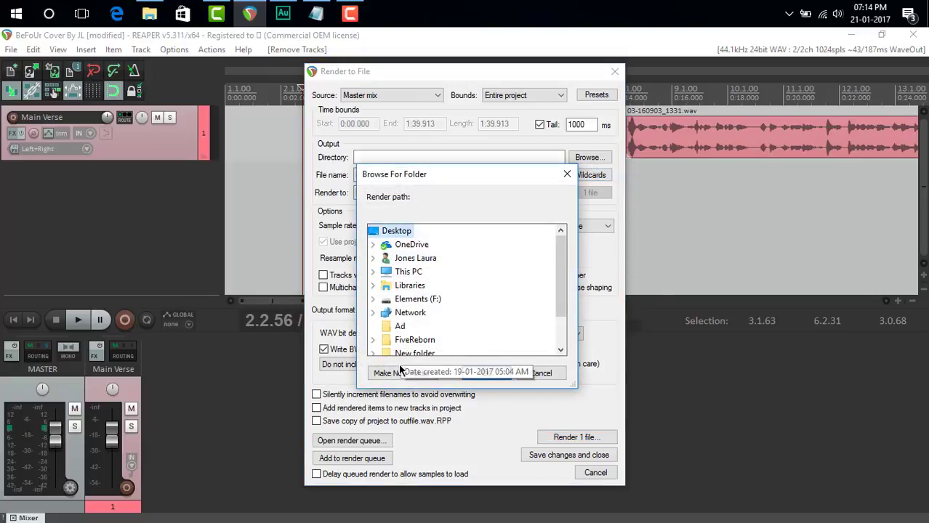
left_click(401, 372)
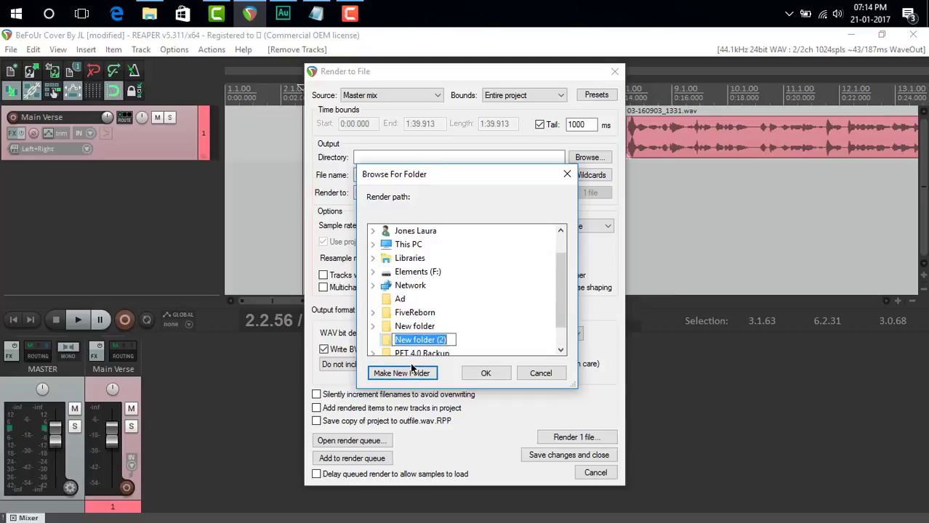
type("BeFo")
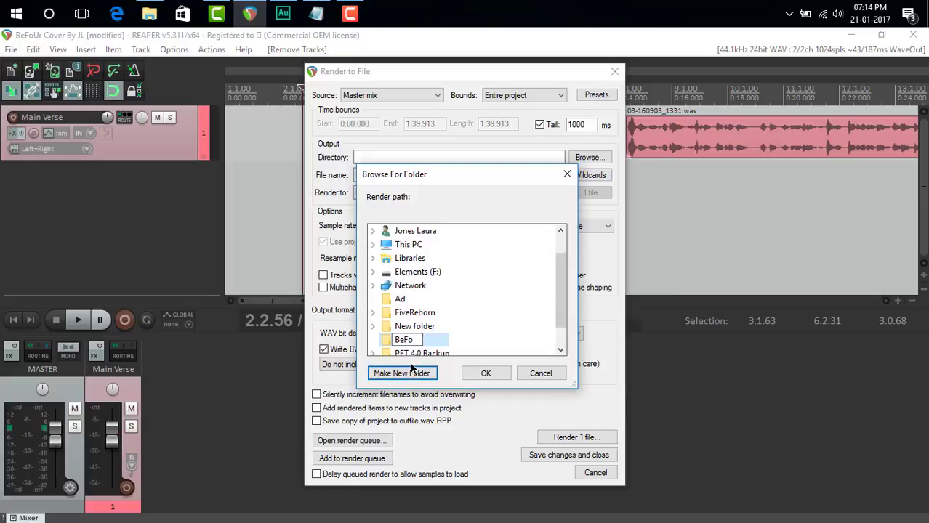
type("Ur")
key("Return")
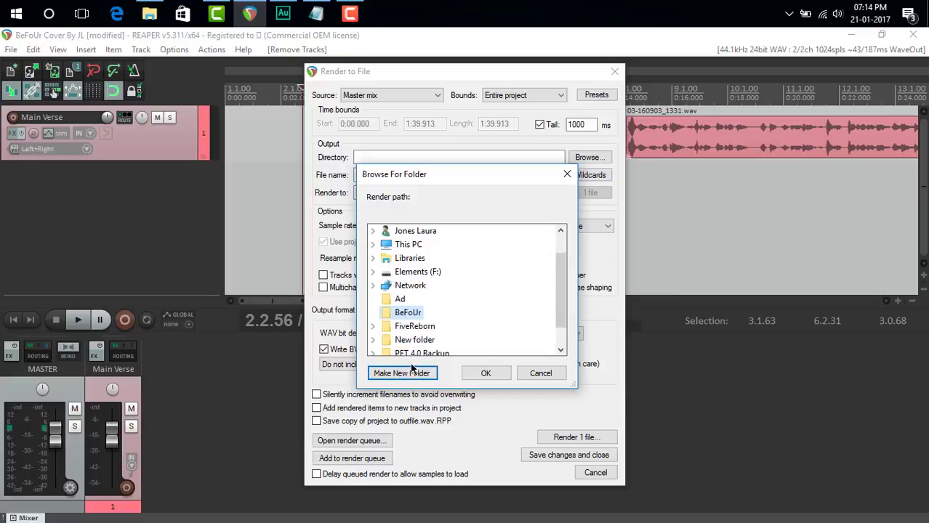
left_click(486, 372)
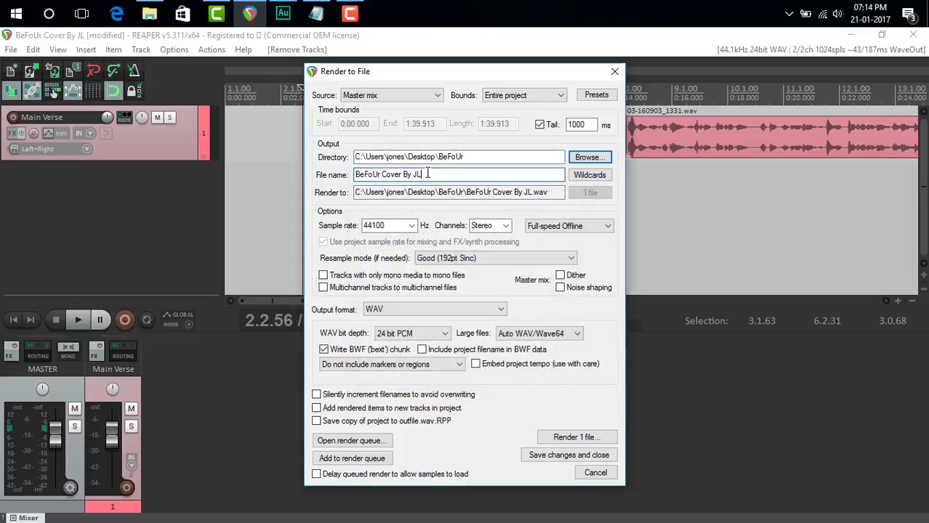
- Name the output file Main 1, render the Main Verse track to WAV, and close the render windows
left_click_drag(428, 173, 257, 178)
type("Main ")
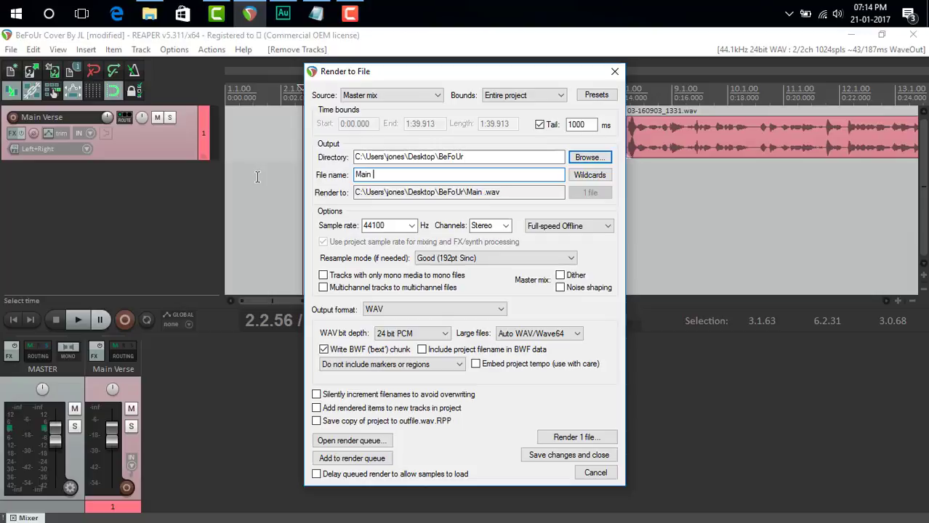
type("1")
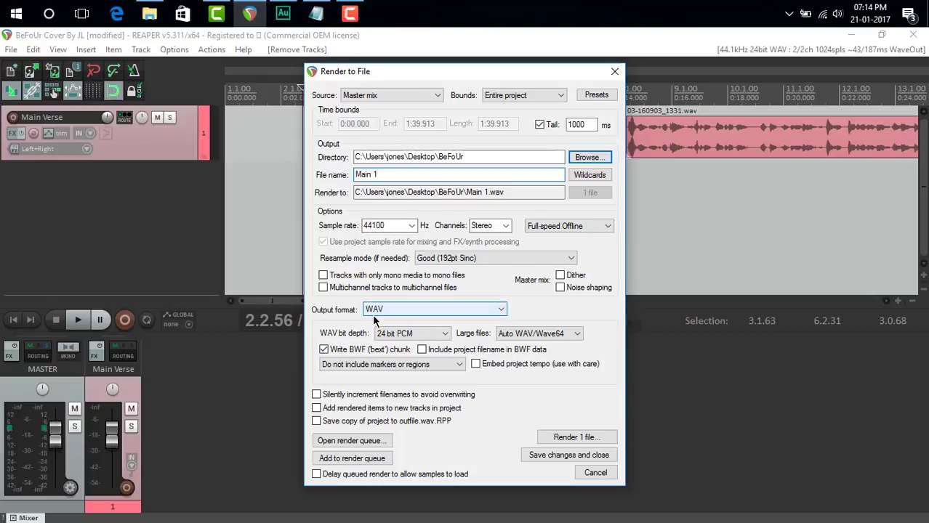
left_click(575, 437)
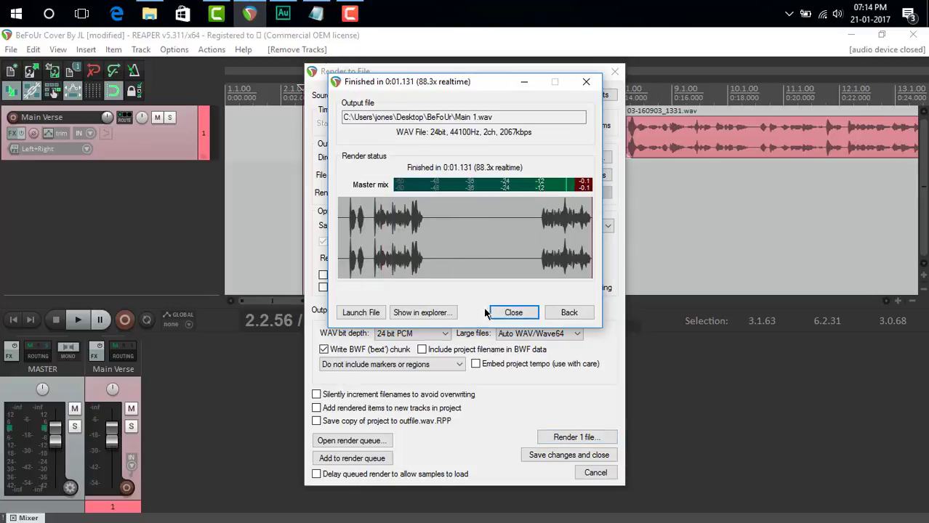
left_click(509, 312)
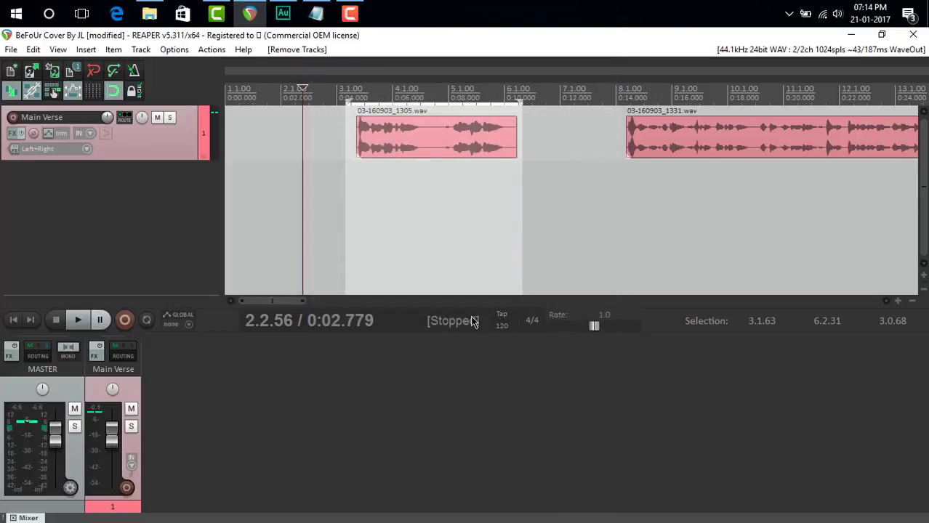
- Reopen BeFoUr Cover By JL.rpp without saving the current changes, ignoring all missing files and dismissing the load warning
left_click(11, 50)
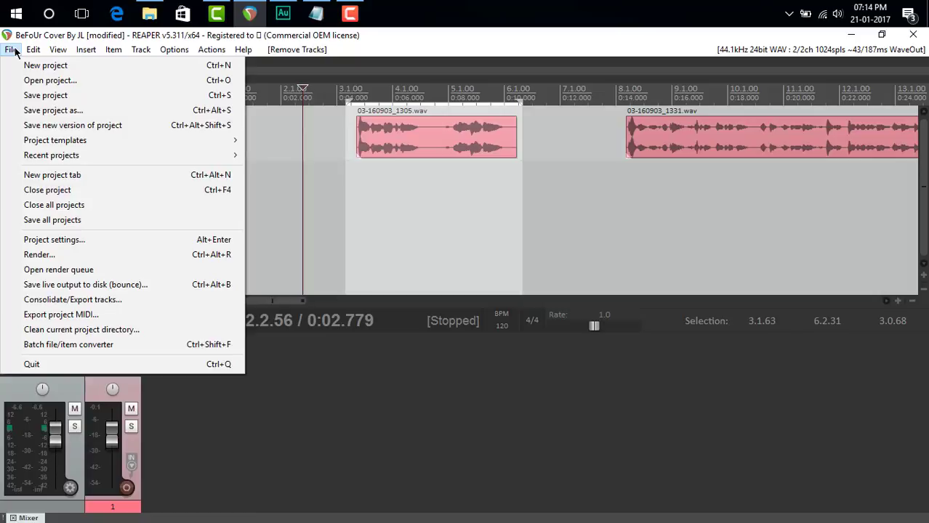
left_click(50, 80)
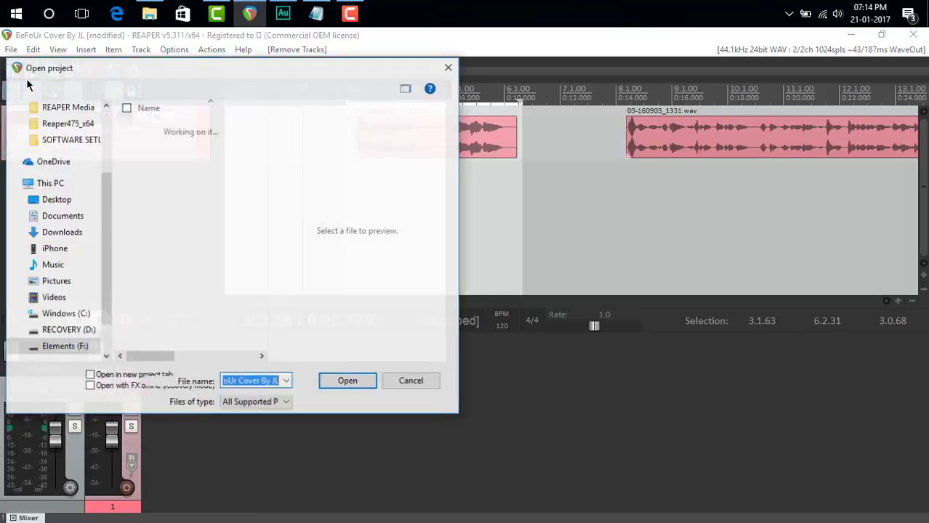
left_click(182, 151)
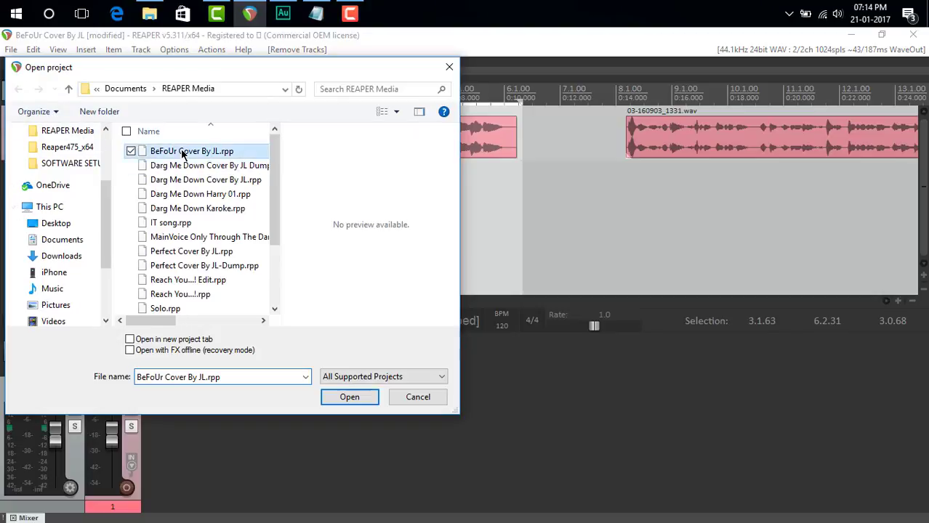
left_click(351, 399)
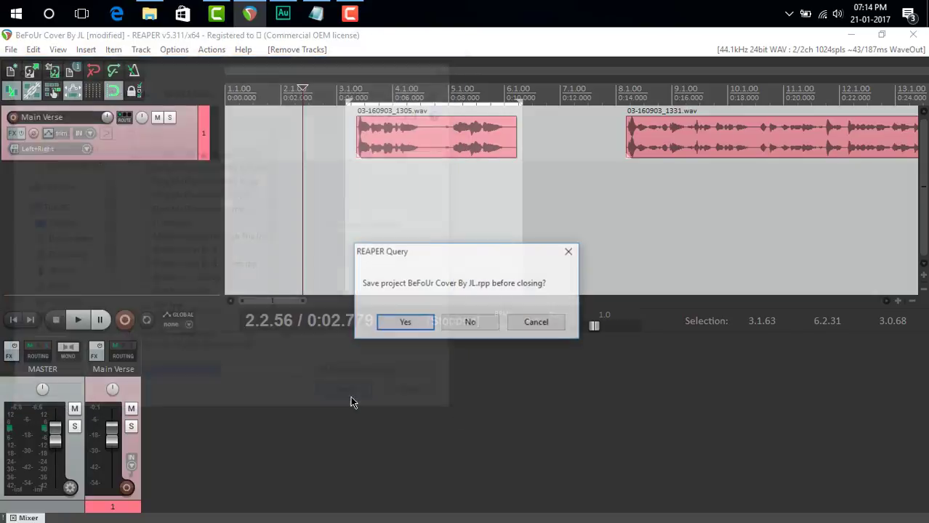
left_click(468, 326)
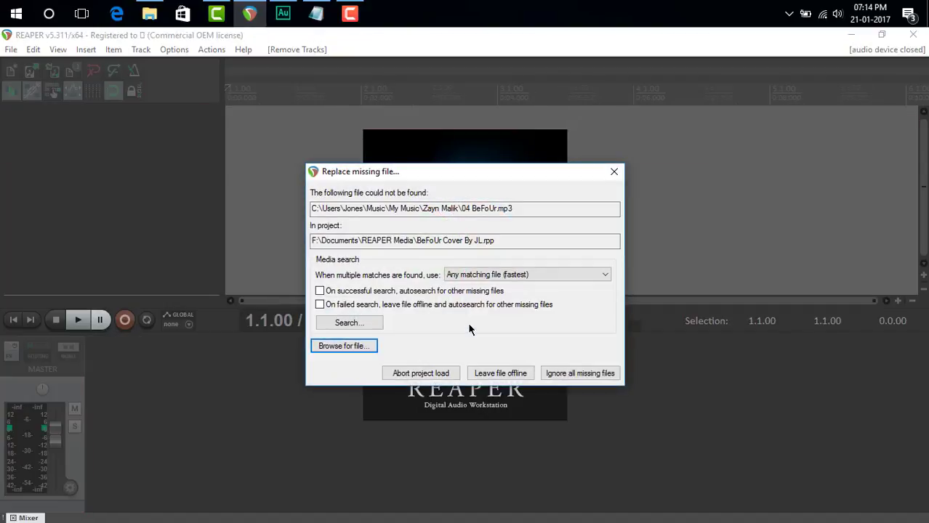
left_click(572, 373)
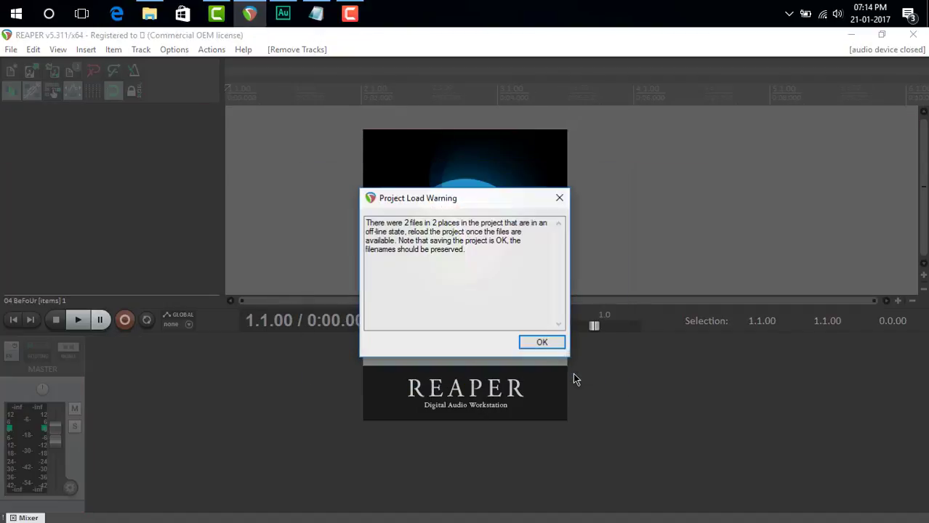
left_click(550, 346)
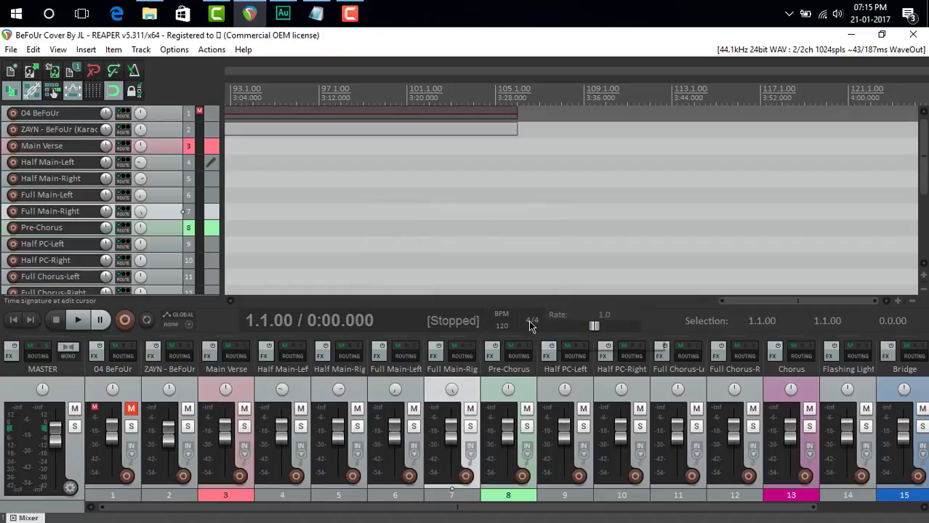
- Delete every track except Half Main-Left from the reopened project, confirming the removal
left_click_drag(730, 302, 261, 297)
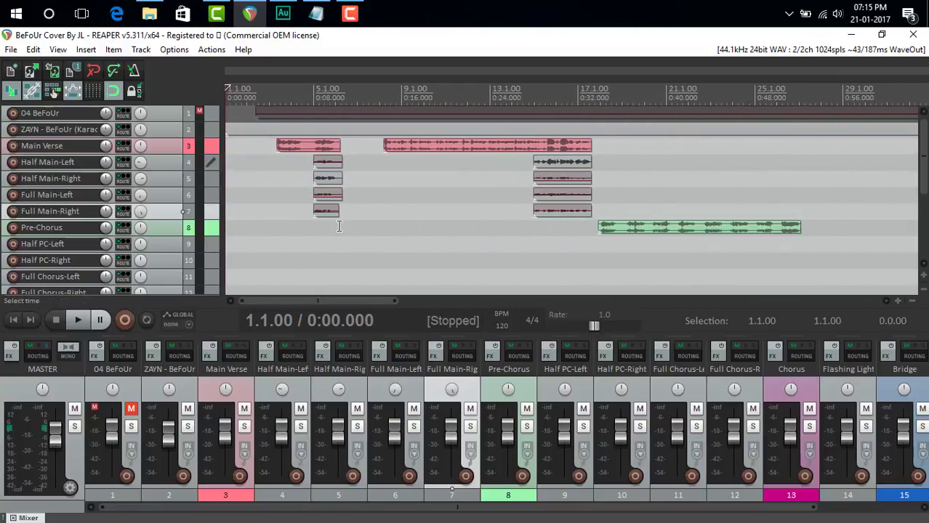
left_click(324, 164)
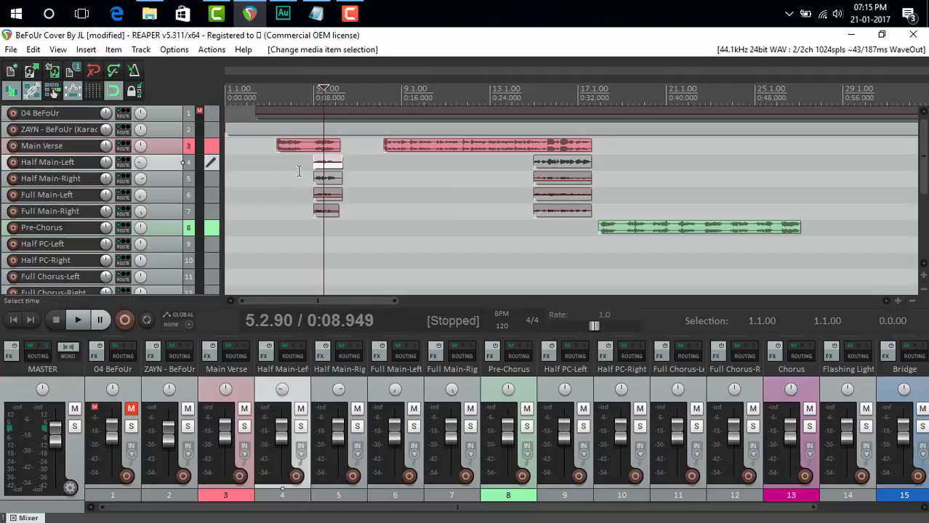
left_click(249, 162)
key("ctrl+a")
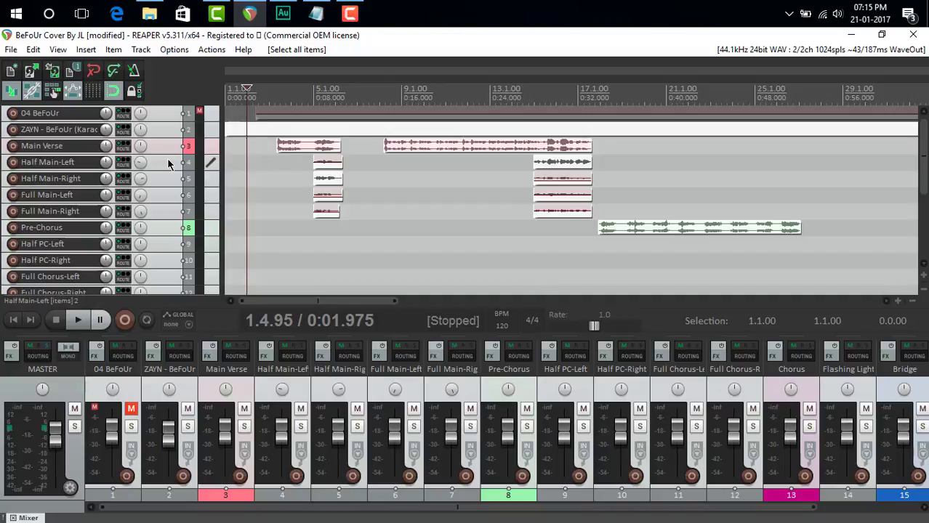
left_click(168, 163)
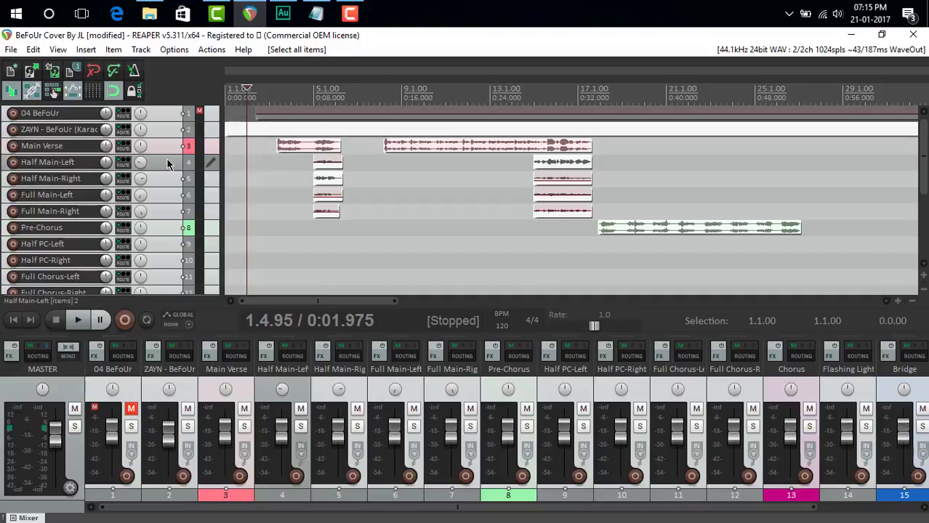
key("Delete")
key("Return")
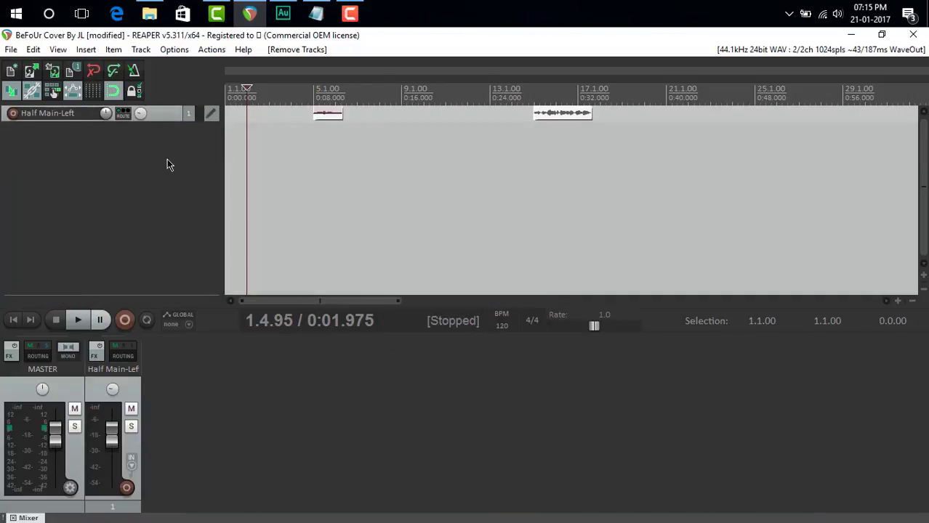
- Play the first Half Main-Left clip from 0:07.529 and stop playback
left_click(307, 115)
key("space")
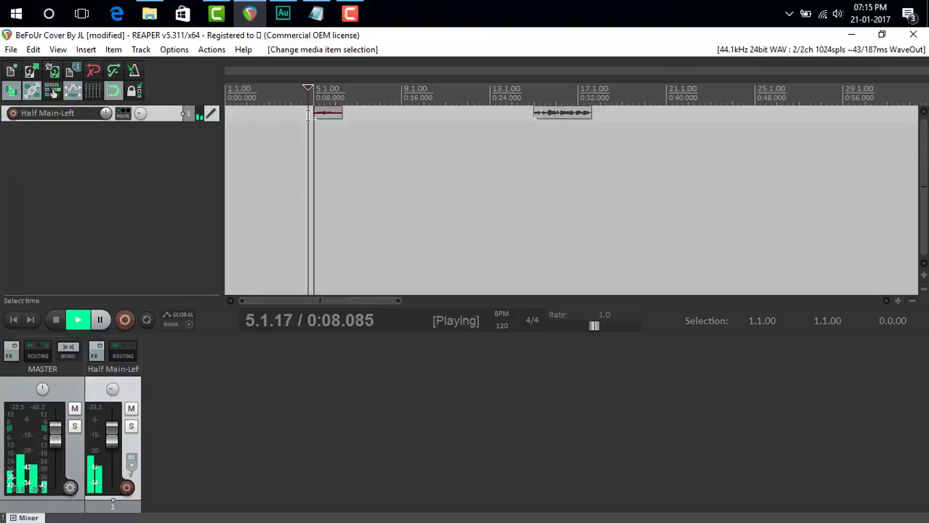
key("space")
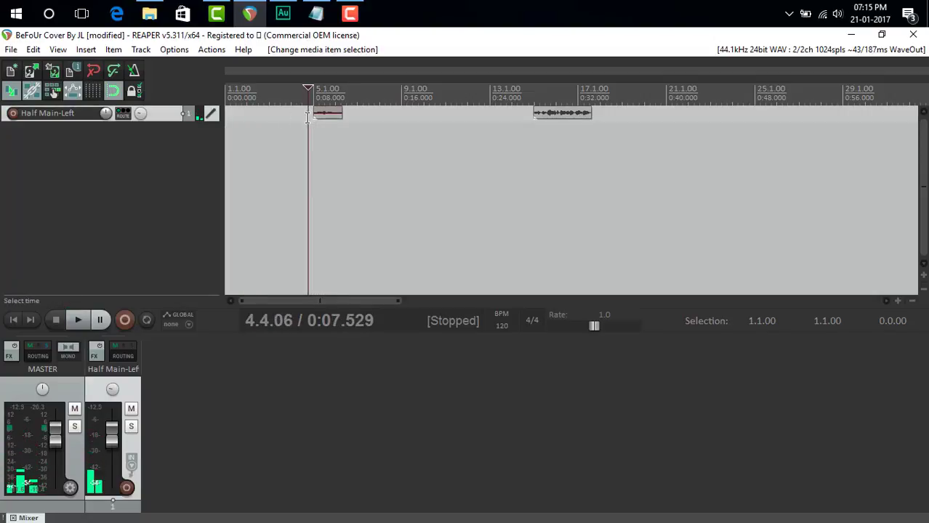
- Open the render settings and set the output directory to the BeFoUr folder on the Desktop
left_click(11, 49)
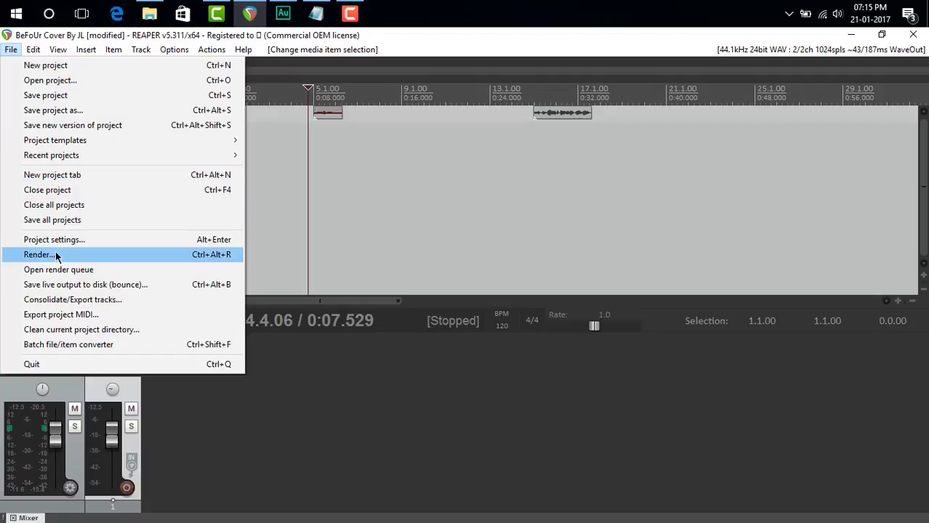
left_click(56, 255)
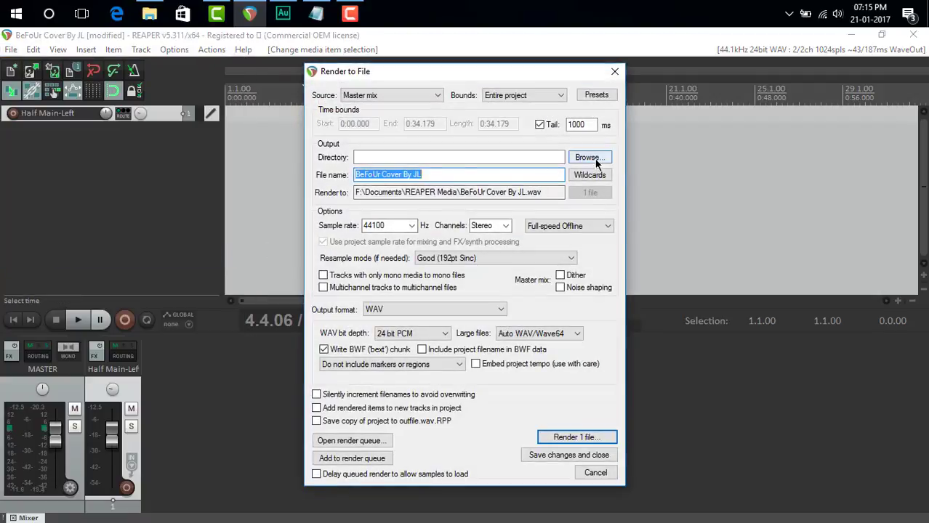
left_click(595, 161)
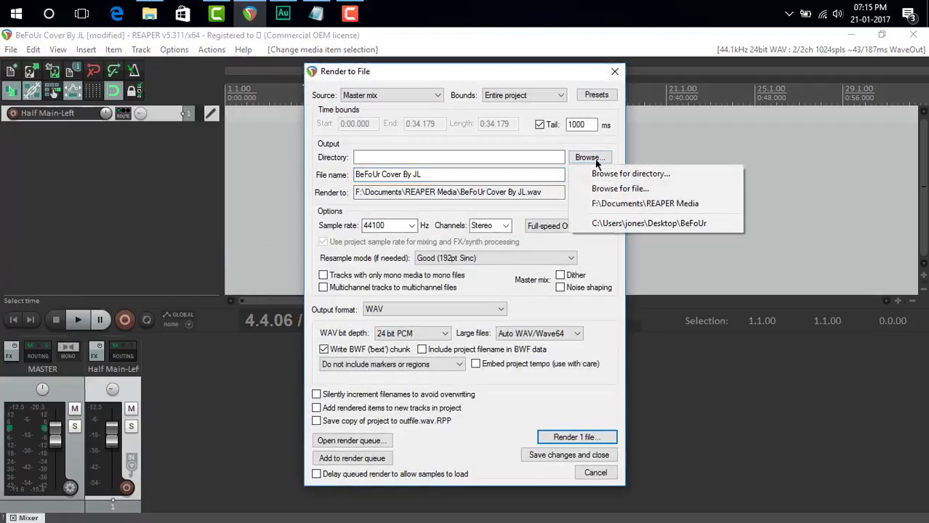
left_click(635, 224)
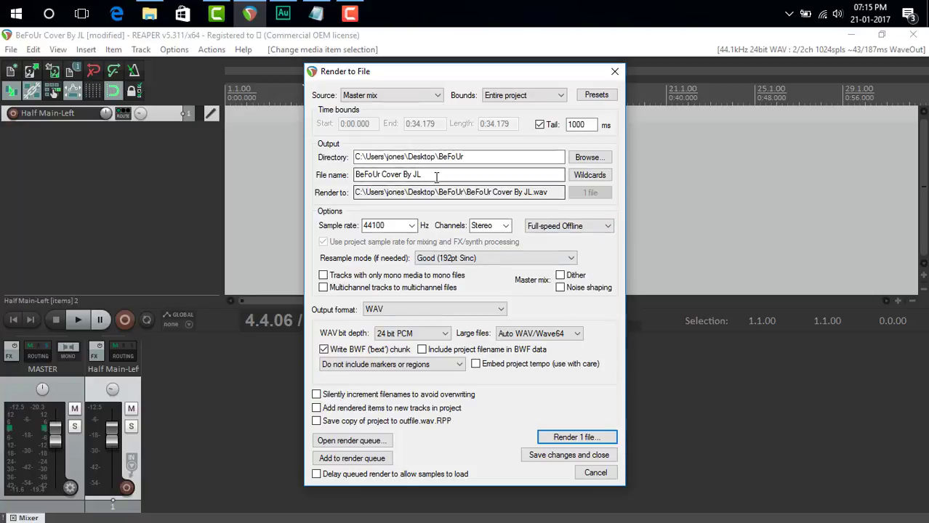
- Name the output file mani 2, render the Half Main-Left track to WAV, and close the render windows
left_click_drag(436, 176, 247, 177)
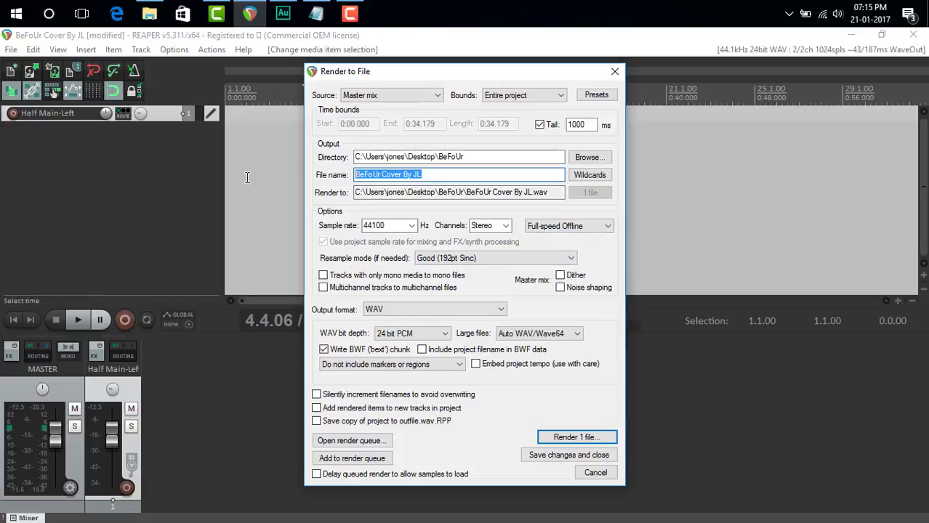
type("n")
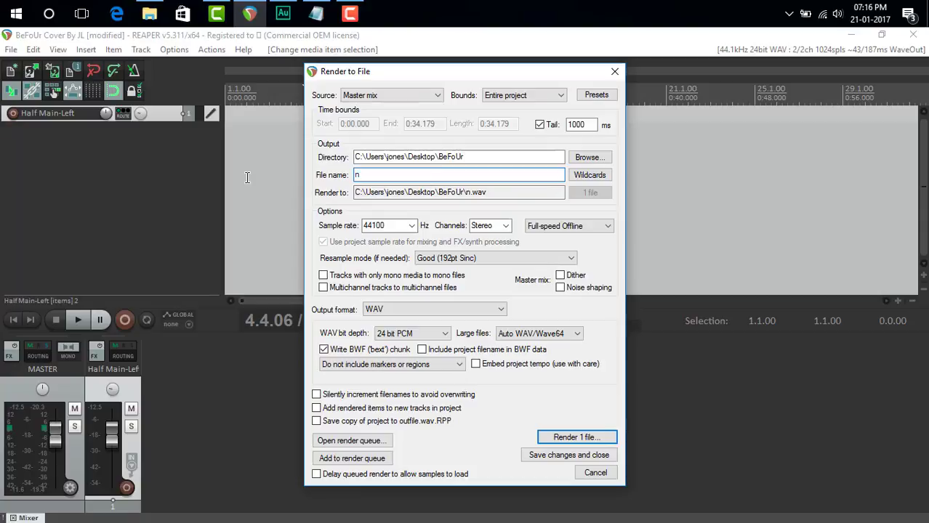
type("mani 2")
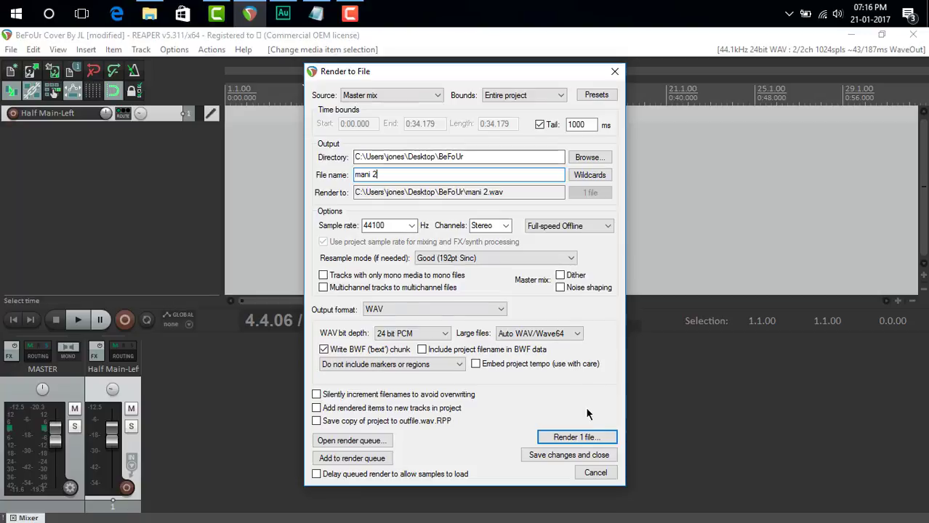
left_click(583, 436)
left_click(569, 312)
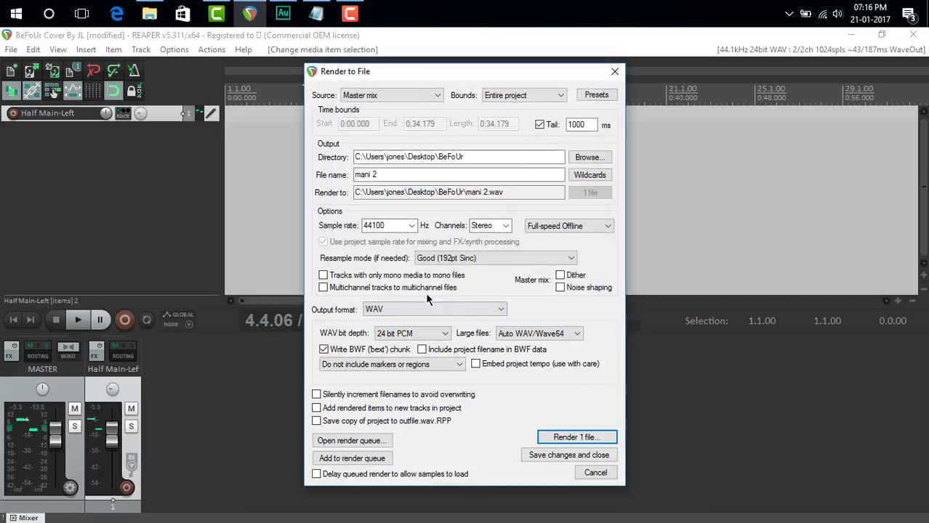
left_click(614, 71)
- Switch to File Explorer and open the Desktop's BeFoUr folder in a separate window
left_click(149, 13)
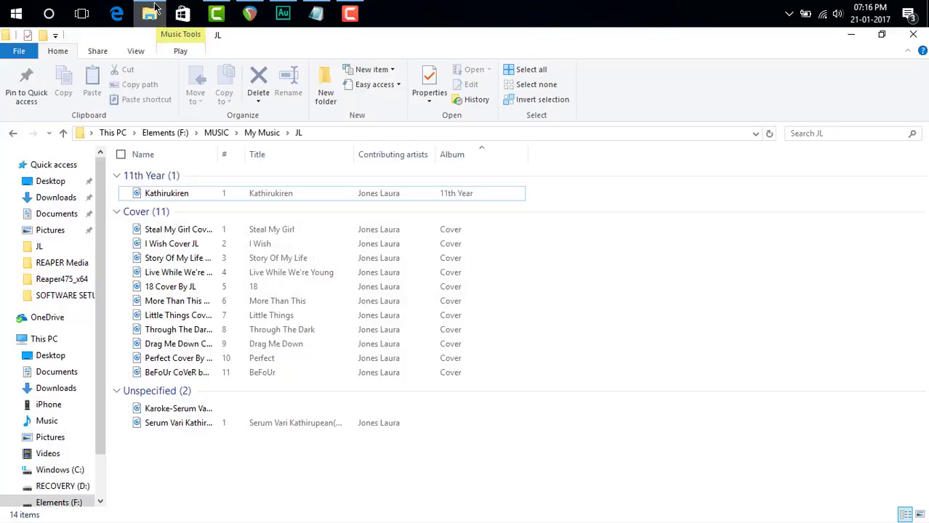
right_click(58, 183)
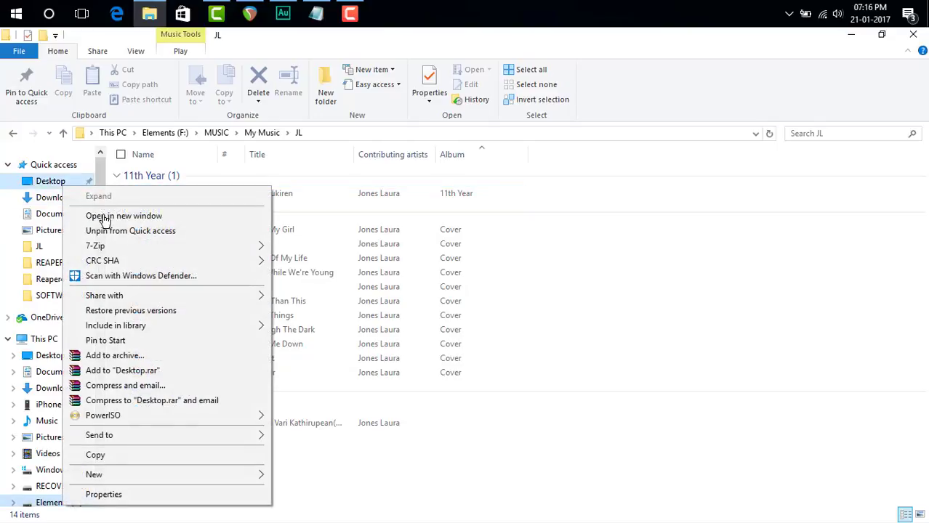
left_click(106, 218)
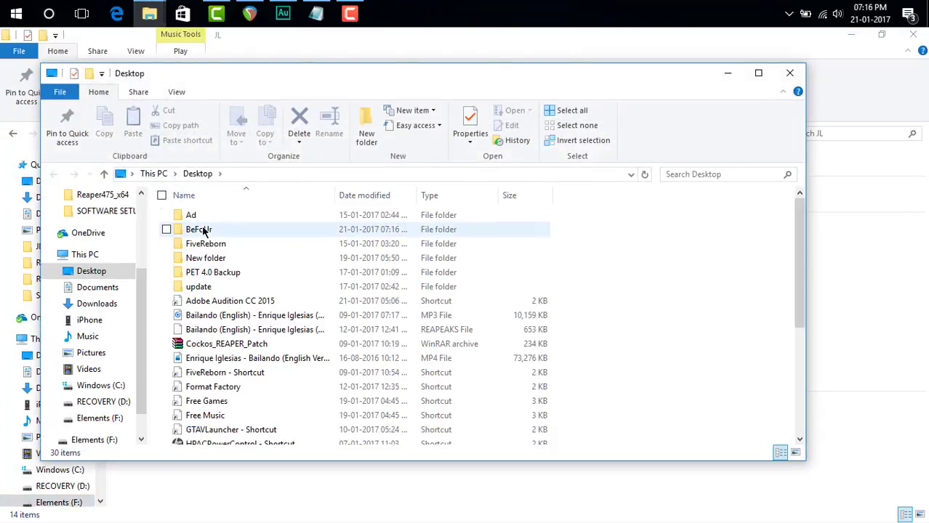
double_click(203, 228)
- Check the file properties of the rendered Main 1 file, including its type and size, and close them
left_click(207, 217)
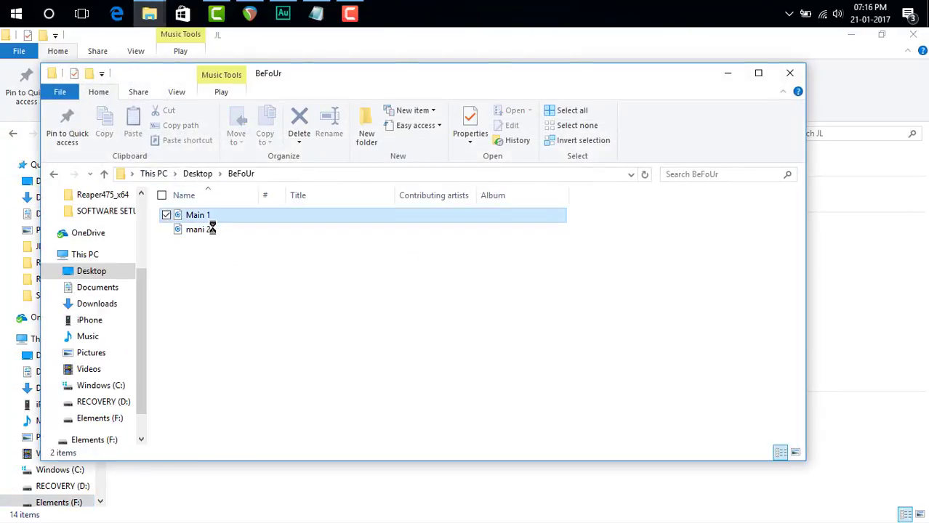
right_click(218, 216)
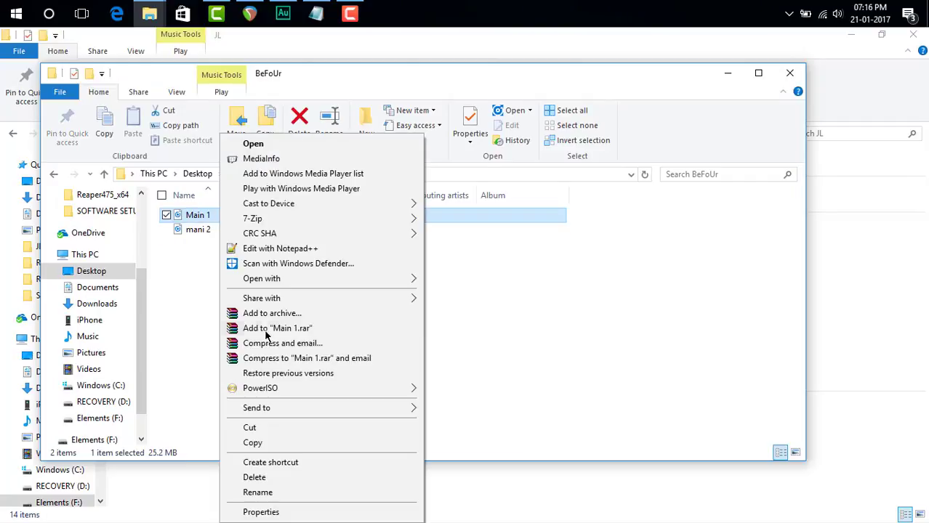
left_click(262, 512)
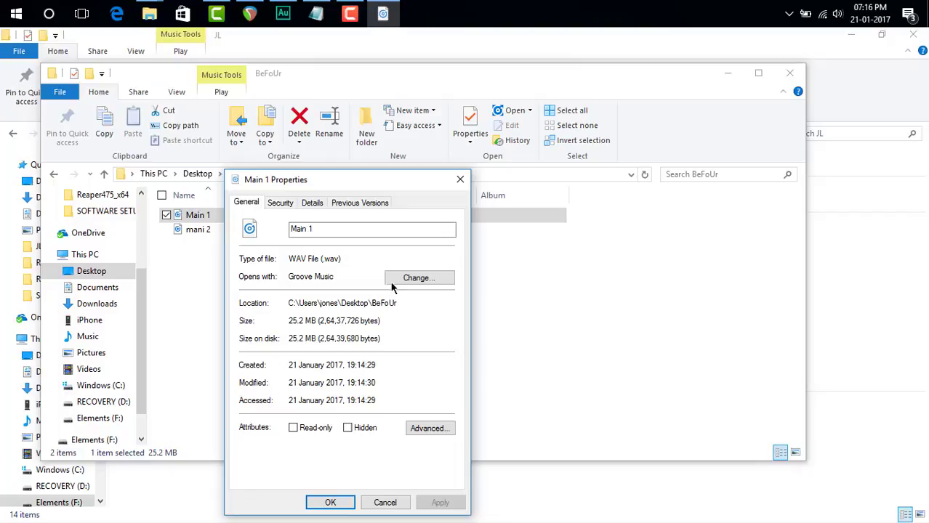
left_click(460, 179)
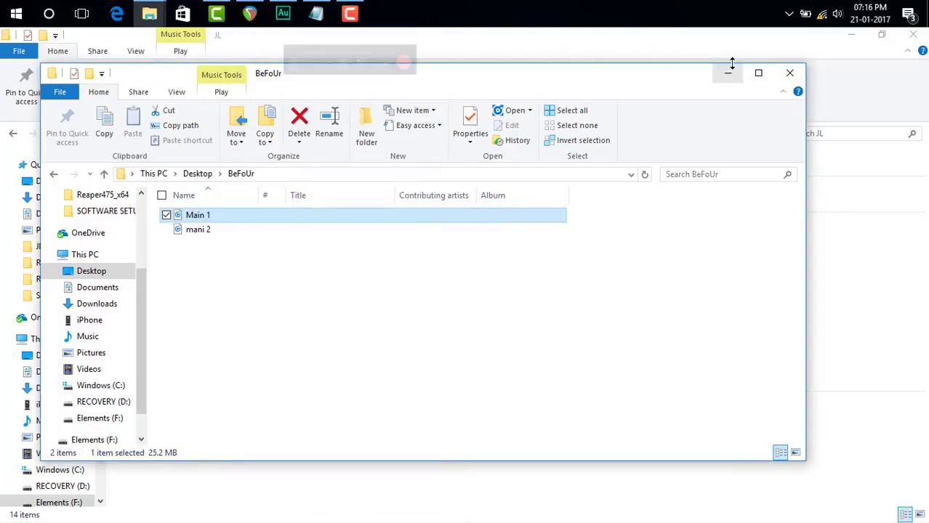
- Consult the recording tips in Notepad, switch to Adobe Audition, and decline opening the Audio Hardware preferences
left_click(316, 13)
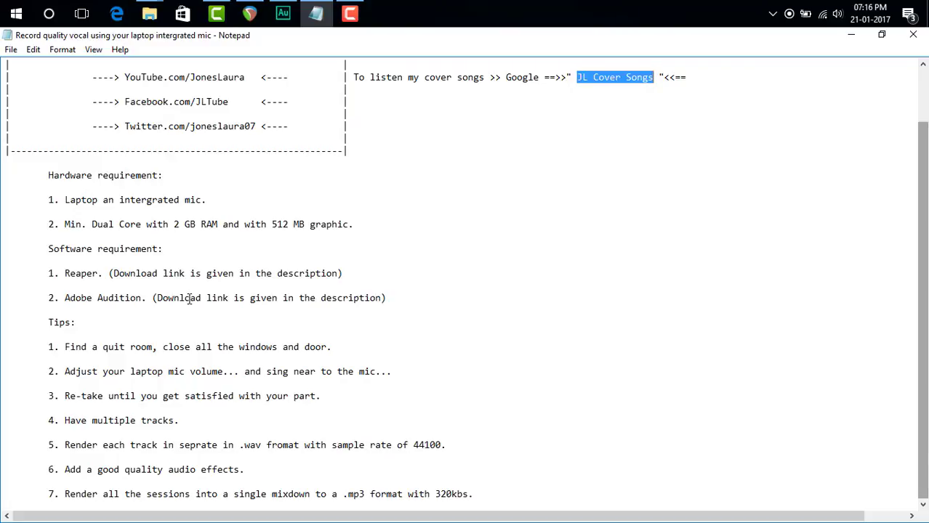
left_click(282, 13)
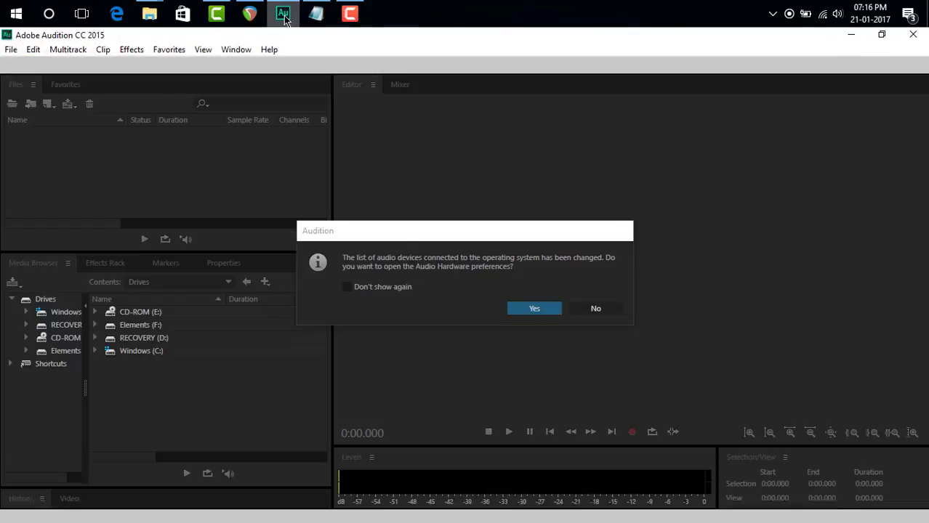
left_click(589, 309)
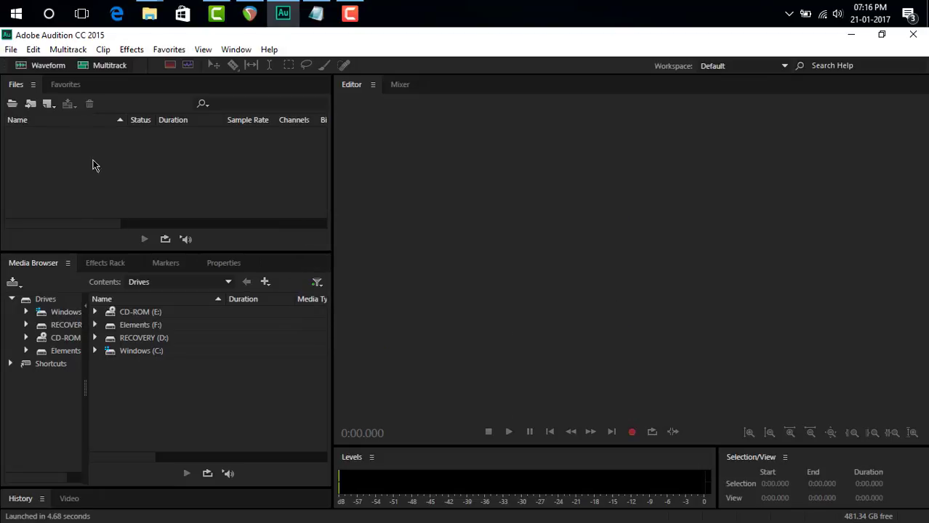
- Create the multitrack session Untitled Session 1 at 48000 Hz, 32-bit float, stereo, and widen the editor area
left_click(11, 49)
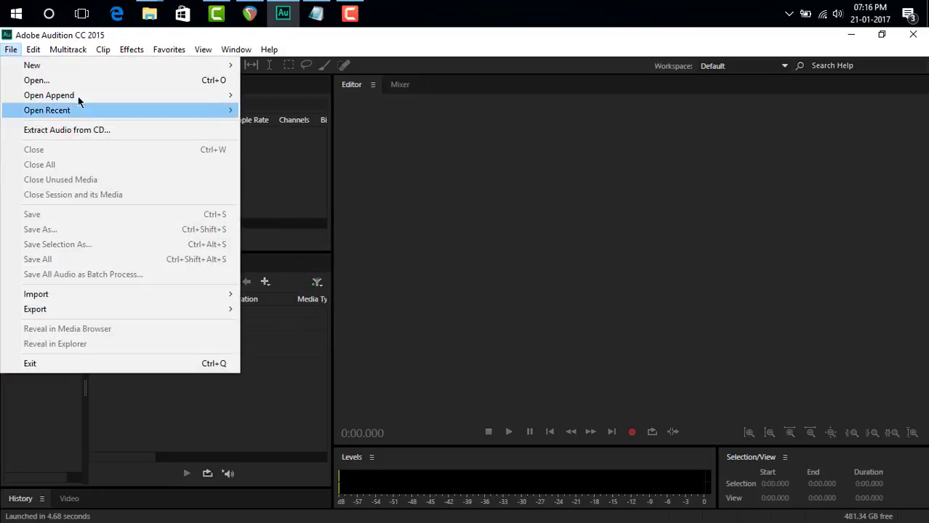
mouse_move(88, 70)
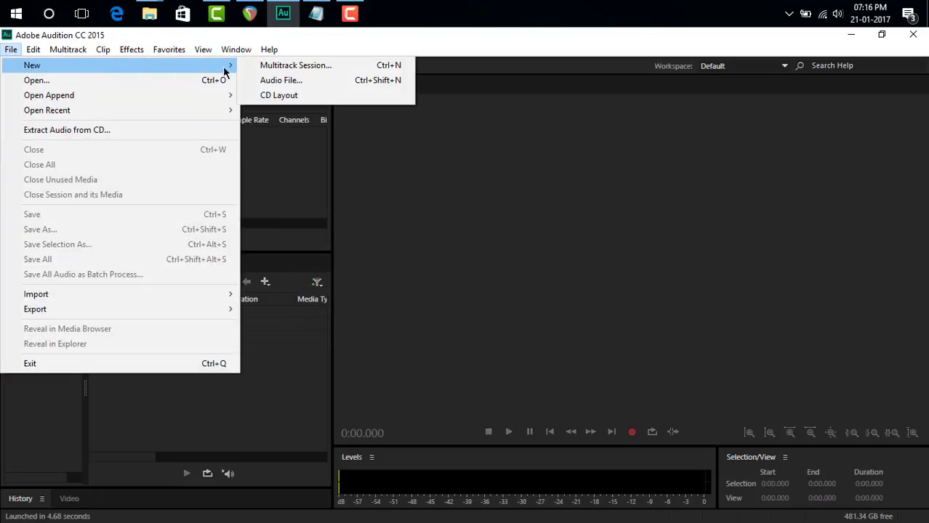
left_click(295, 66)
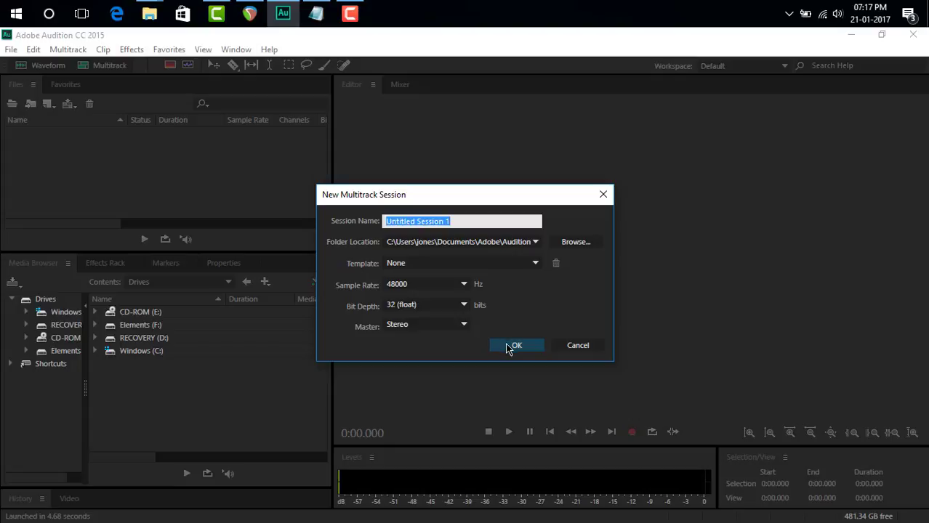
left_click(509, 348)
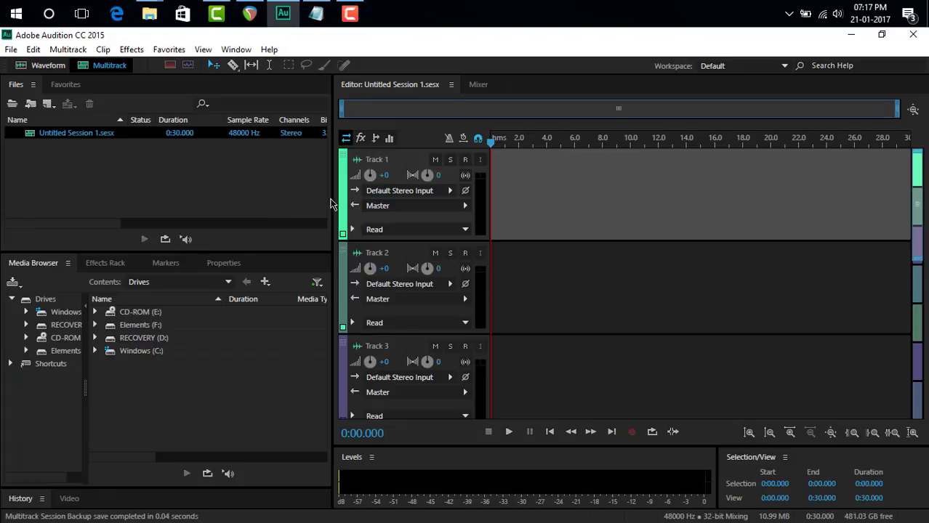
left_click_drag(330, 203, 112, 204)
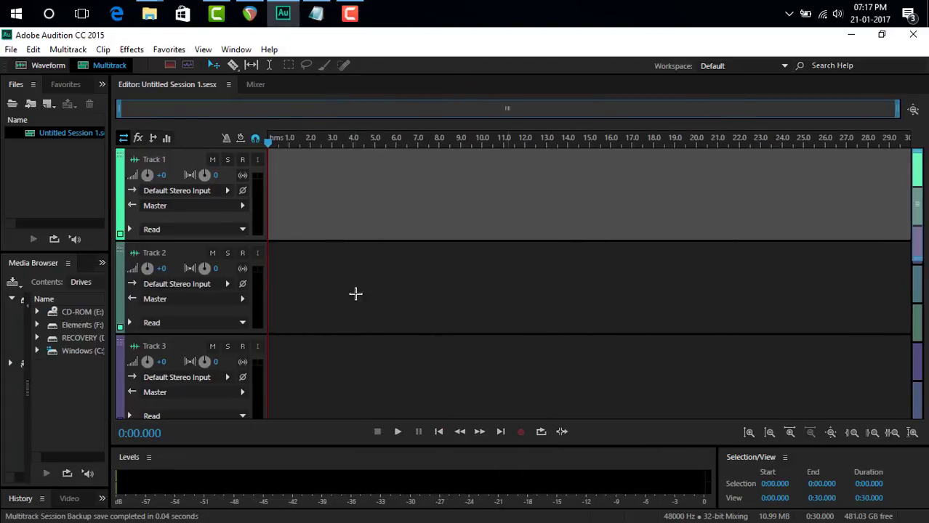
- Insert Main 1 from the BeFoUr folder into Track 1, accepting a copy conformed to the session's sample rate
left_click(149, 13)
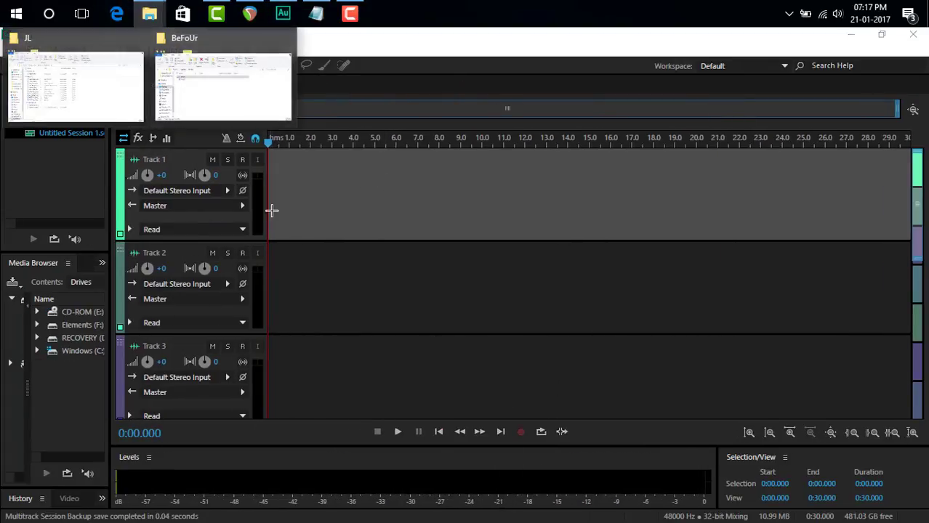
left_click(156, 93)
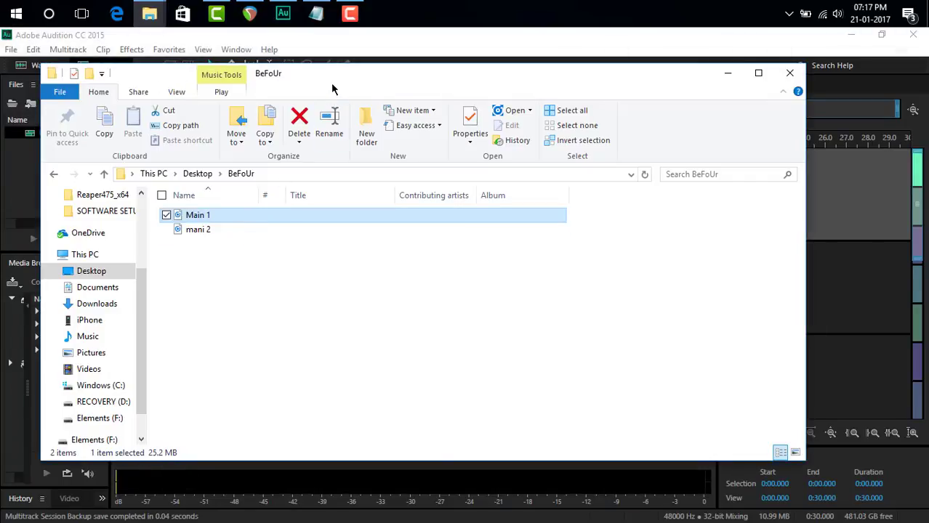
left_click_drag(333, 89, 672, 201)
left_click_drag(613, 340, 300, 208)
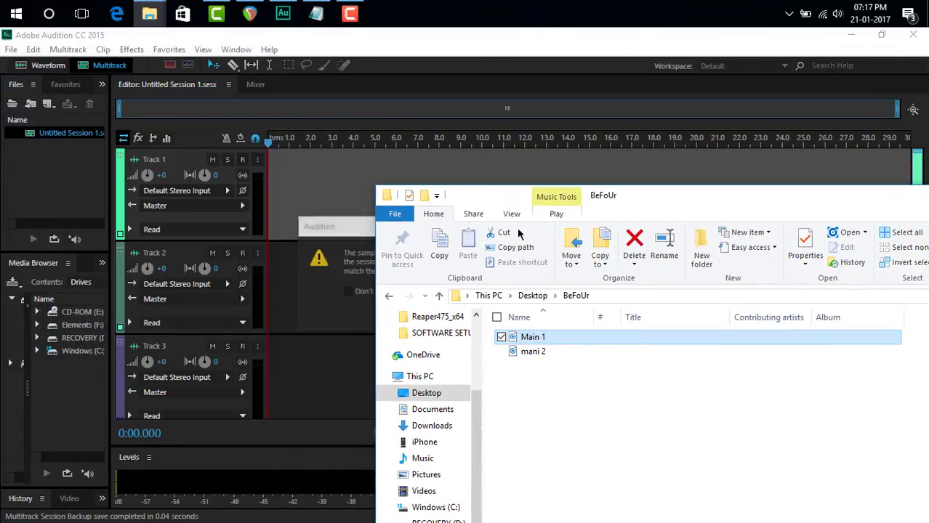
left_click(335, 252)
left_click(538, 316)
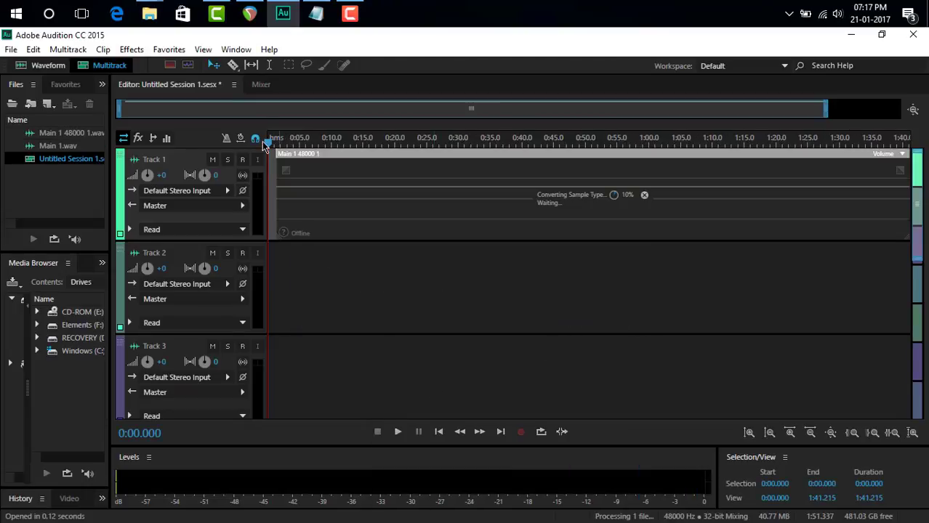
- Insert mani 2 from the BeFoUr folder into Track 2, accepting a copy conformed to the session's sample rate
mouse_move(149, 13)
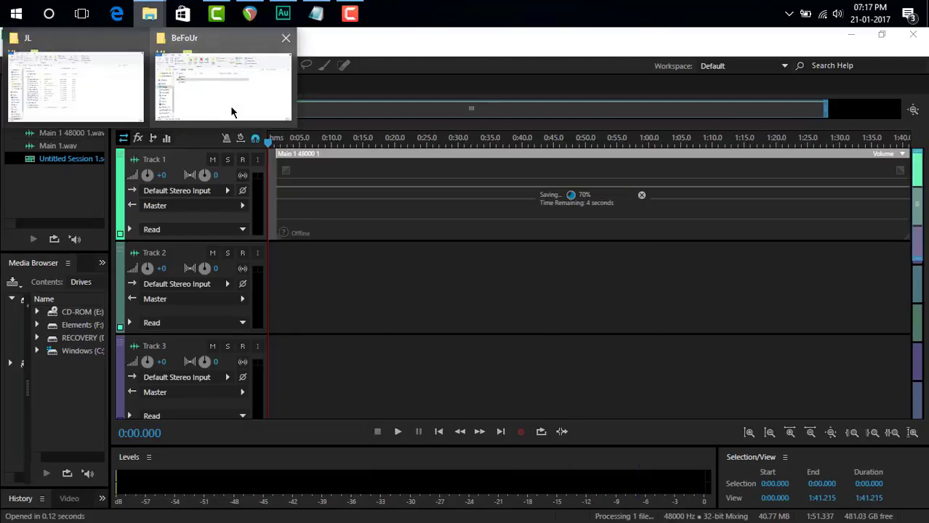
left_click(231, 114)
double_click(578, 371)
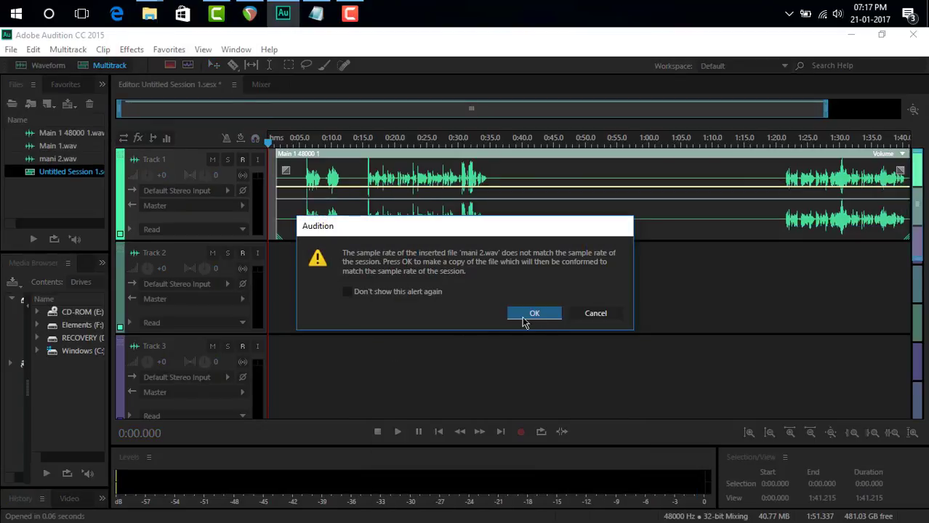
left_click(529, 313)
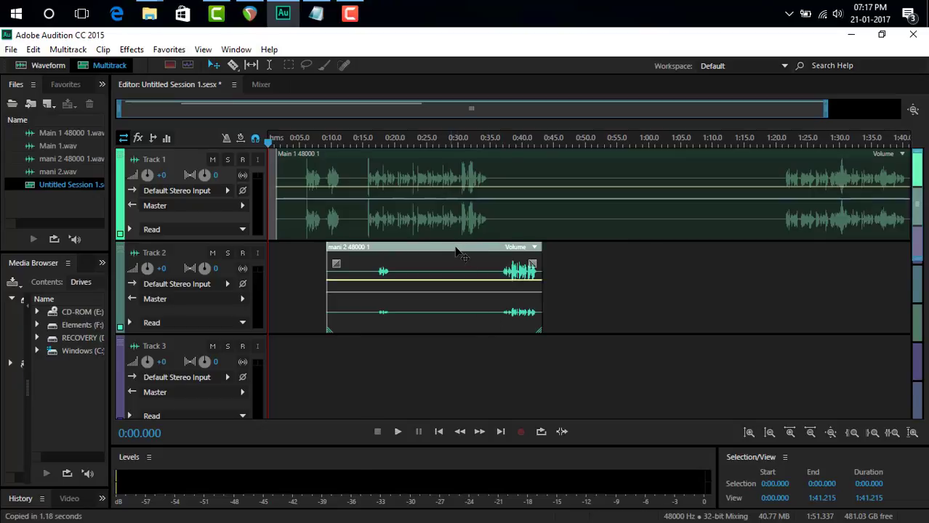
- Move the Track 1 and Track 2 clips to the session start and play roughly the first 10 seconds together
left_click_drag(456, 251, 399, 251)
left_click_drag(307, 155, 299, 156)
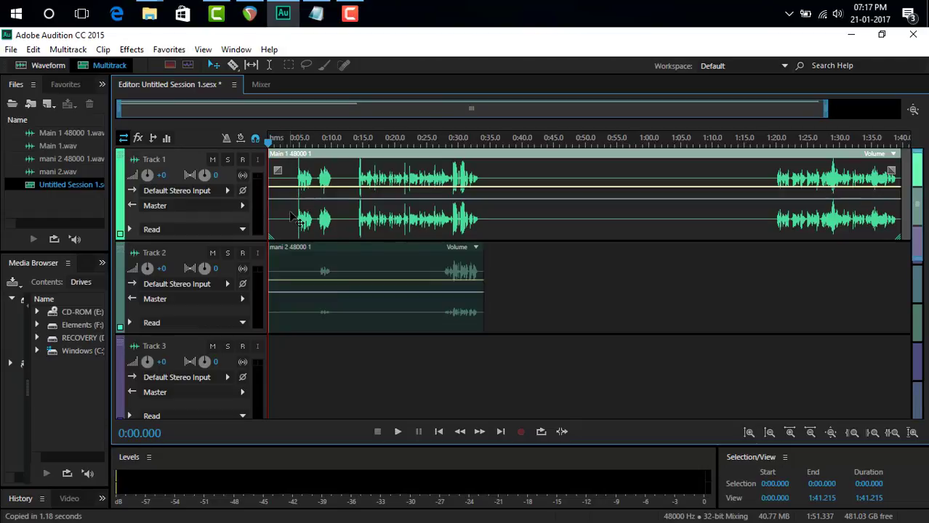
key("space")
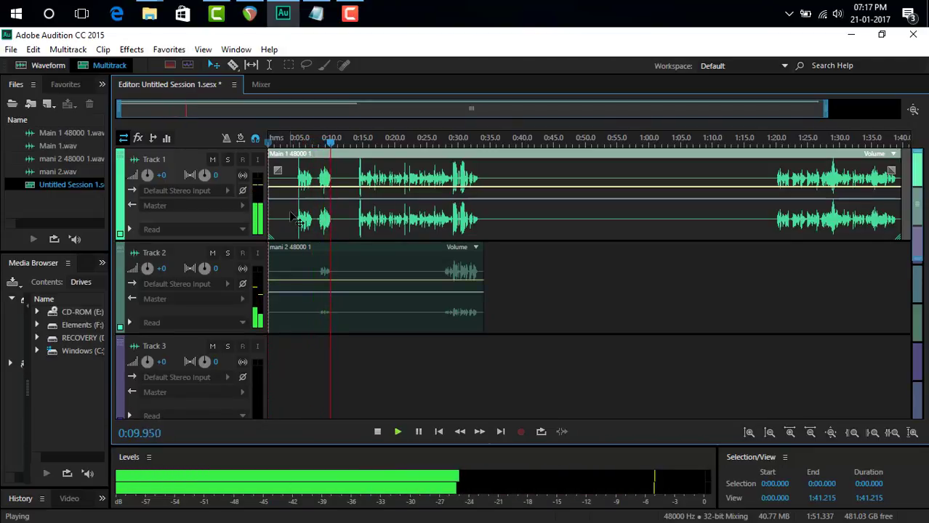
key("space")
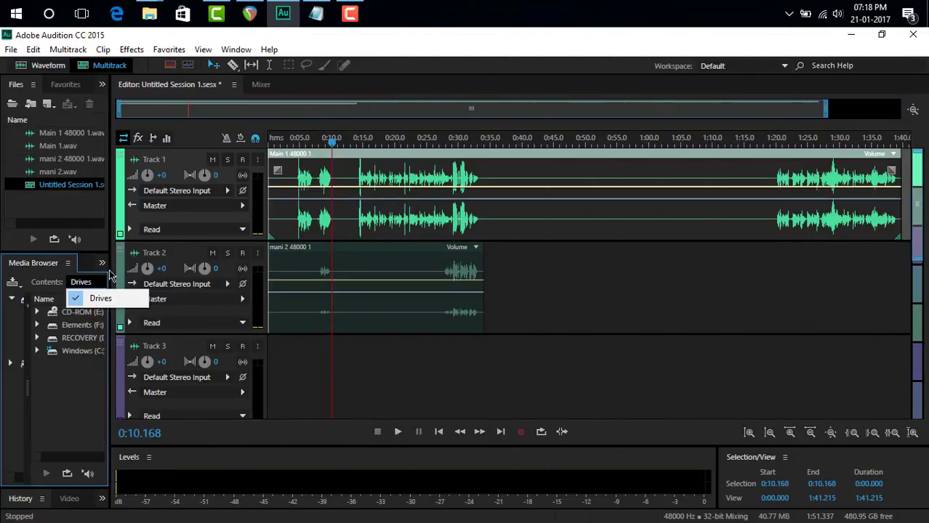
- Show the Effects Rack in place of the Media Browser and widen its area so the effect slots are fully readable
left_click(102, 264)
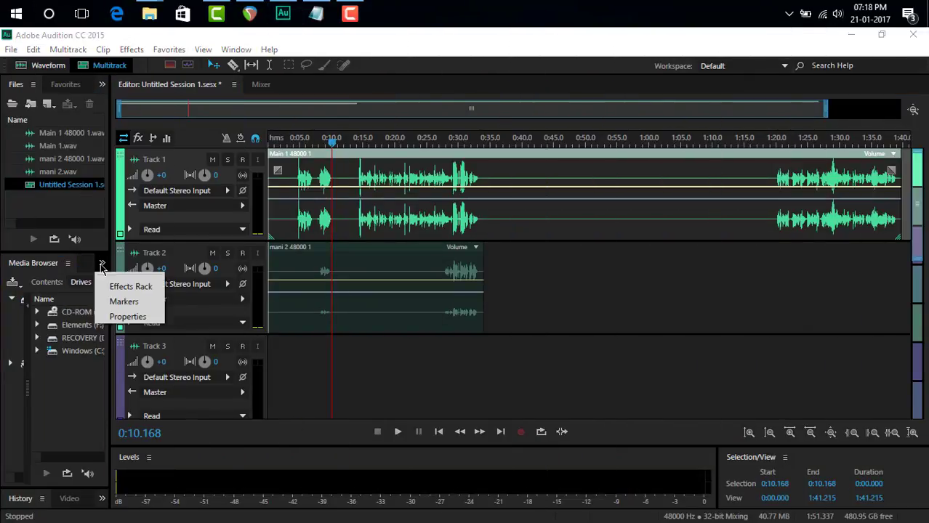
left_click(121, 288)
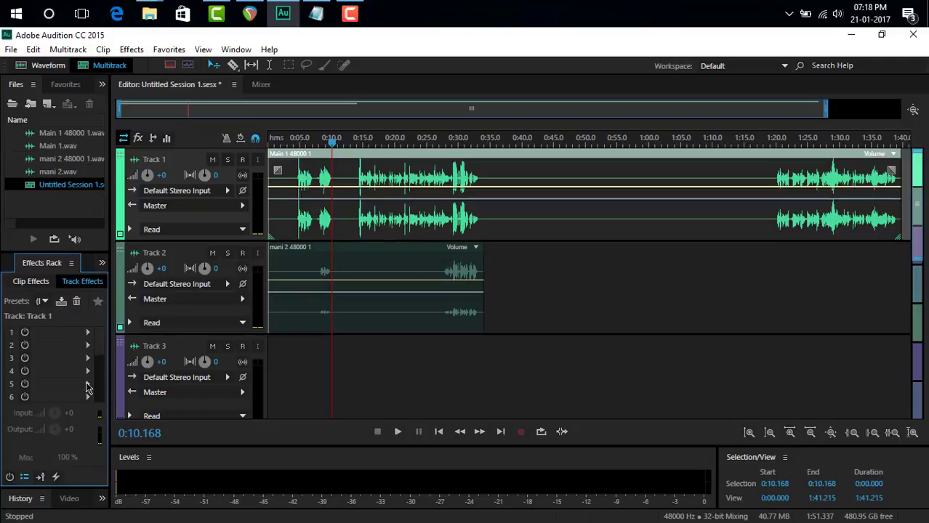
left_click_drag(108, 352, 172, 353)
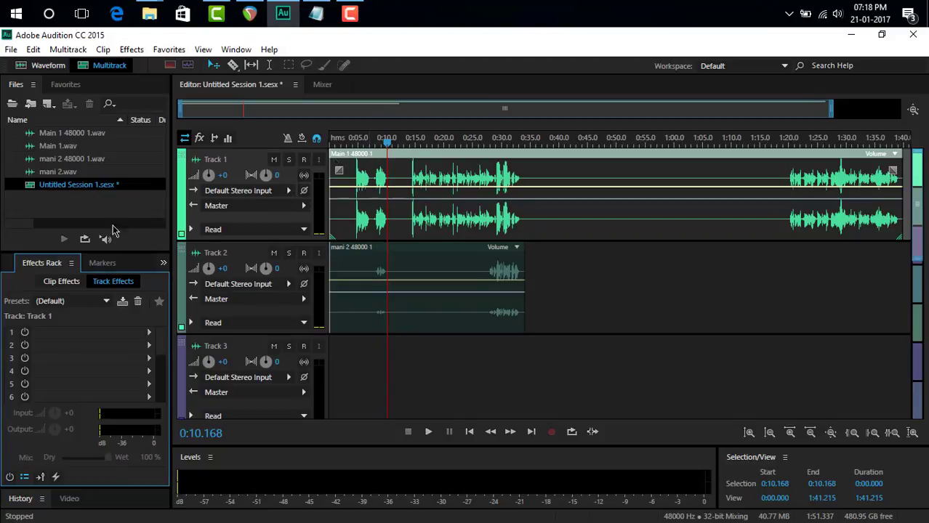
left_click(102, 264)
left_click(163, 262)
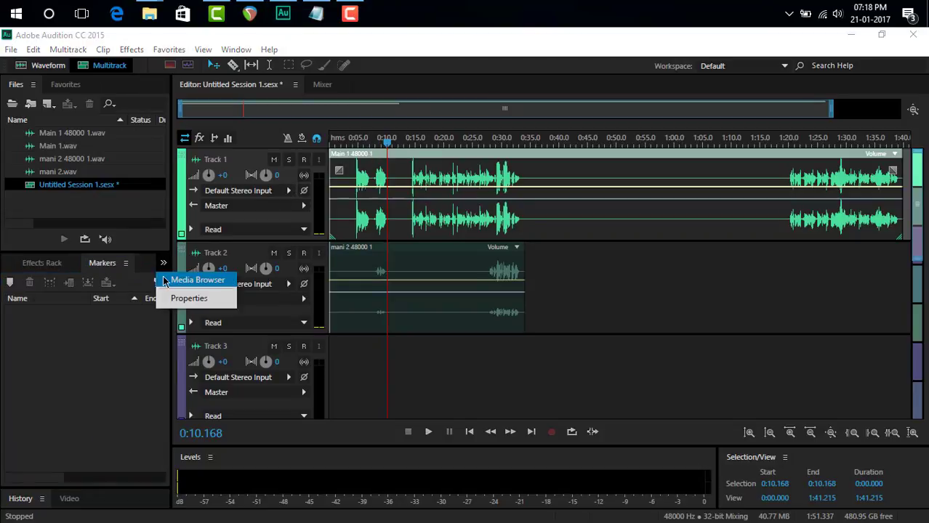
left_click(159, 271)
left_click(56, 266)
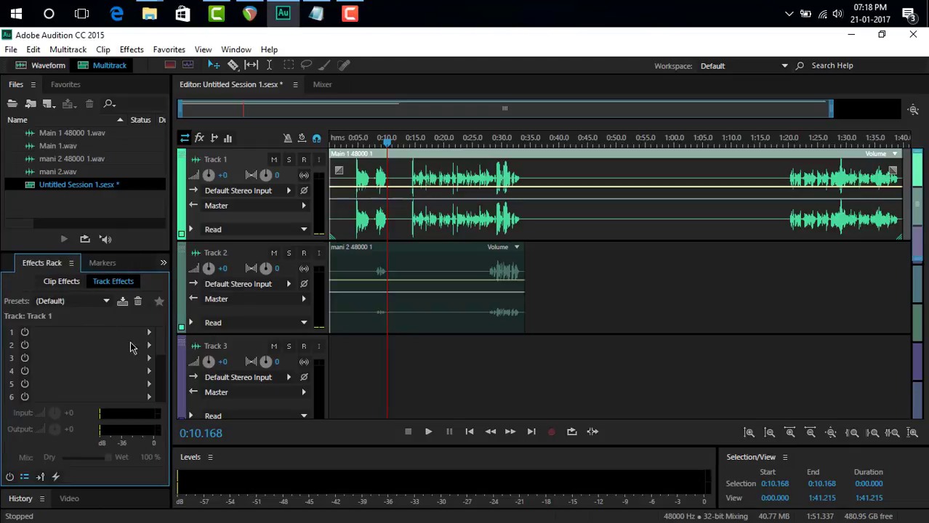
- View the clip-level effects rack for the Main 1 clip and for the mani 2 clip
left_click(64, 283)
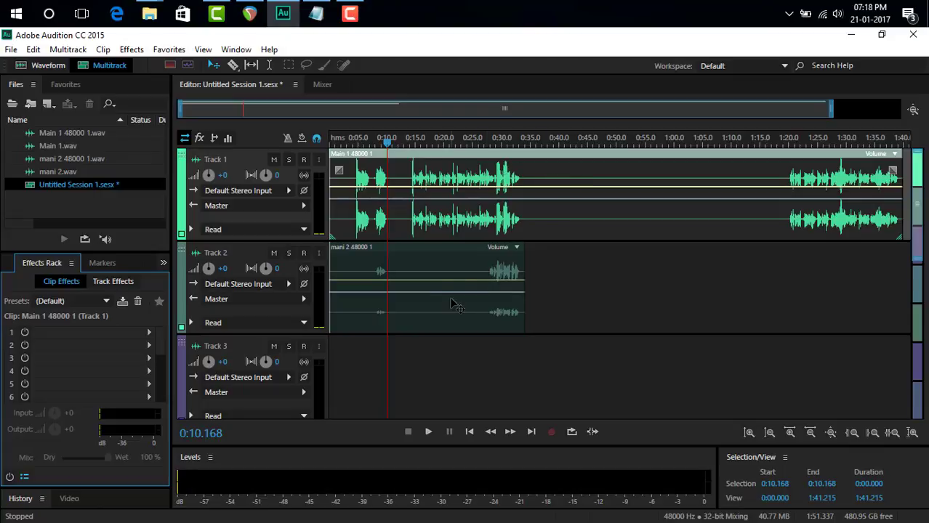
left_click(445, 267)
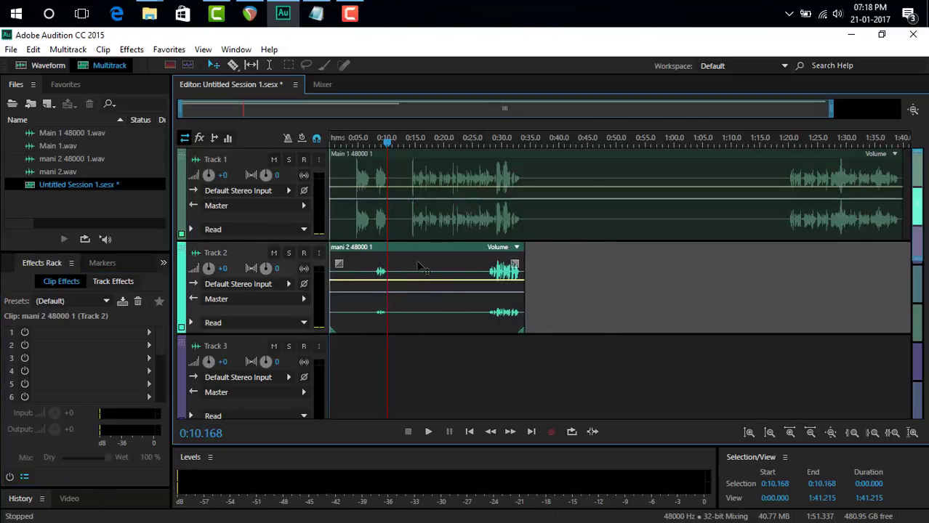
left_click(585, 253)
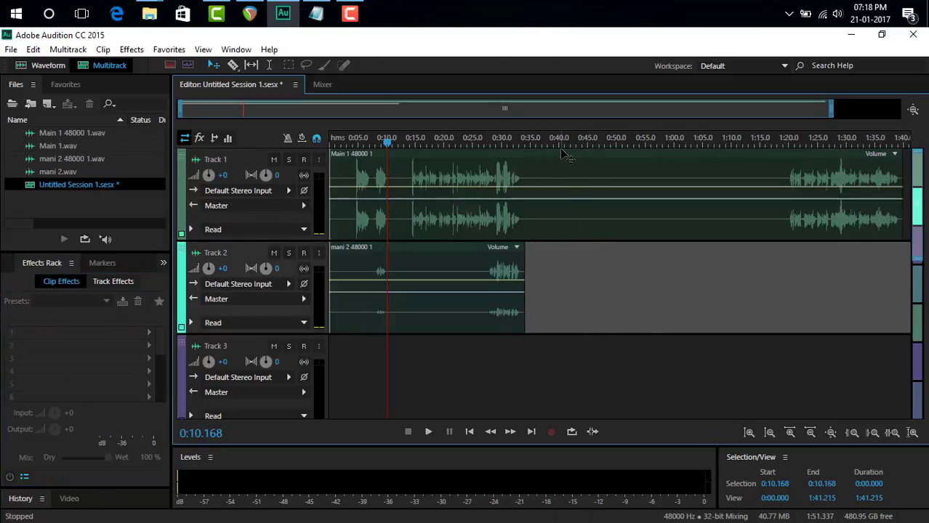
- Move the Main 1 clip onto Track 2 behind the mani 2 clip, view its track effects, and return it to Track 1's start
left_click_drag(559, 155, 790, 275)
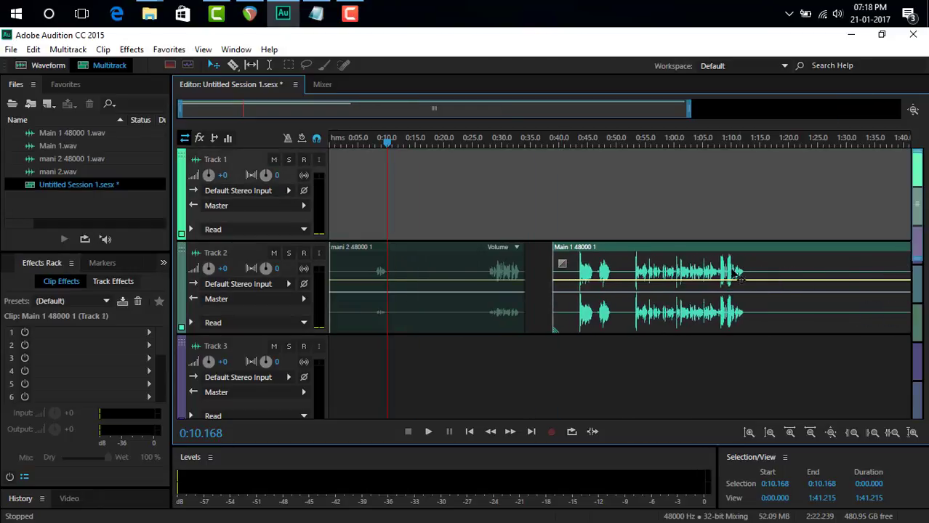
left_click(109, 283)
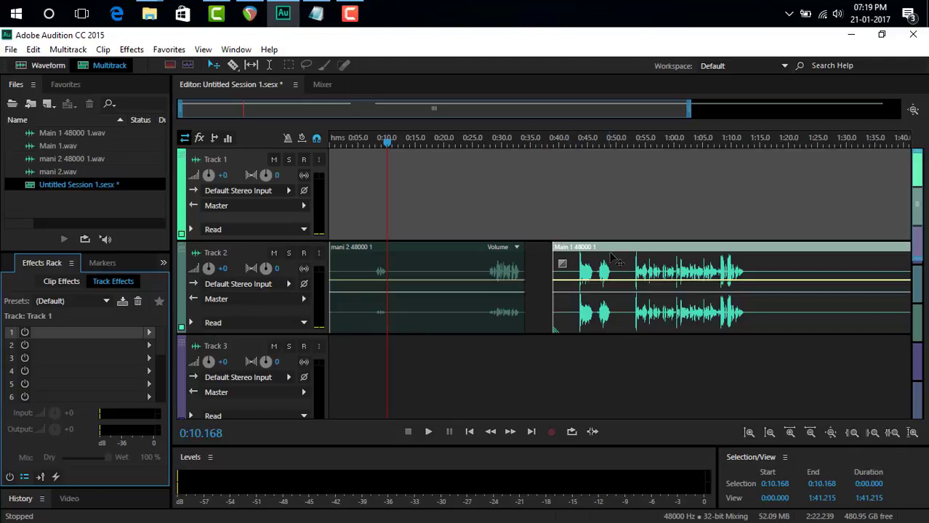
left_click_drag(613, 249, 353, 236)
- Select the Main 1 clip on Track 1 and place the playhead at about 2 seconds
left_click(357, 256)
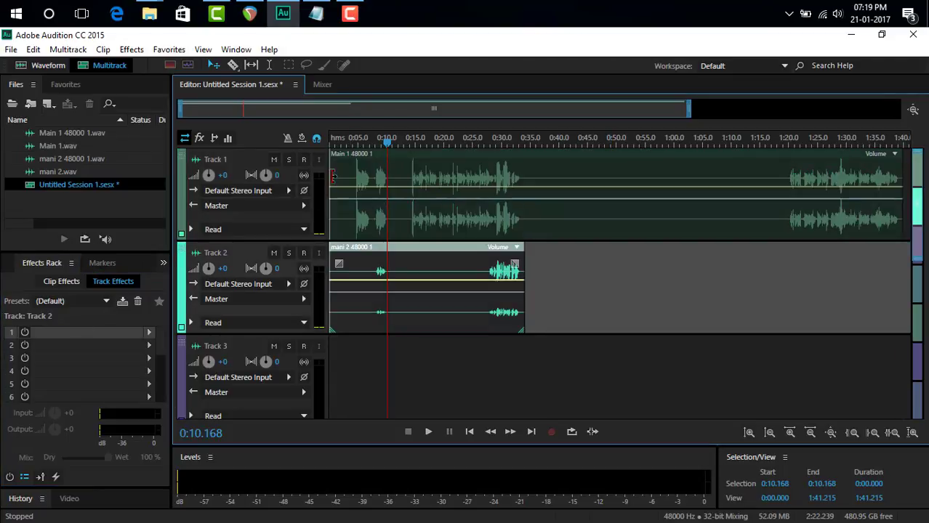
left_click(376, 163)
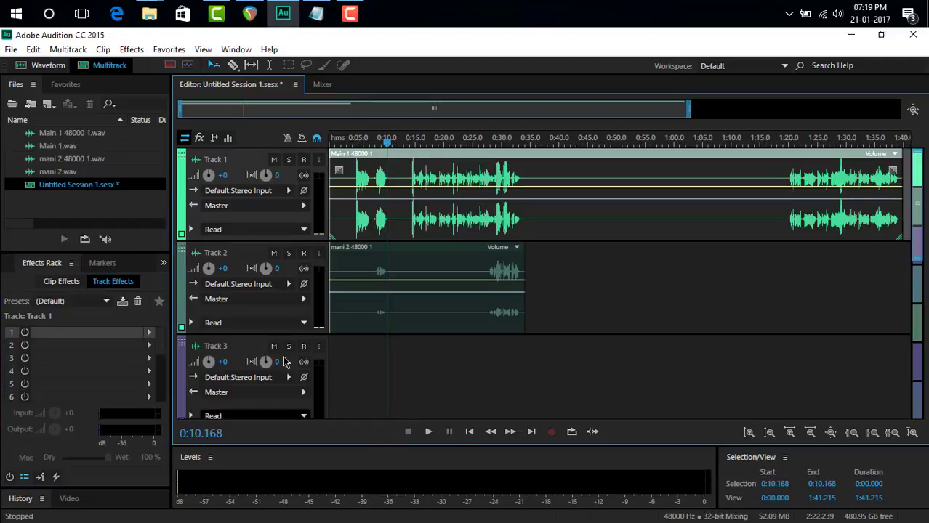
left_click_drag(282, 108, 247, 114)
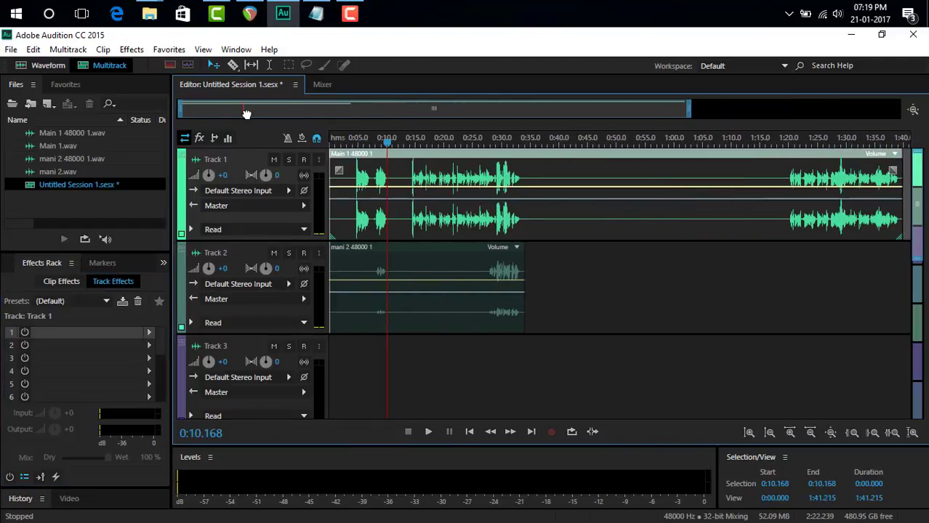
left_click(341, 143)
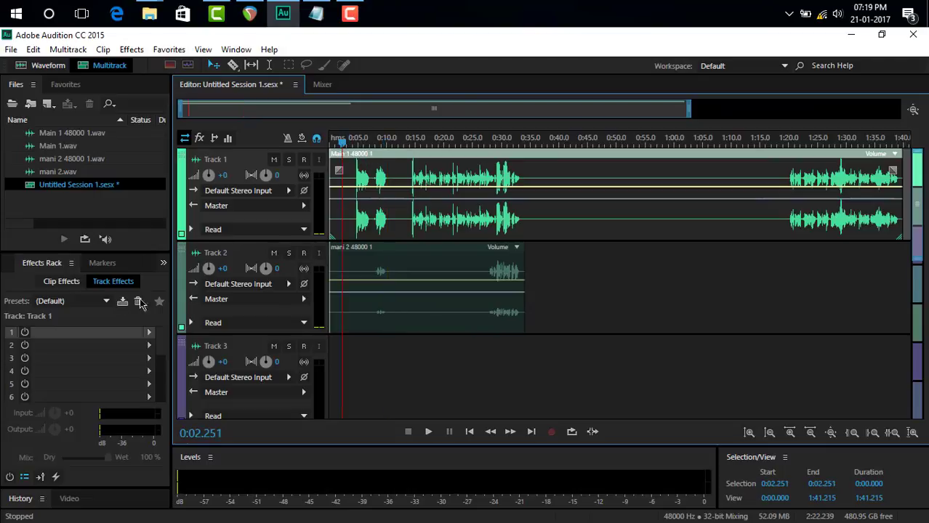
- Add a Hard Limiter to slot 1 of Track 1's track effects
left_click(107, 284)
left_click(149, 332)
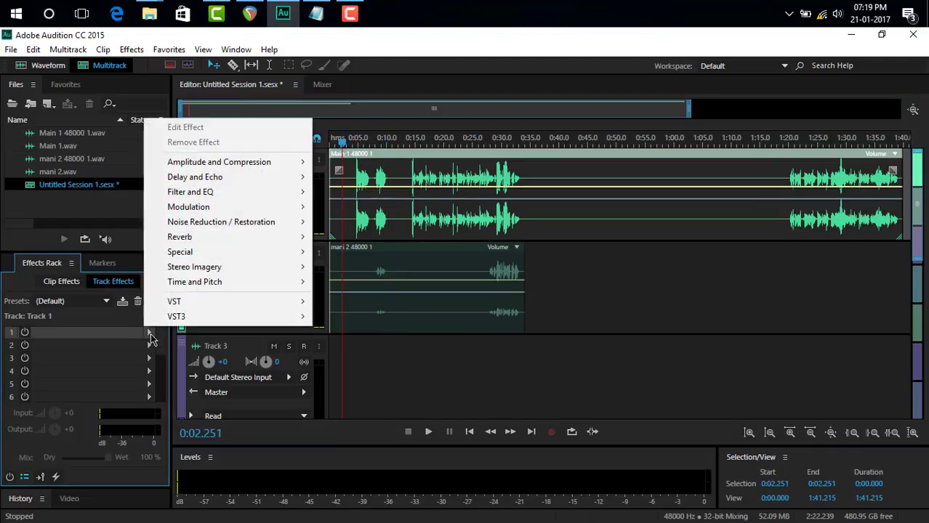
mouse_move(211, 168)
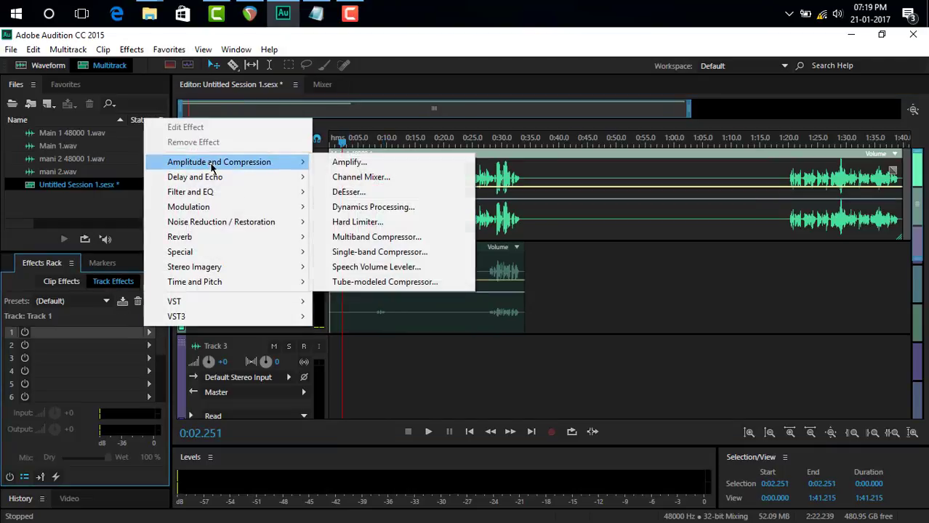
left_click(357, 222)
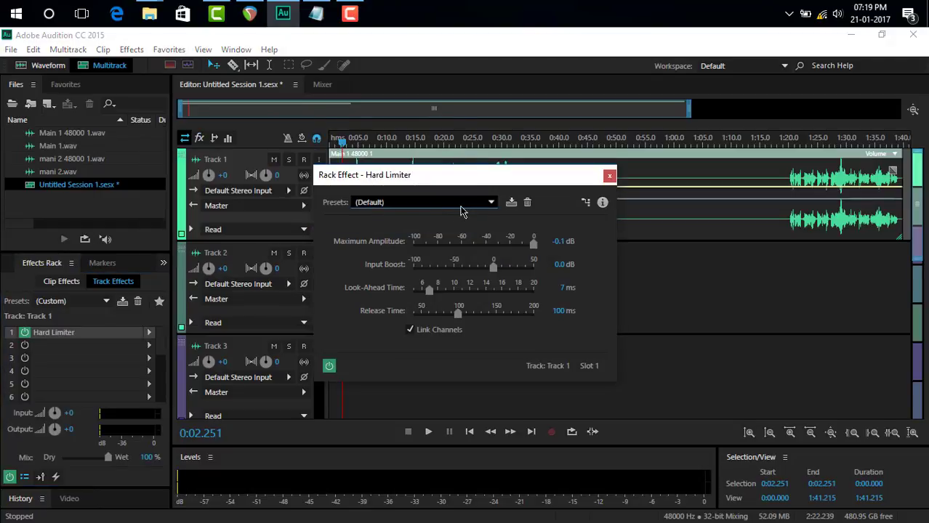
- Look through the Hard Limiter presets, set Input Boost to 2.2 dB, and close the effect window
left_click(490, 204)
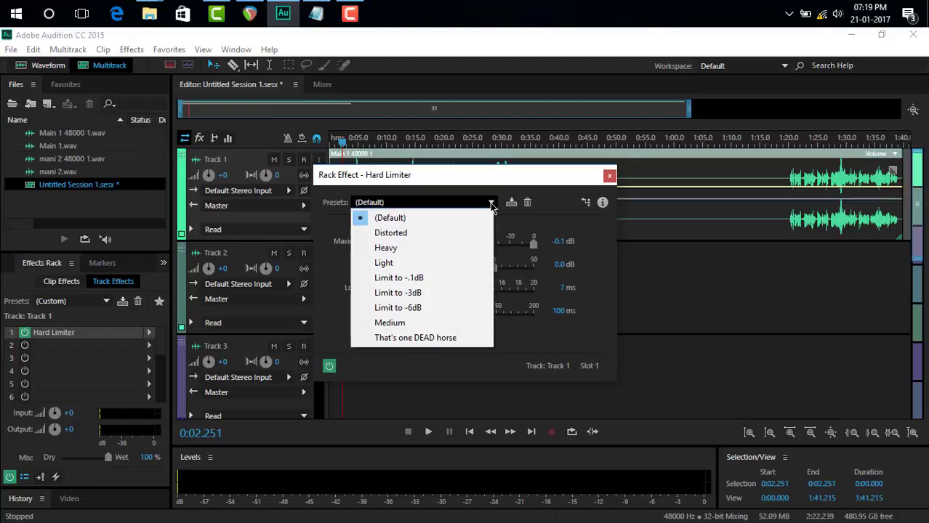
left_click(492, 206)
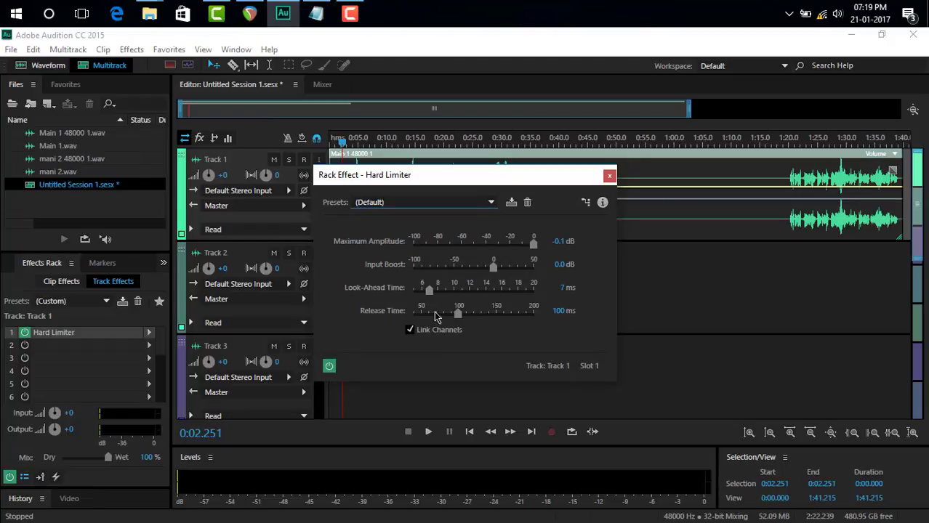
left_click(450, 208)
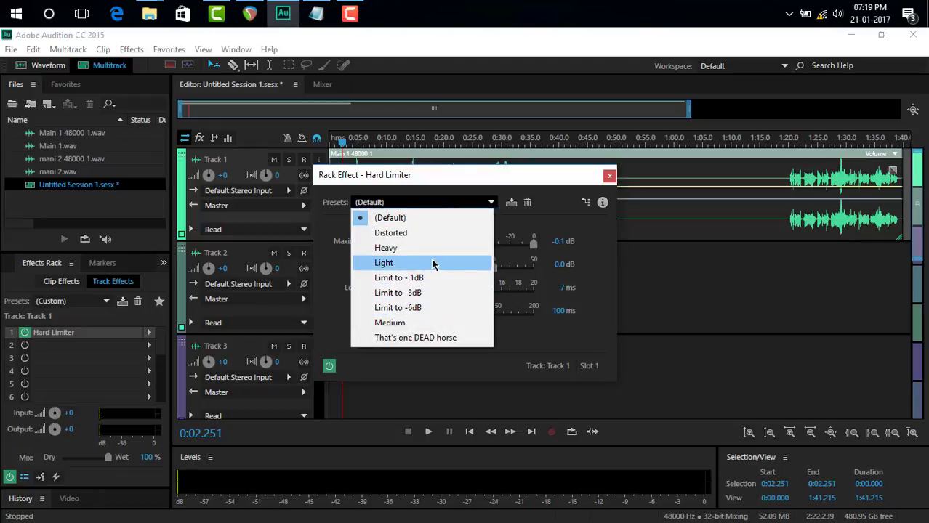
left_click(449, 203)
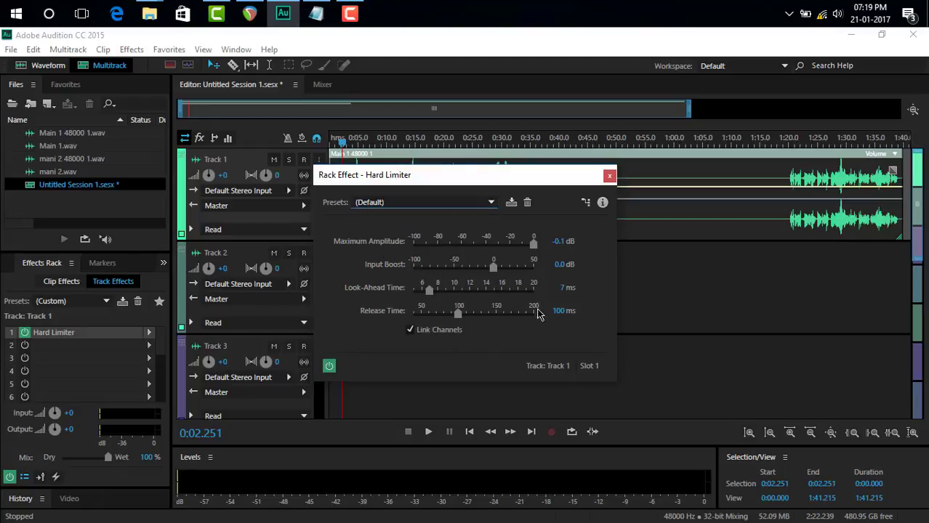
left_click(561, 265)
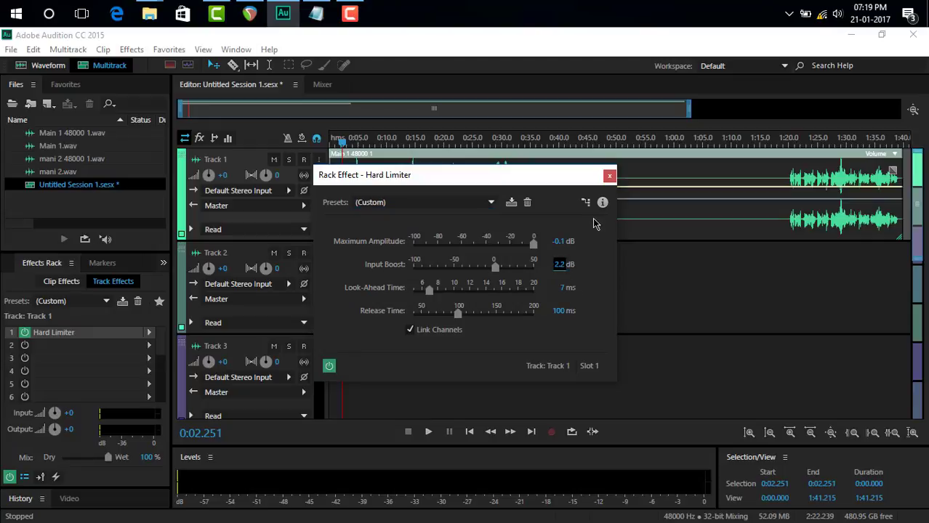
left_click(609, 175)
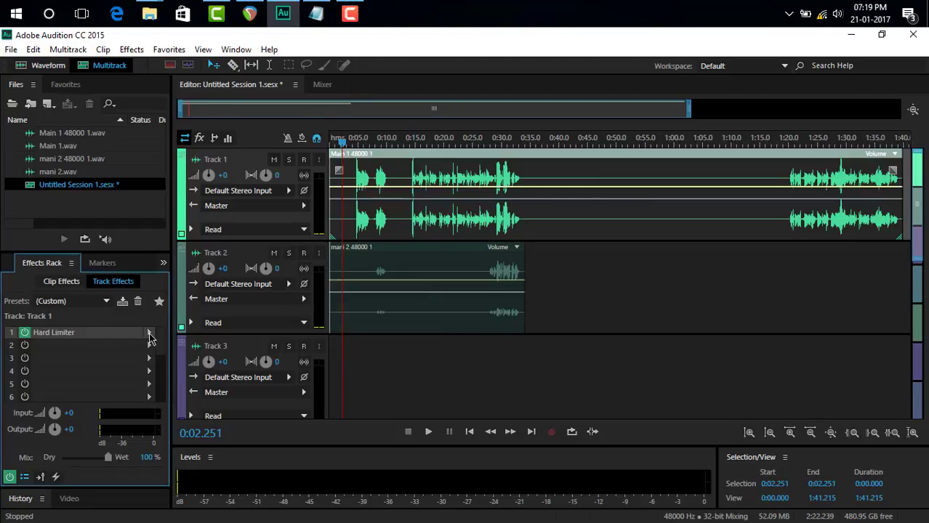
- Replace the Hard Limiter in slot 1 with a Multiband Compressor, look through its presets, and close its window
left_click(148, 345)
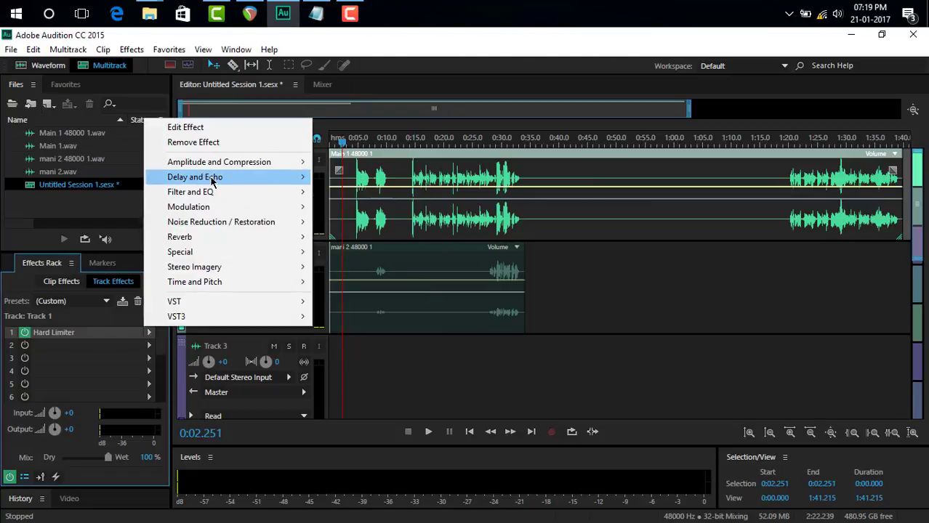
mouse_move(226, 161)
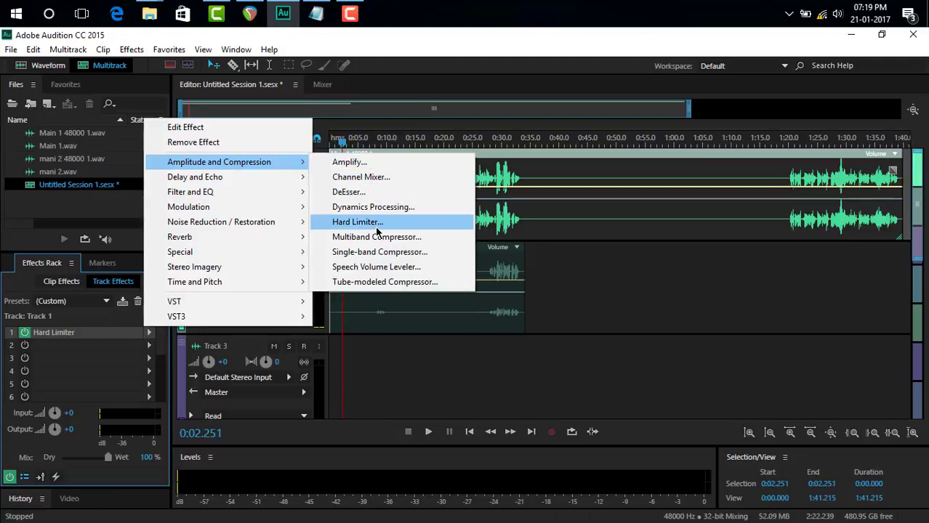
left_click(377, 237)
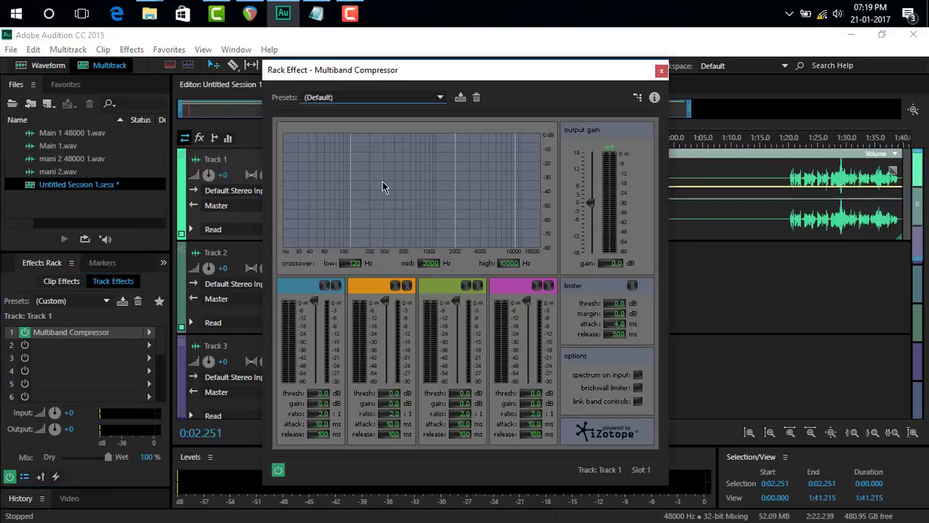
left_click(399, 101)
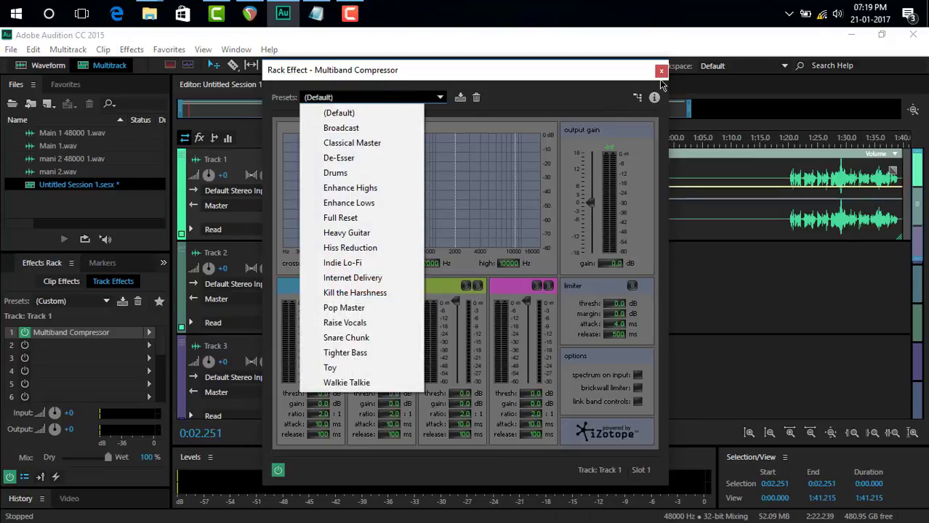
left_click(661, 70)
left_click(149, 332)
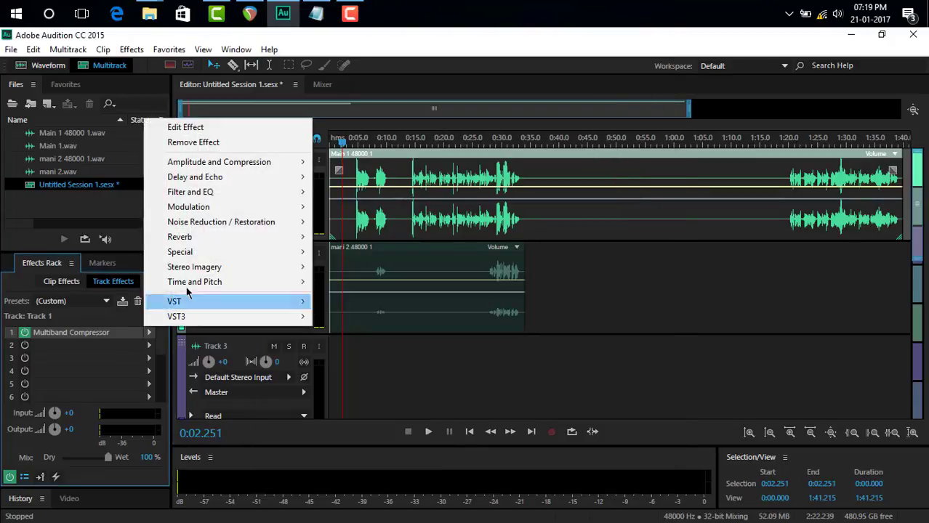
left_click(109, 335)
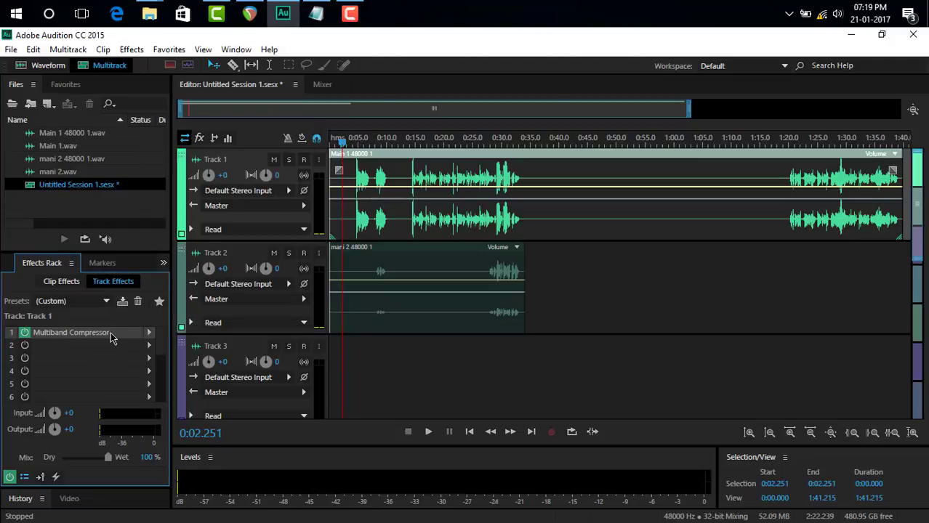
left_click(150, 334)
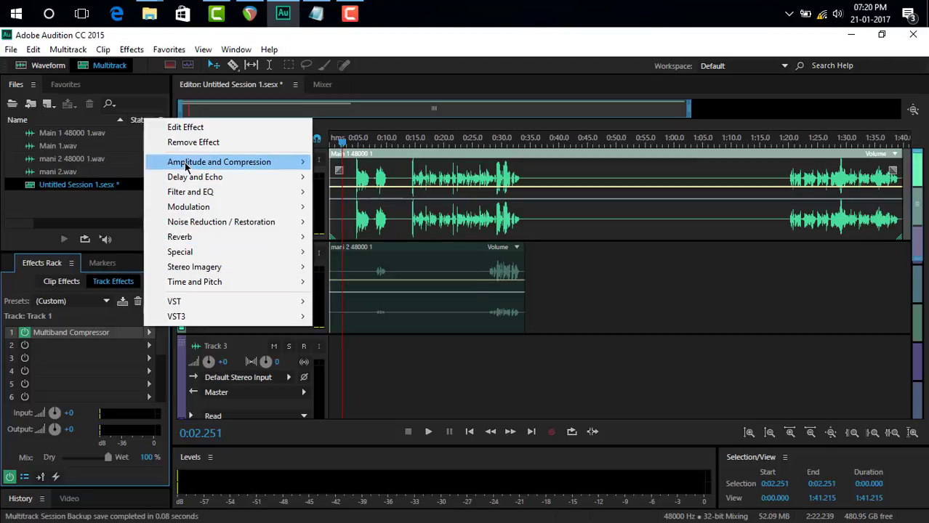
left_click(133, 53)
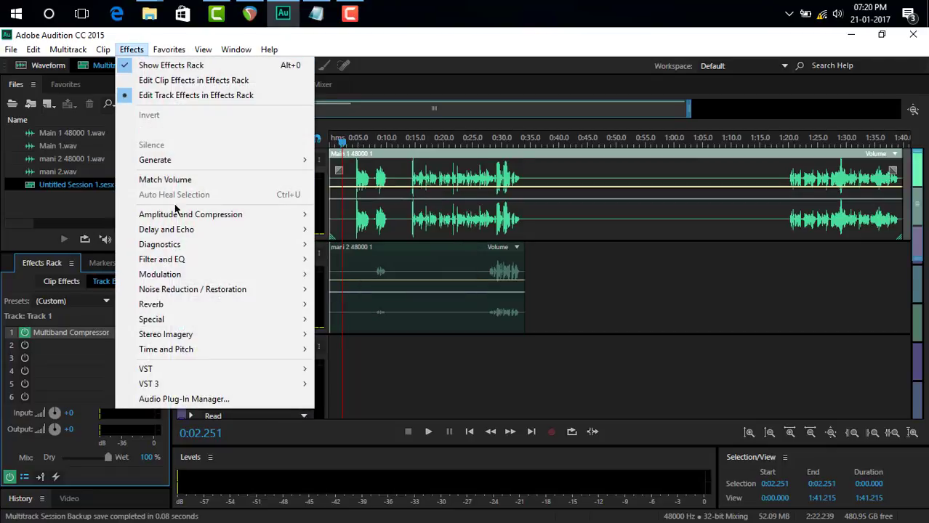
left_click(70, 338)
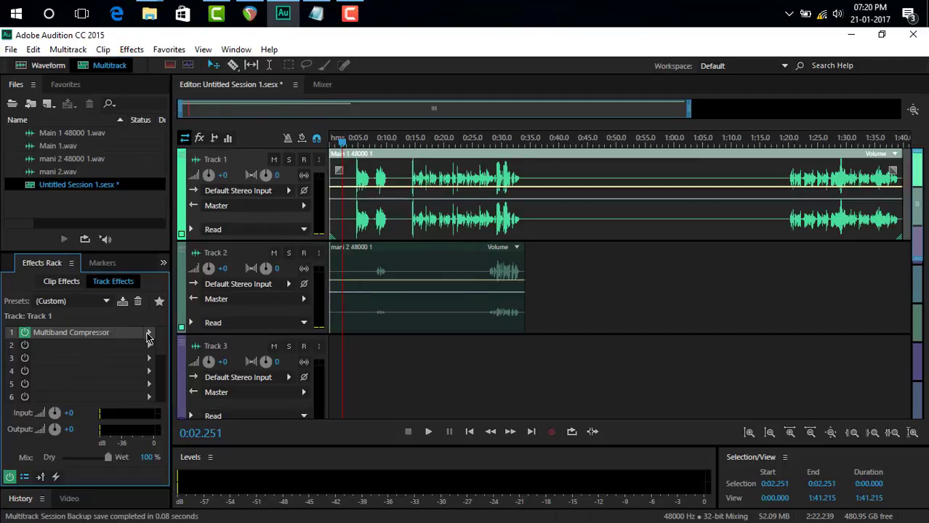
- Replace Track 1's slot 1 effect with Delay, move its window clear of the clips' beginning, and start playback
left_click(148, 335)
mouse_move(241, 180)
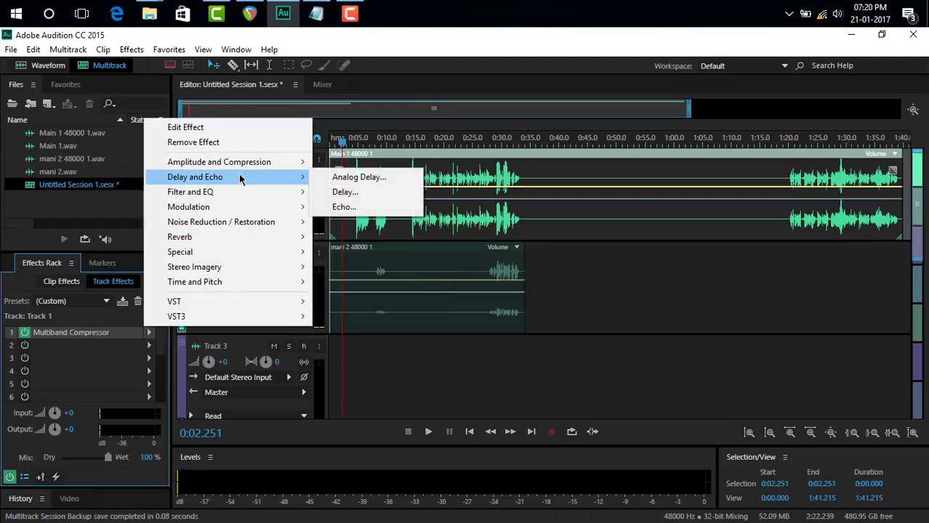
left_click(368, 192)
left_click_drag(425, 128, 640, 167)
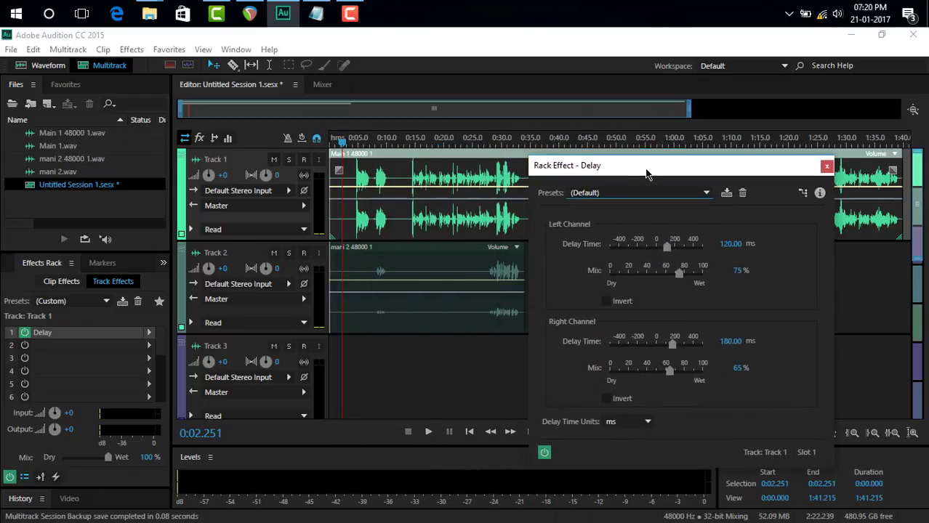
key("space")
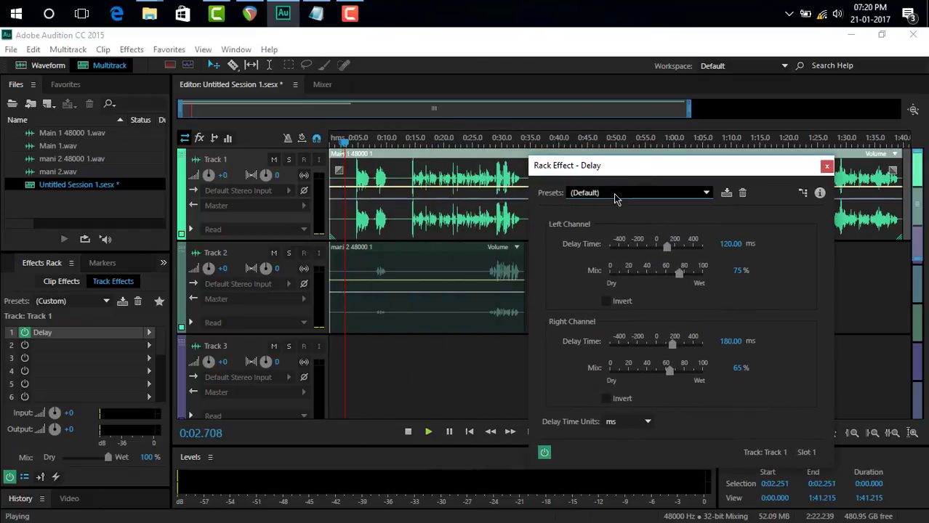
- Restart playback before the first vocal phrase and apply the 100ms Delay on Left preset to Track 1's Delay
key("space")
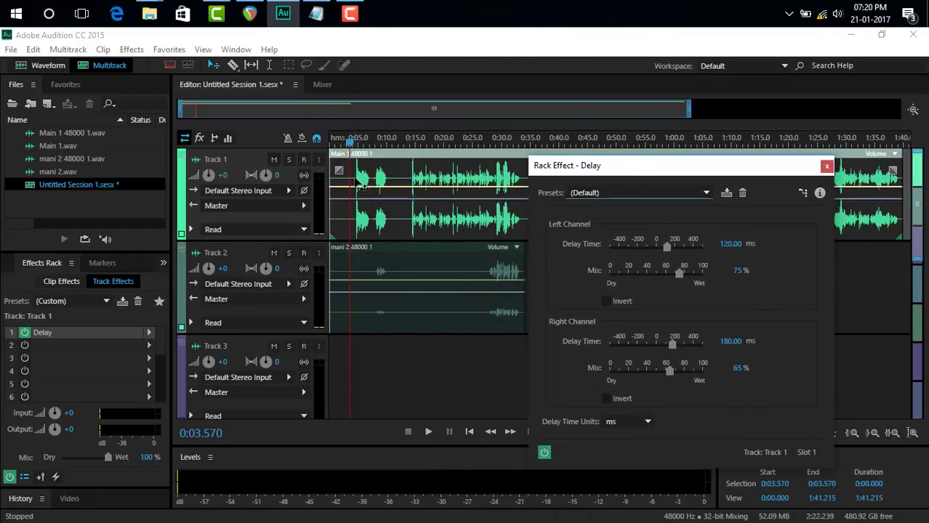
key("space")
left_click(622, 194)
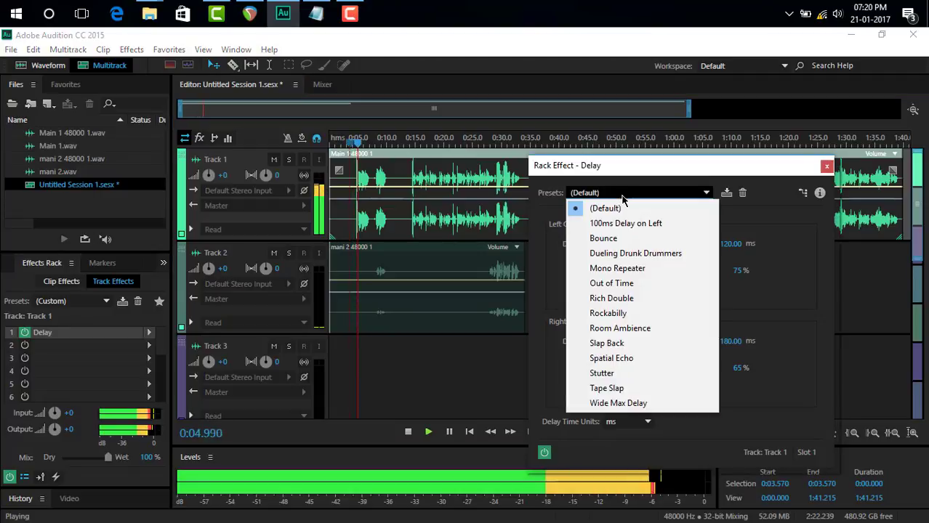
key("Down")
key("Return")
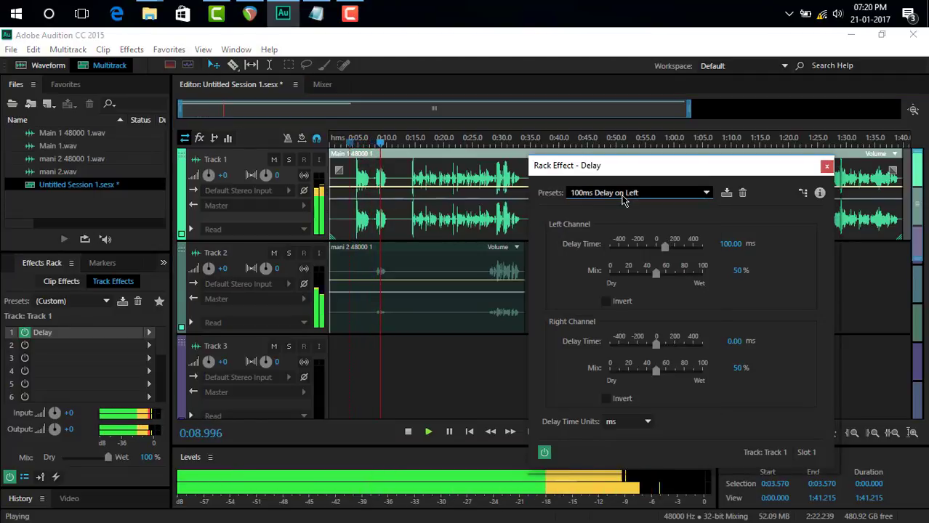
- Switch the Delay effect off and back on during playback to compare Track 1's sound with and without it
left_click(418, 200)
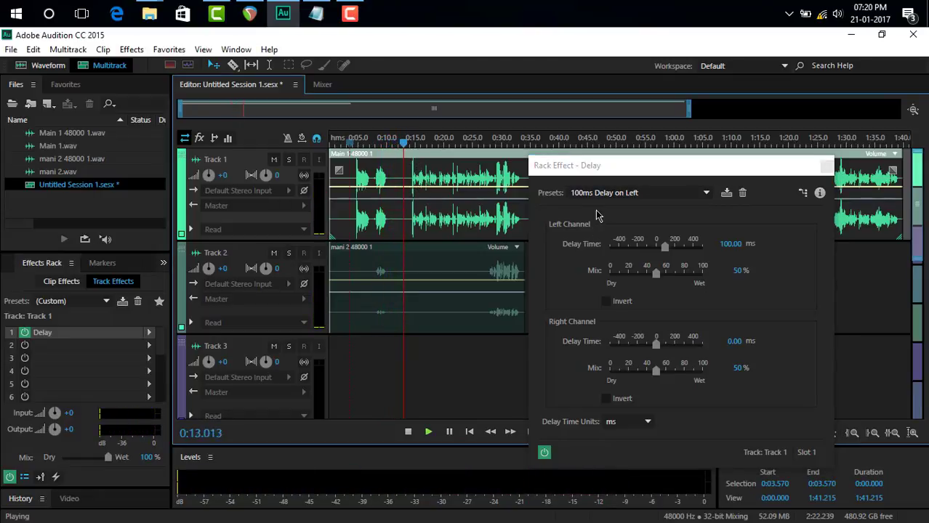
left_click(544, 452)
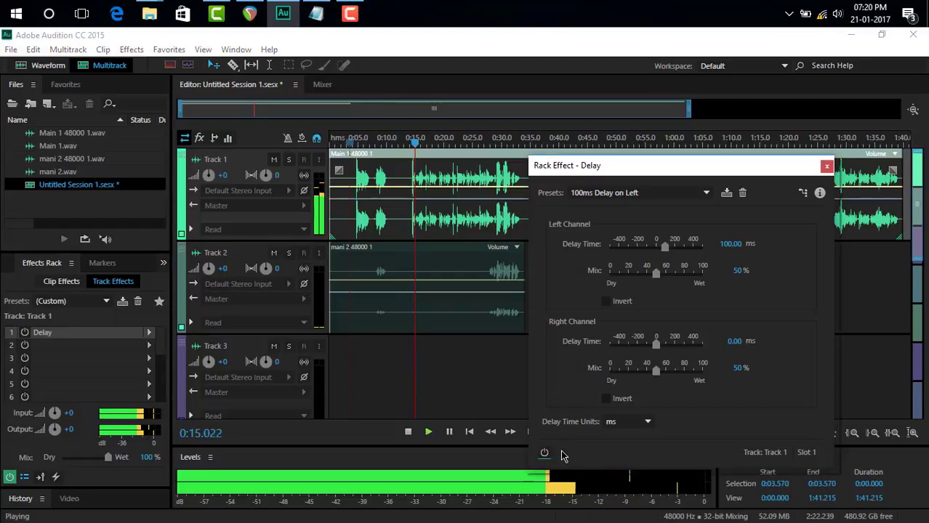
left_click(544, 453)
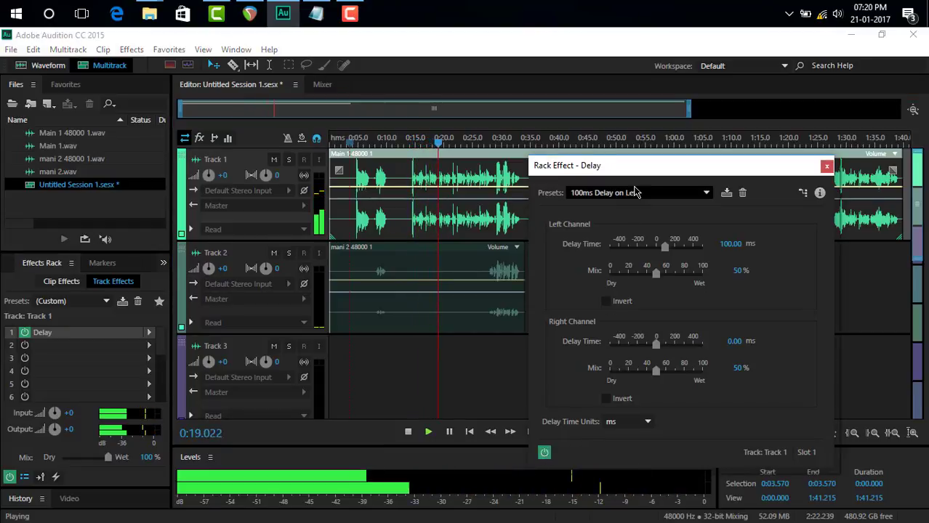
- Try the Bounce and Dueling Drunk Drummers presets on the Delay and close its window
scroll(640, 197, "down", 1)
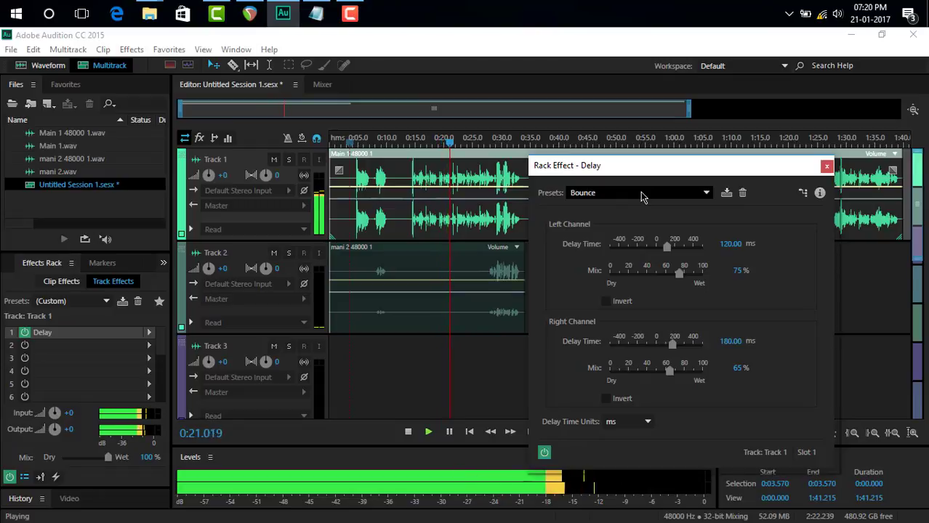
scroll(641, 196, "down", 1)
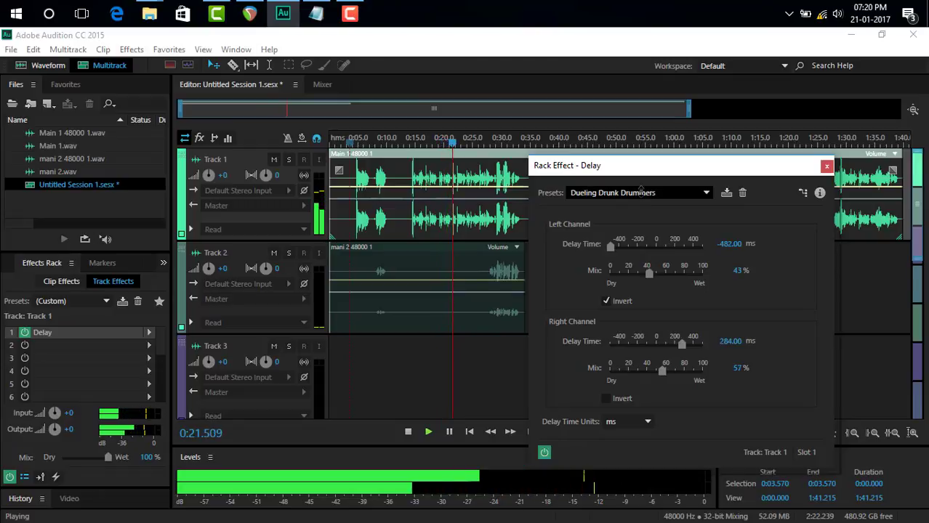
left_click(826, 166)
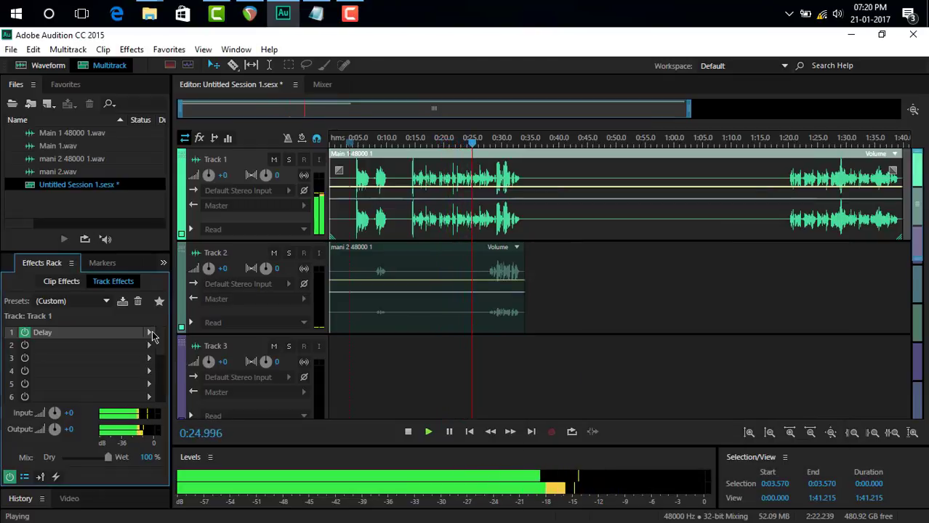
- Replace the Delay in Track 1's slot 1 with a Convolution Reverb, look through its presets, and close its window
left_click(149, 332)
mouse_move(218, 237)
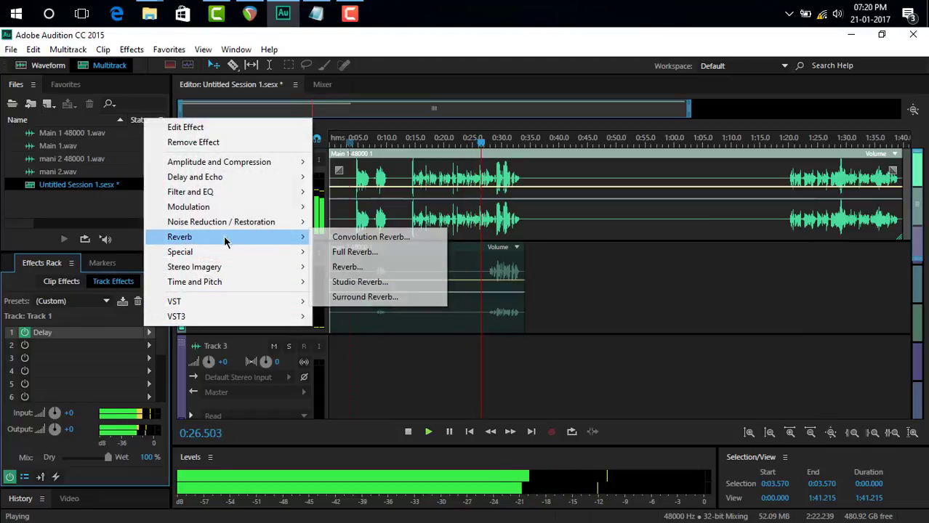
left_click(346, 239)
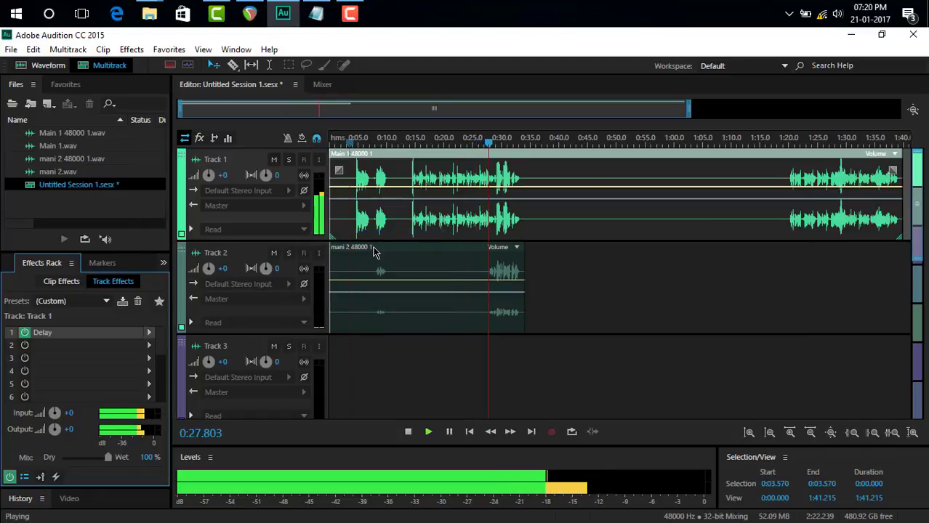
left_click_drag(485, 143, 703, 150)
left_click(702, 157)
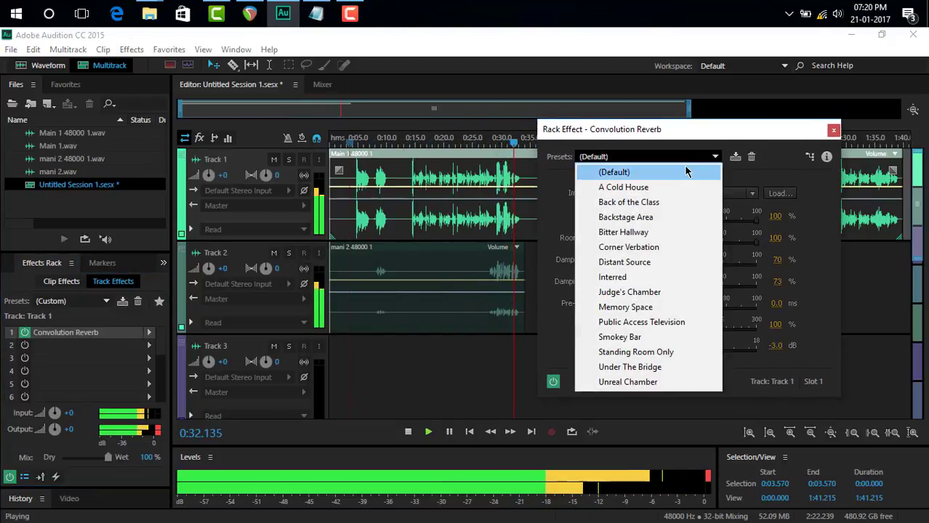
key("Escape")
left_click(832, 130)
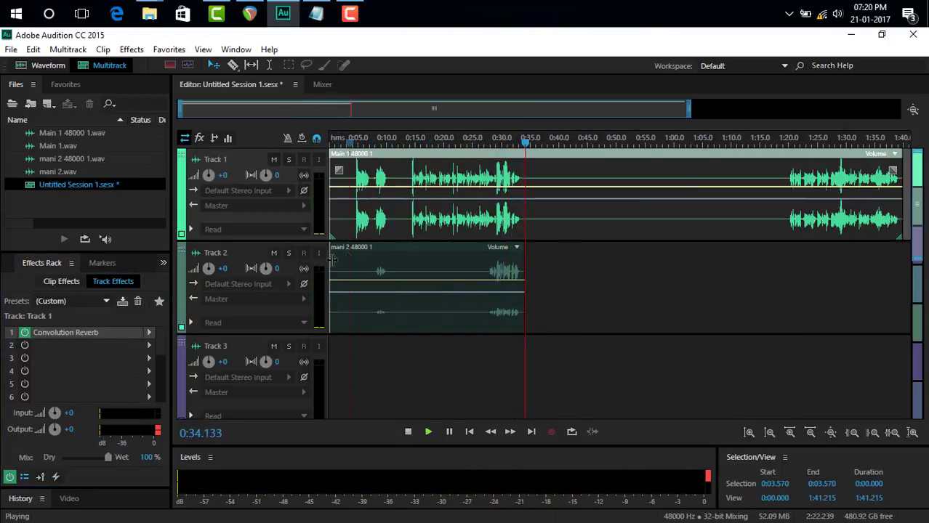
- Stop playback and move the playhead to 0:14.577, at the start of Track 1's longer vocal passage
key("space")
left_click(402, 187)
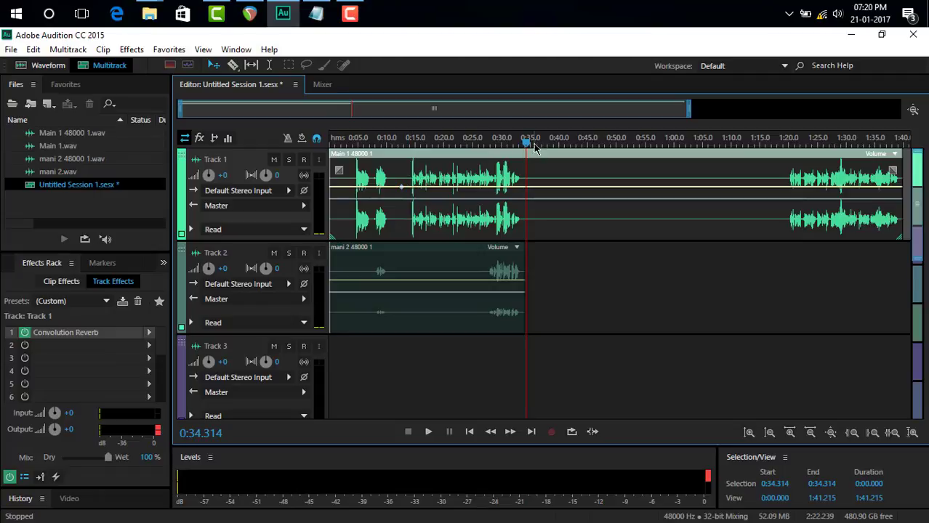
left_click(413, 154)
key("space")
key("space")
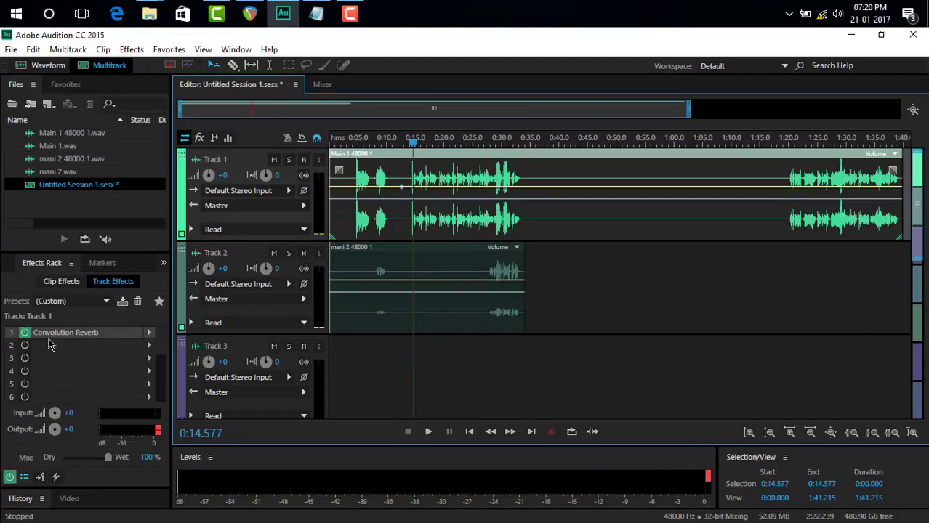
- Add a Chorus to slot 2 of Track 1's track effects and close its window
left_click(150, 347)
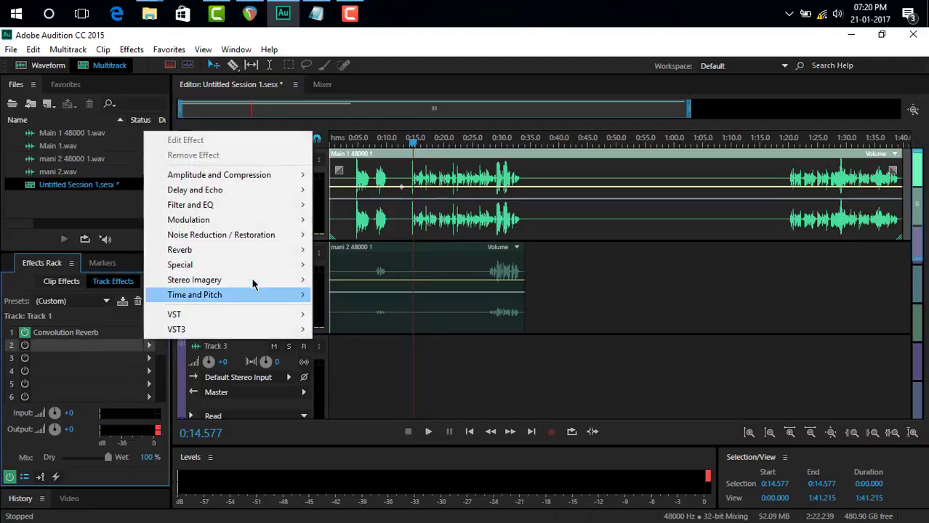
mouse_move(280, 268)
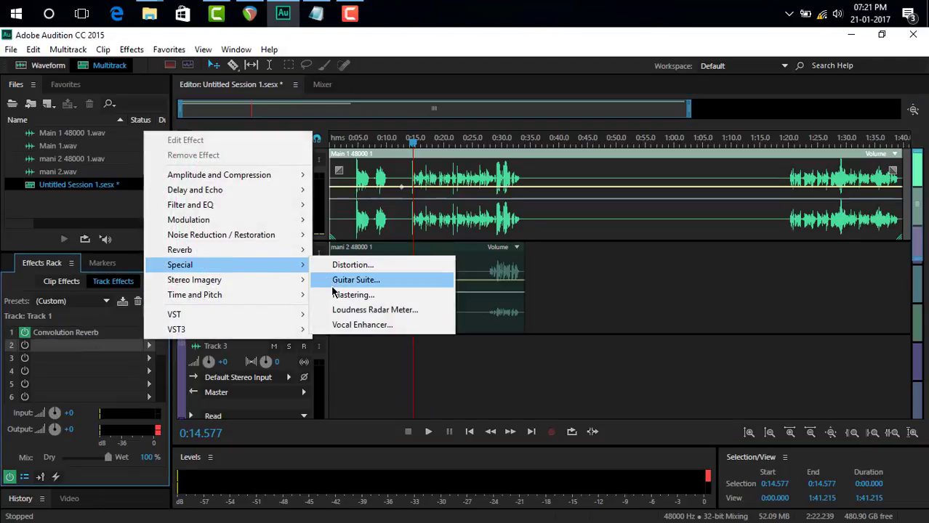
mouse_move(234, 221)
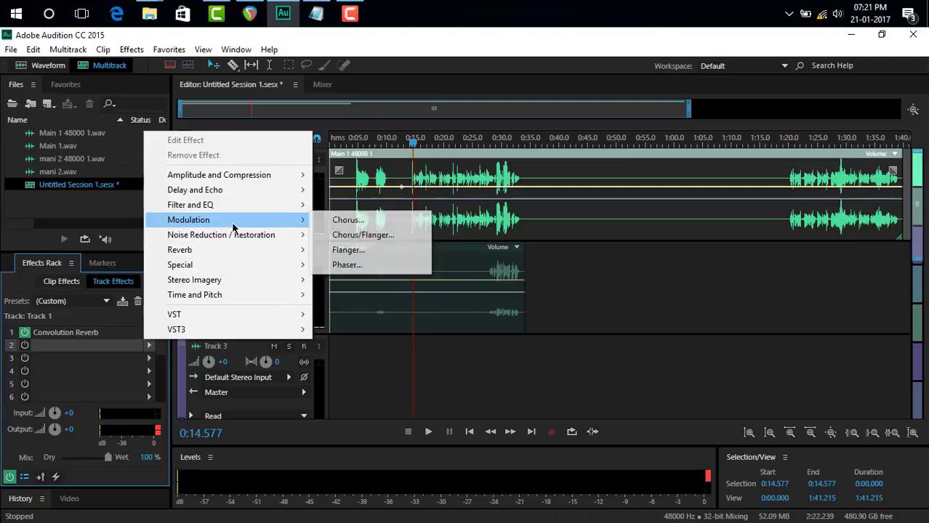
left_click(342, 220)
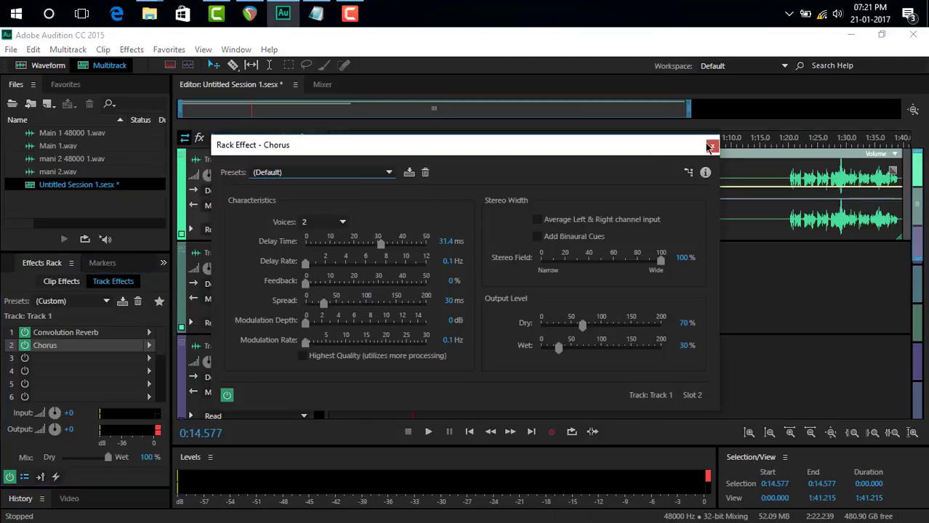
left_click(710, 147)
- Replace Track 1's slot 2 effect with Analog Delay, move its window clear of the vocal passage, and start playback
left_click(149, 356)
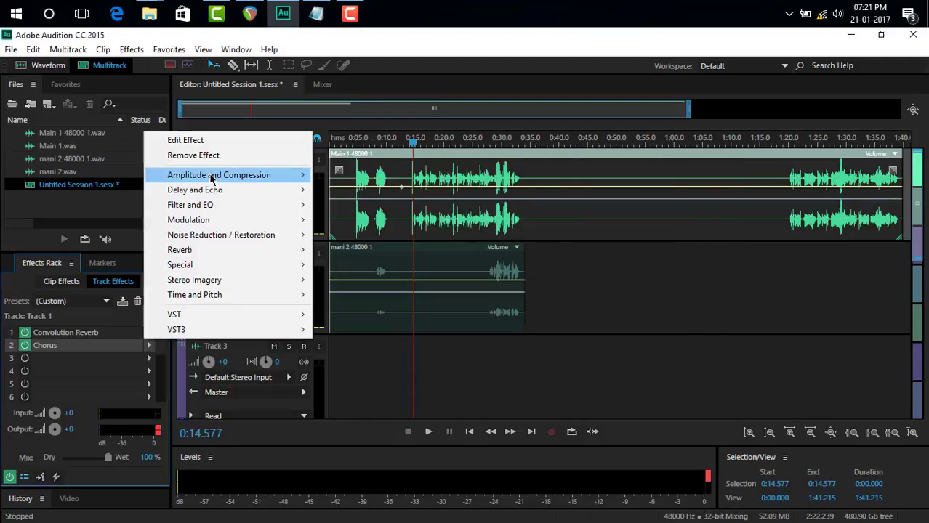
left_click(326, 192)
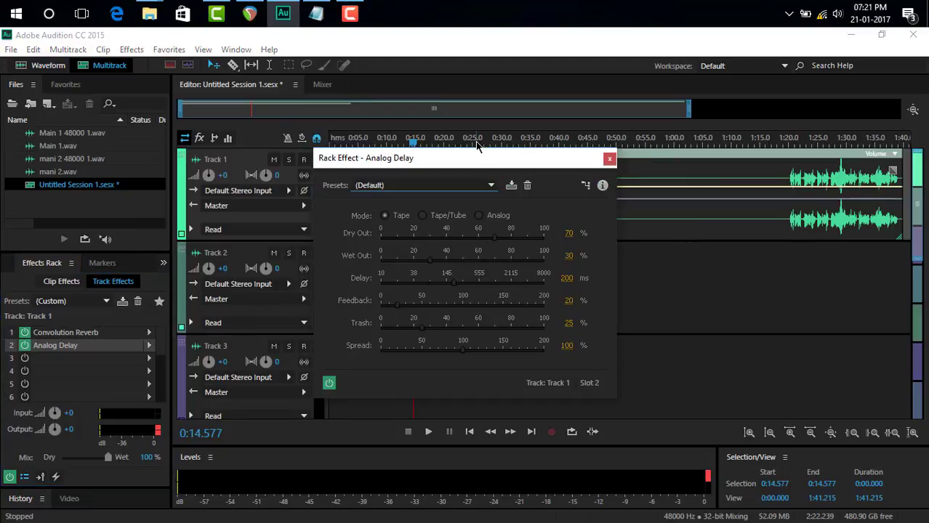
left_click_drag(478, 166, 682, 234)
key("space")
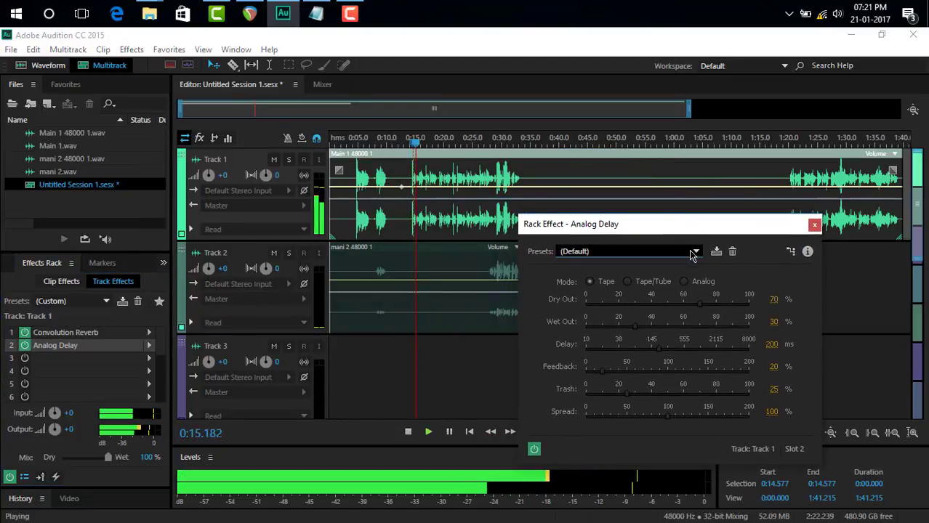
- Try the Analog Delay presets 50's Slapback, Call of Kaifu and Canyon Echoes during playback, ending on Crazy Train
left_click(691, 252)
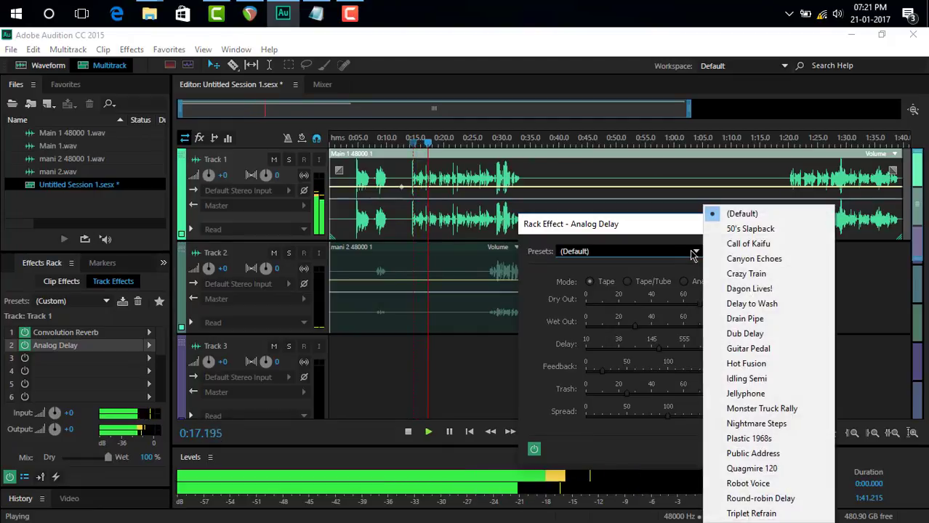
left_click(727, 228)
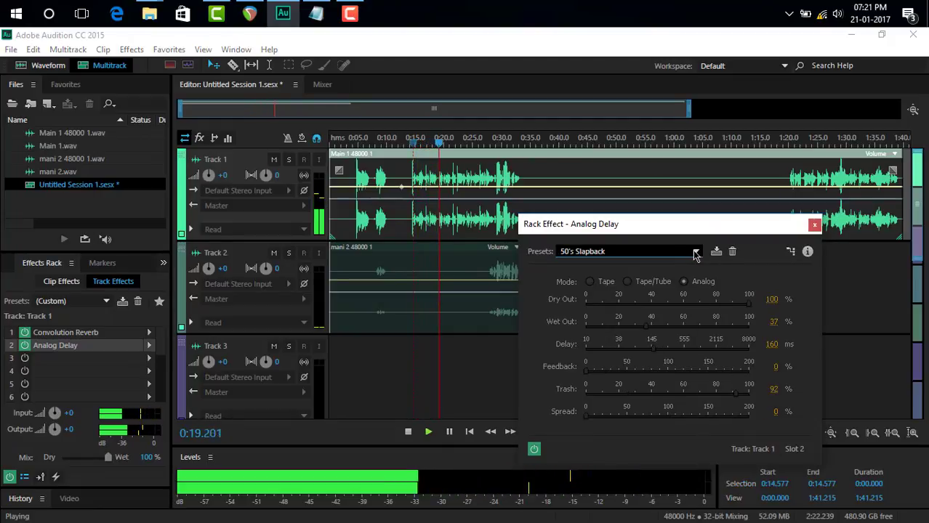
scroll(694, 251, "down", 1)
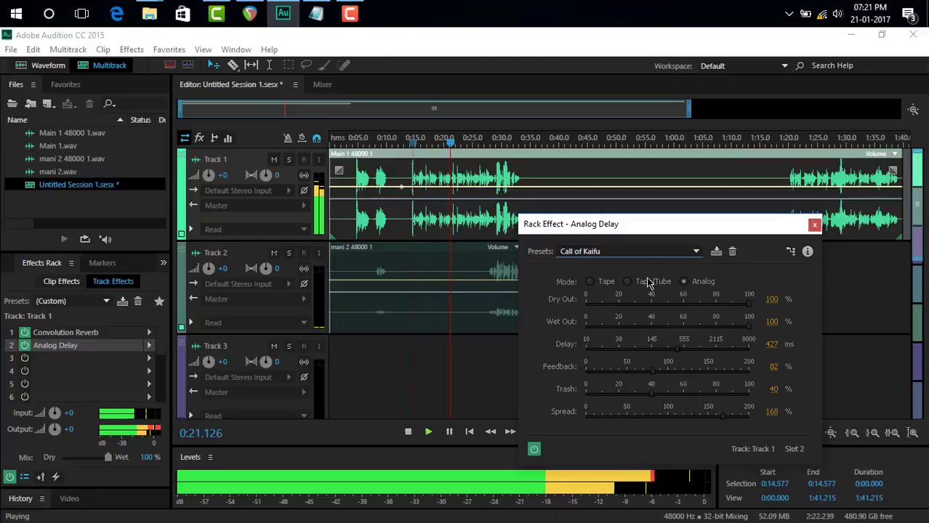
scroll(678, 258, "down", 1)
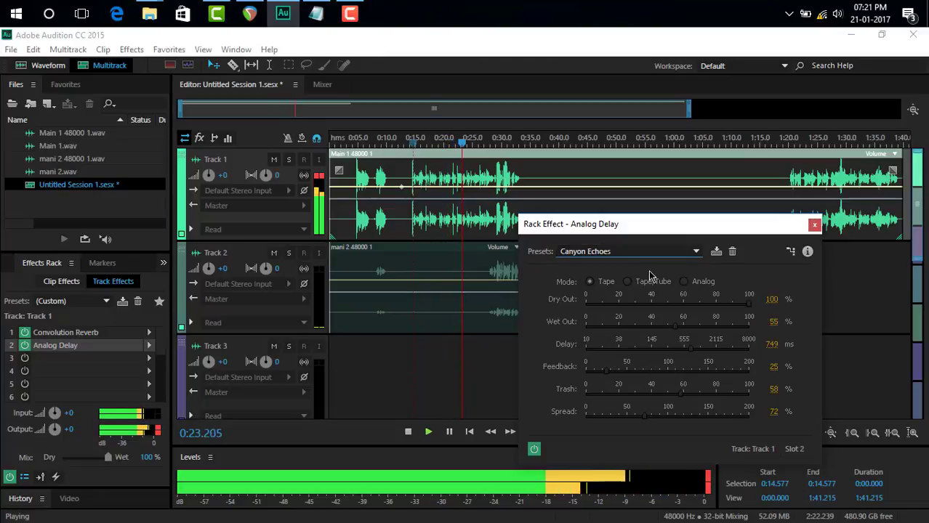
scroll(691, 259, "down", 1)
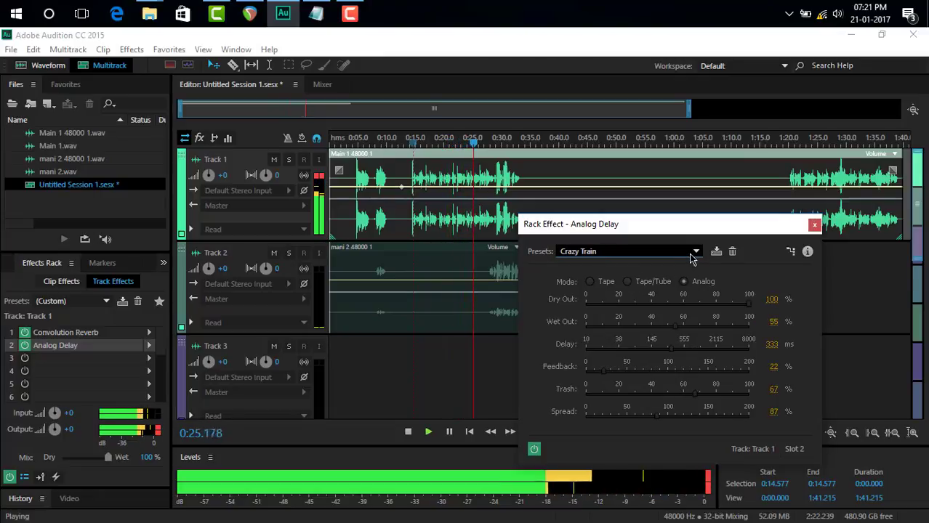
- Set the Analog Delay's mode to Tape/Tube, close its window, and stop playback
left_click(629, 282)
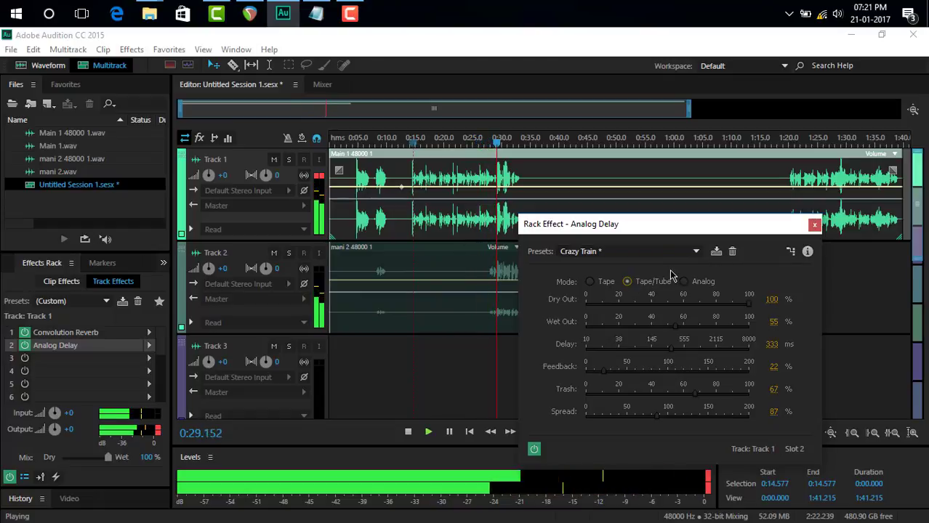
left_click_drag(732, 235, 741, 245)
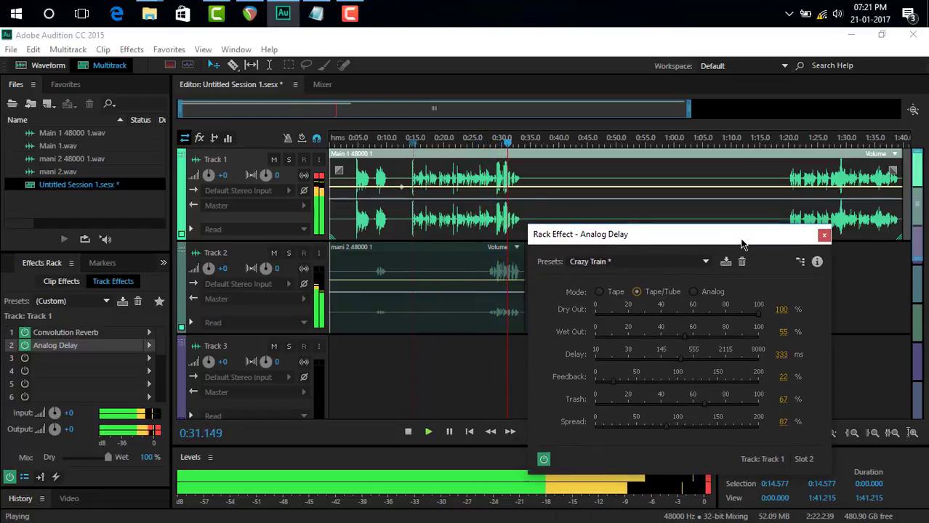
left_click(823, 238)
key("space")
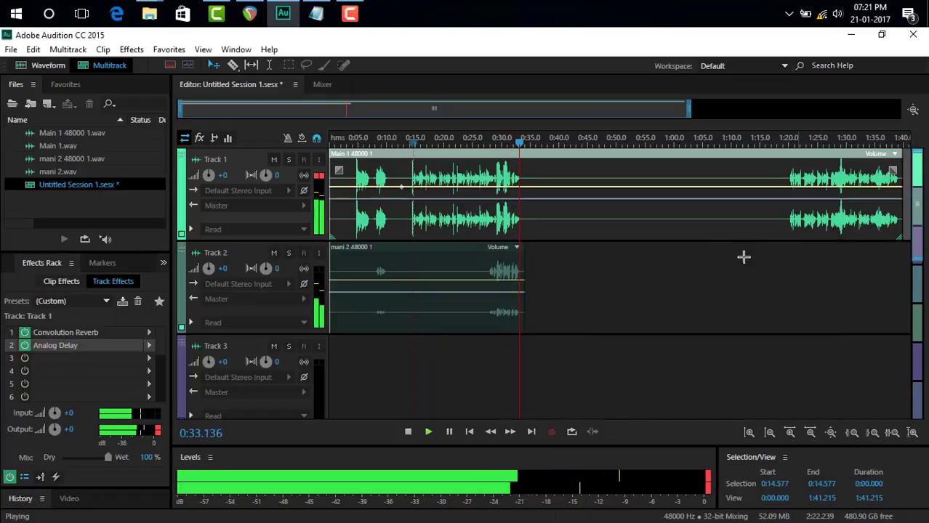
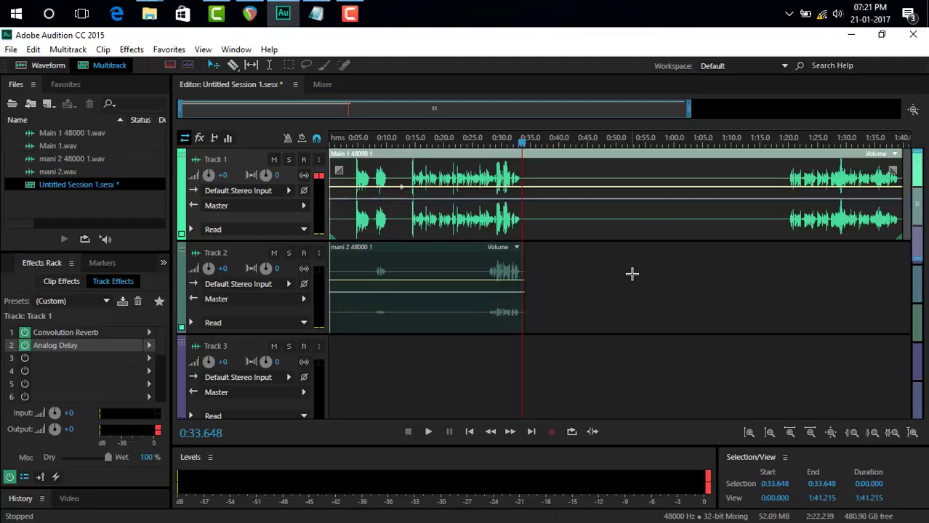
left_click(150, 346)
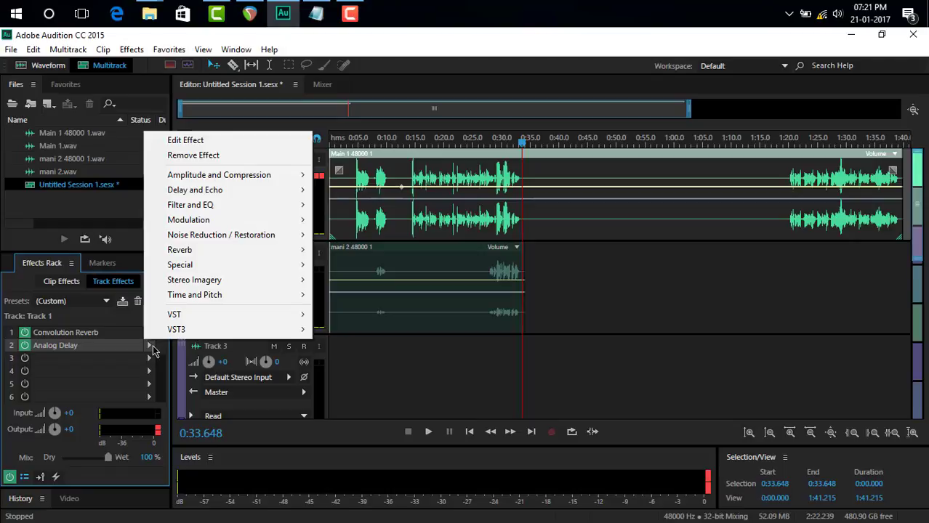
mouse_move(188, 283)
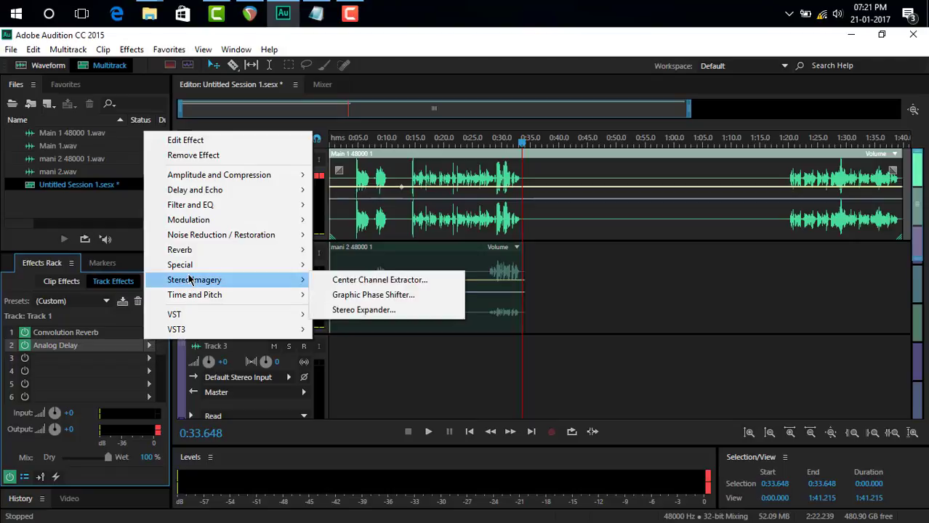
mouse_move(190, 220)
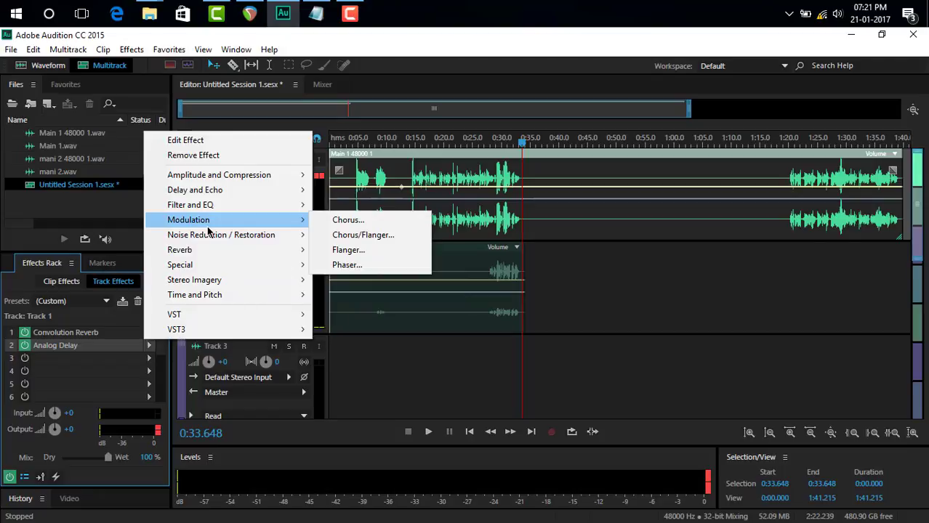
key("Escape")
key("Escape")
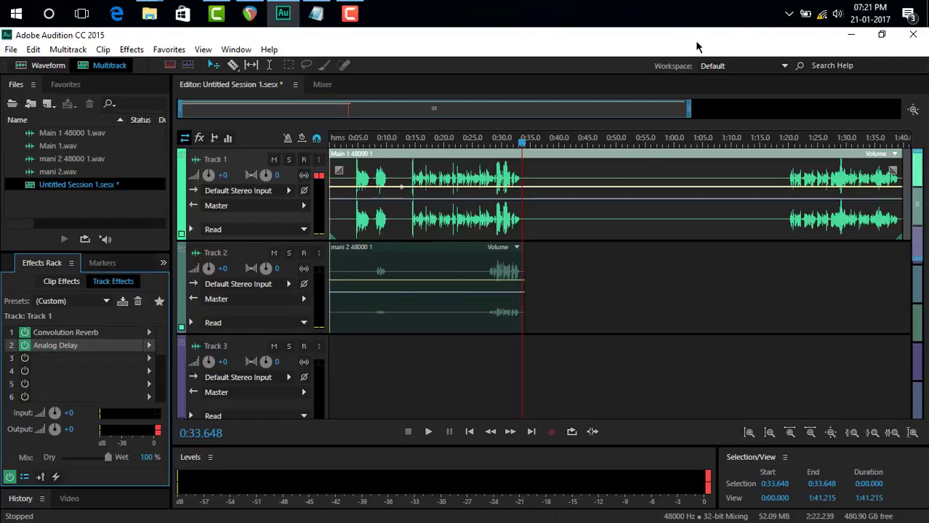
- Review the recording and mixdown tips in the Notepad notes, and return to Audition
left_click(848, 34)
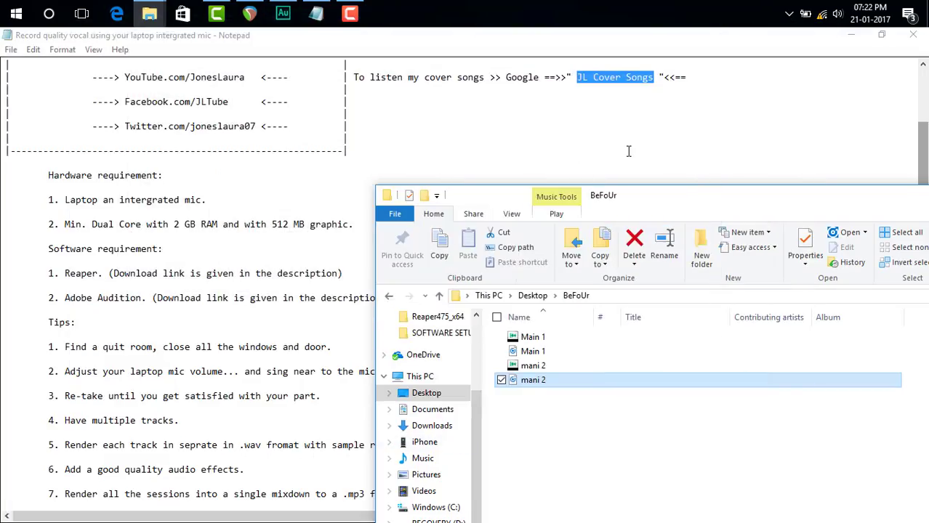
left_click(377, 51)
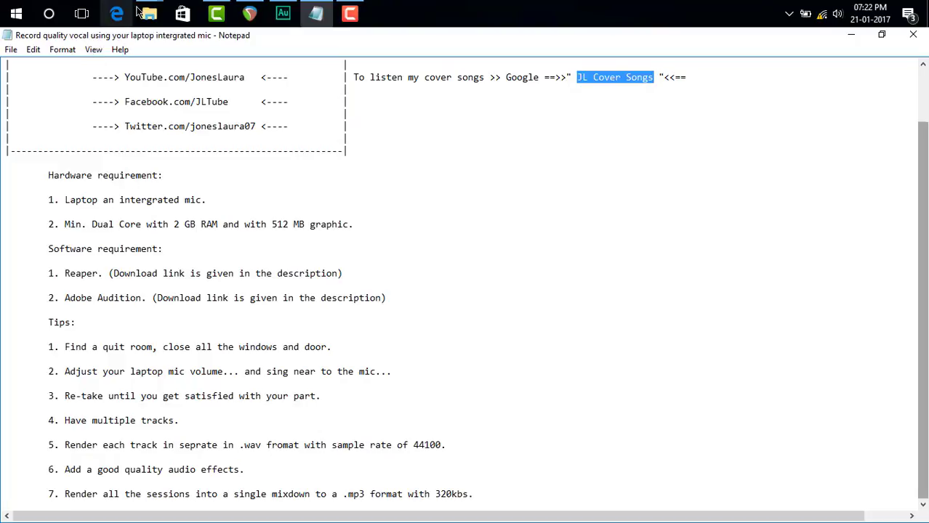
left_click(285, 12)
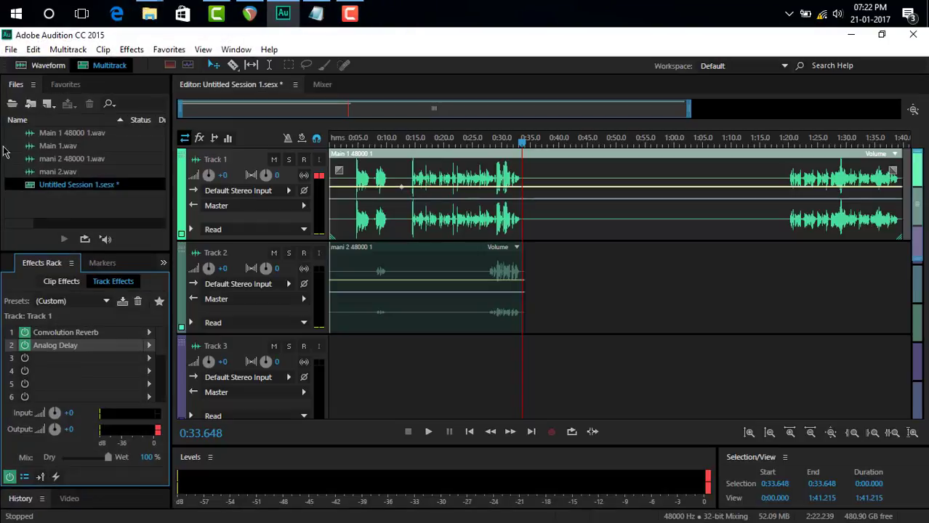
- Start a multitrack mixdown export of the entire session and set its format to MP3 Audio
left_click(11, 51)
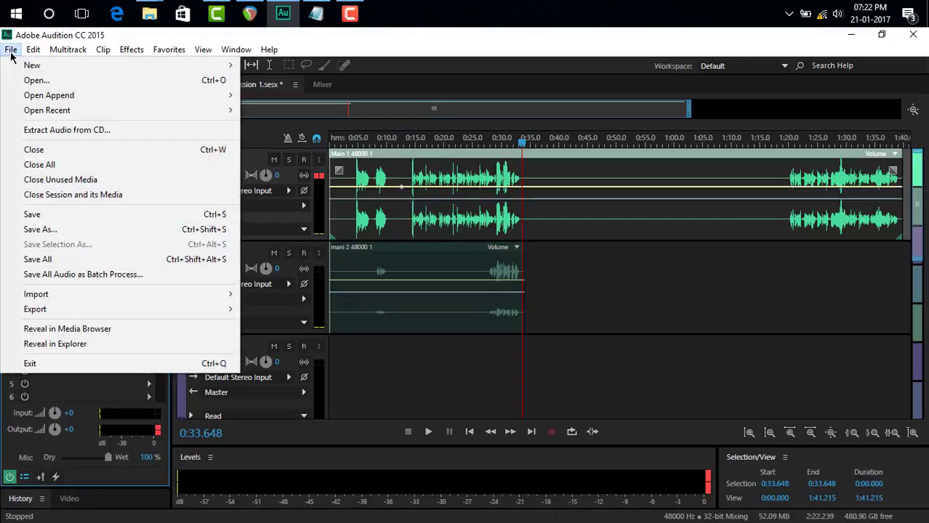
mouse_move(109, 309)
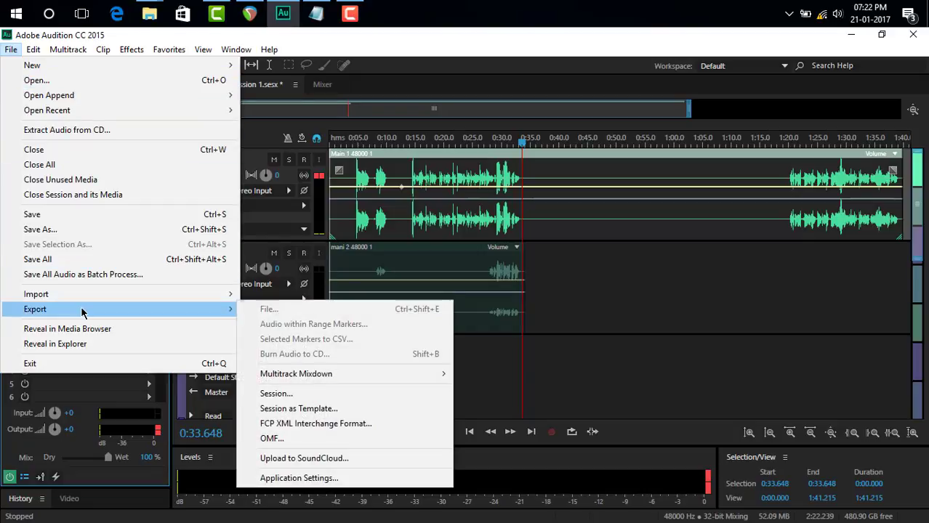
mouse_move(276, 374)
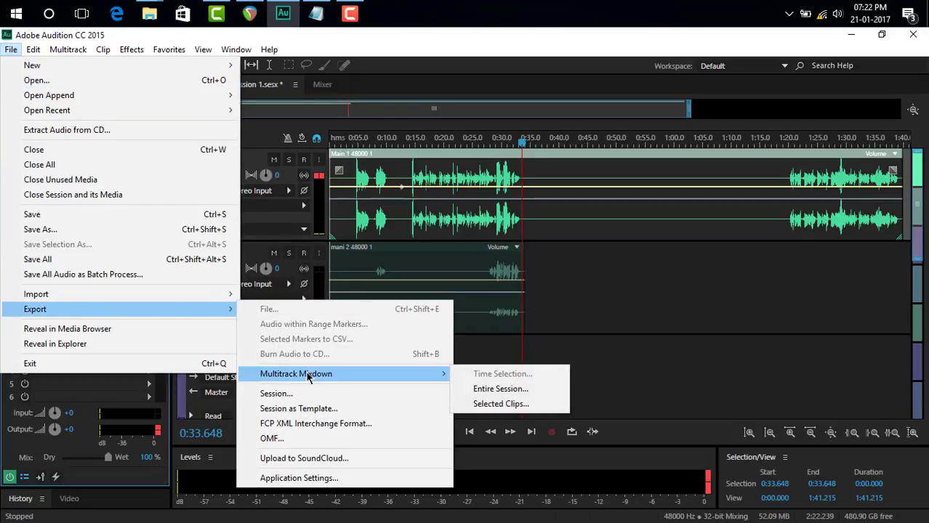
left_click(496, 391)
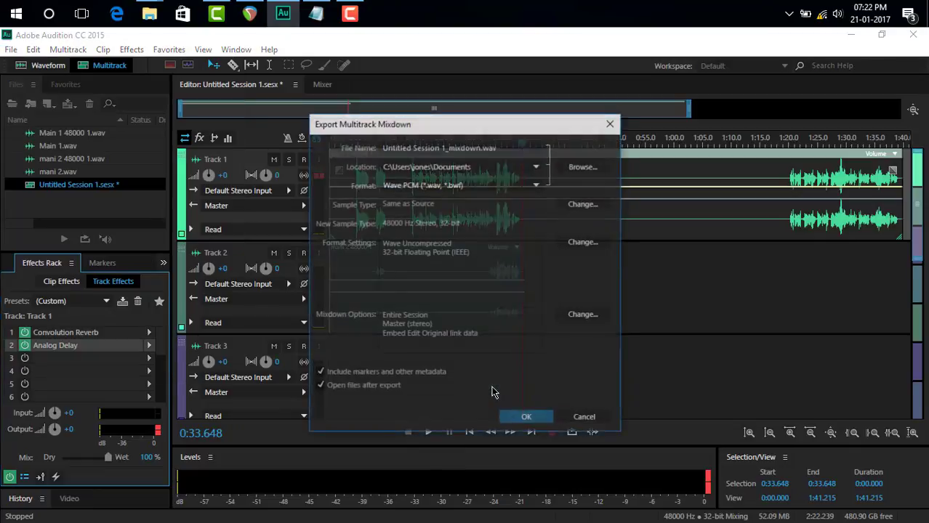
left_click(450, 186)
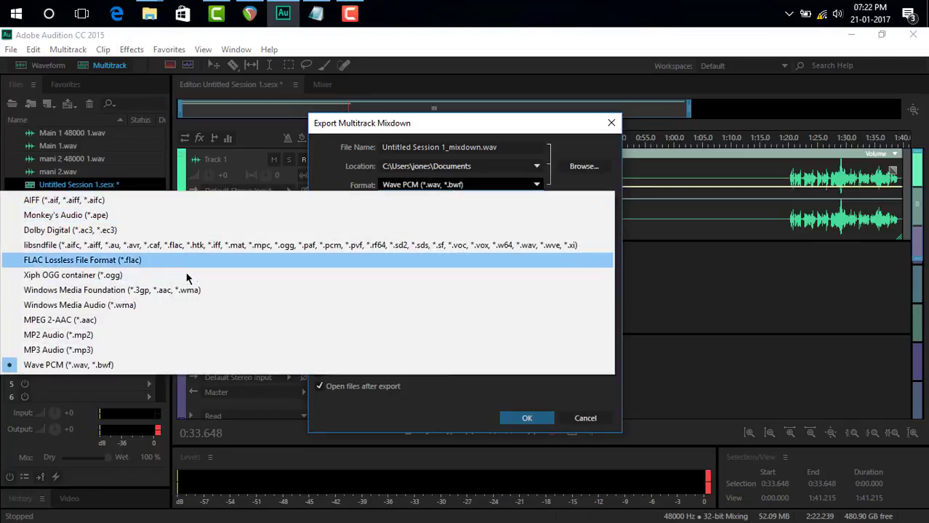
left_click(109, 349)
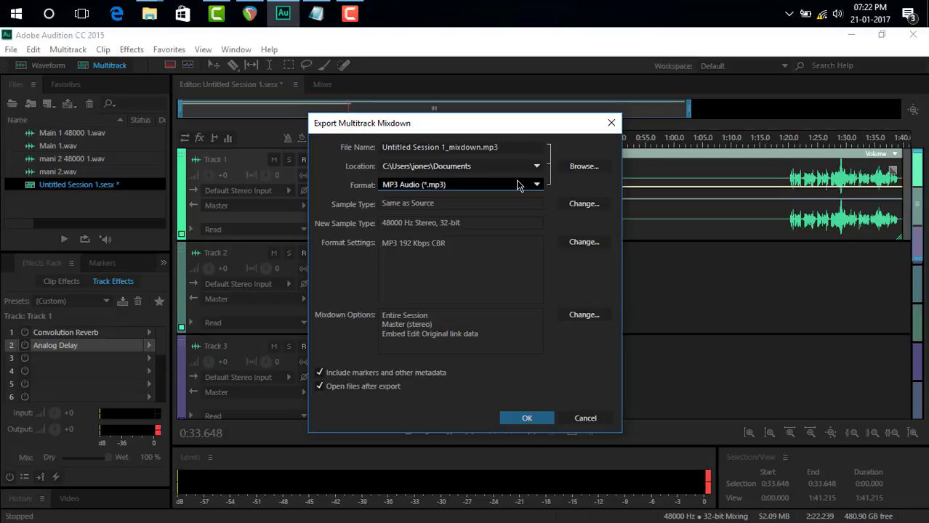
left_click(402, 147)
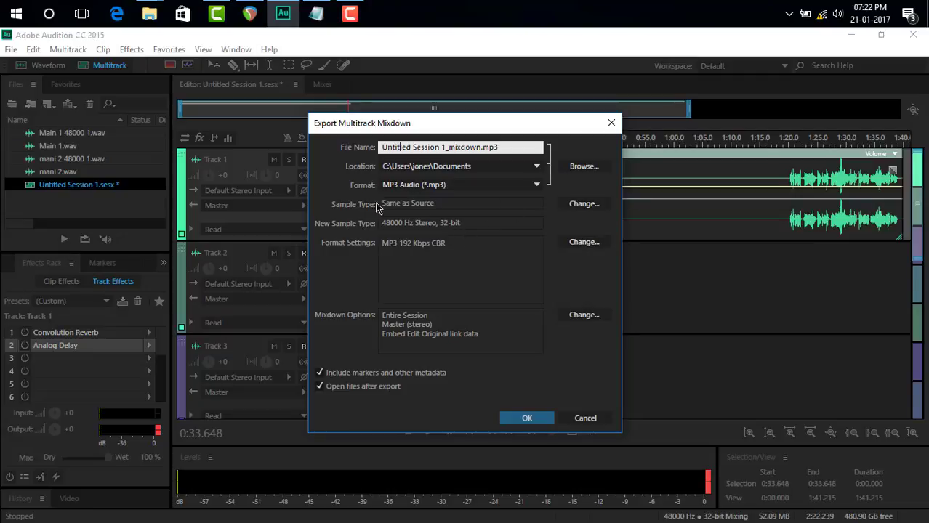
- Convert the mixdown's sample rate to 32000 Hz, keep the bit depth same as source, and run the export
left_click(582, 204)
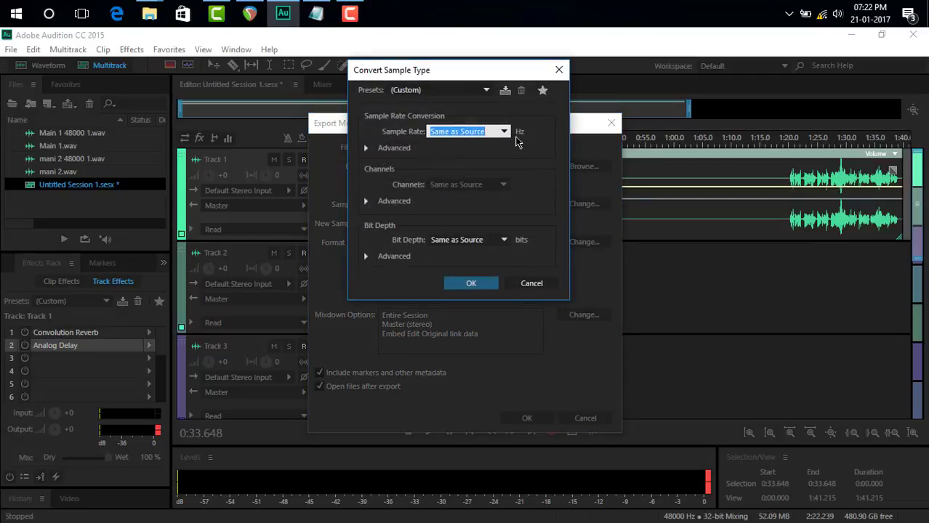
left_click(506, 133)
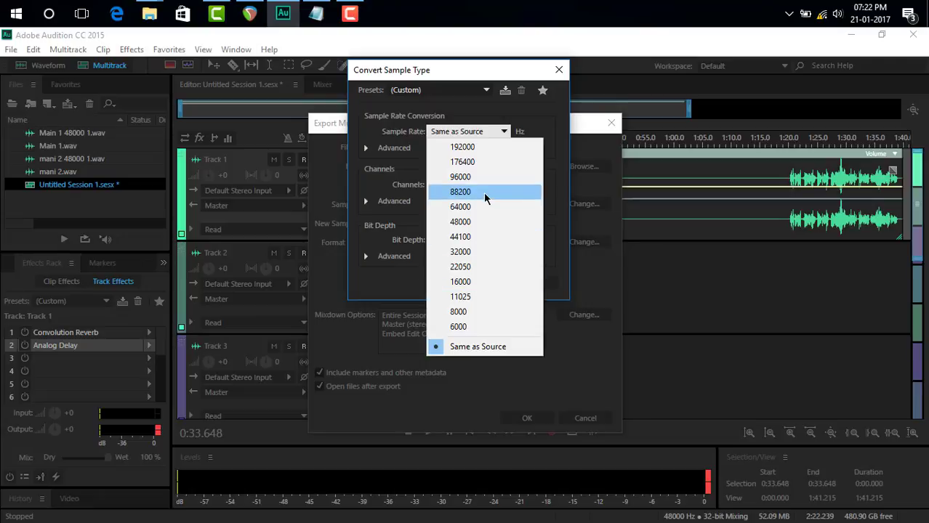
left_click(461, 252)
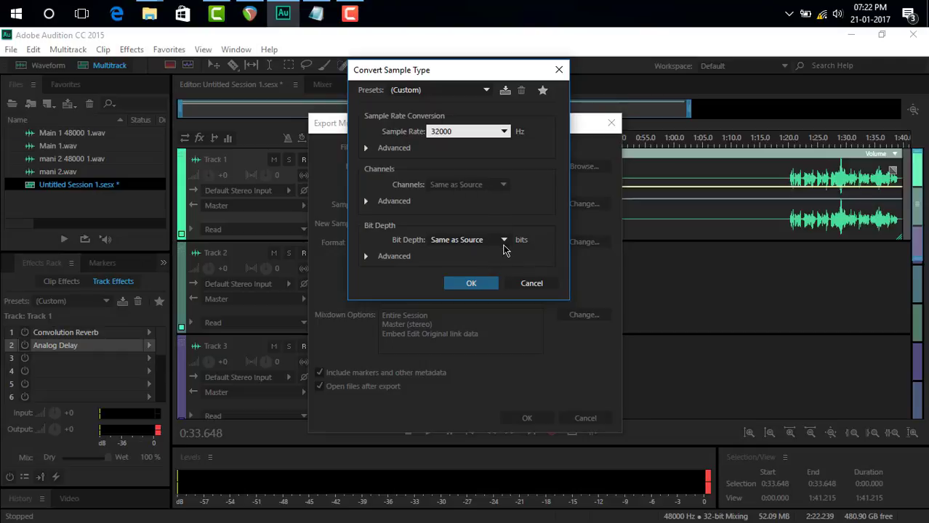
left_click(506, 248)
left_click(505, 248)
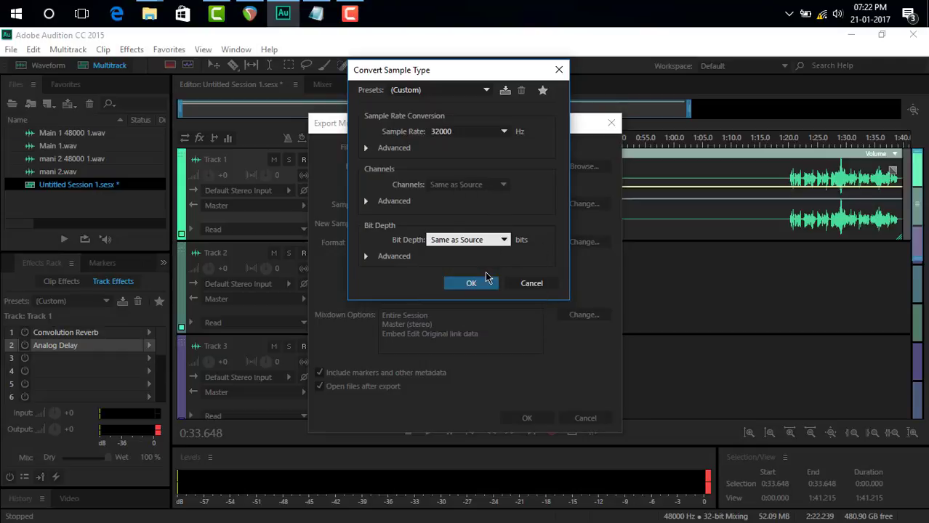
left_click(484, 280)
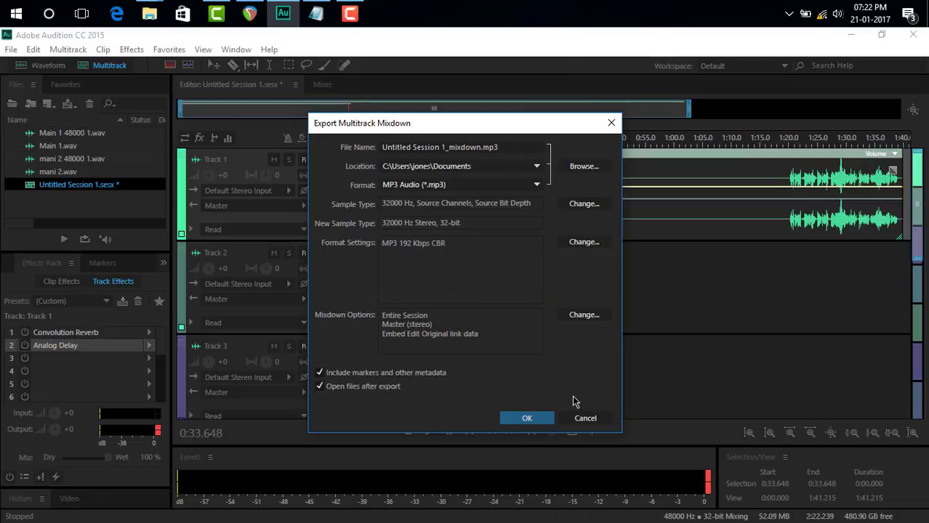
left_click(543, 422)
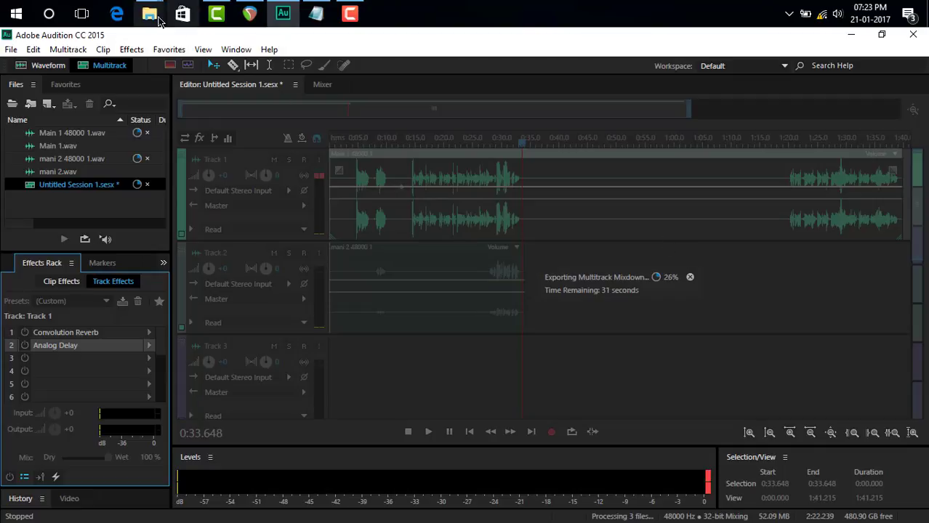
- Show the Documents folder in File Explorer, move its window into view, and minimize it while the export runs
mouse_move(153, 18)
left_click(221, 104)
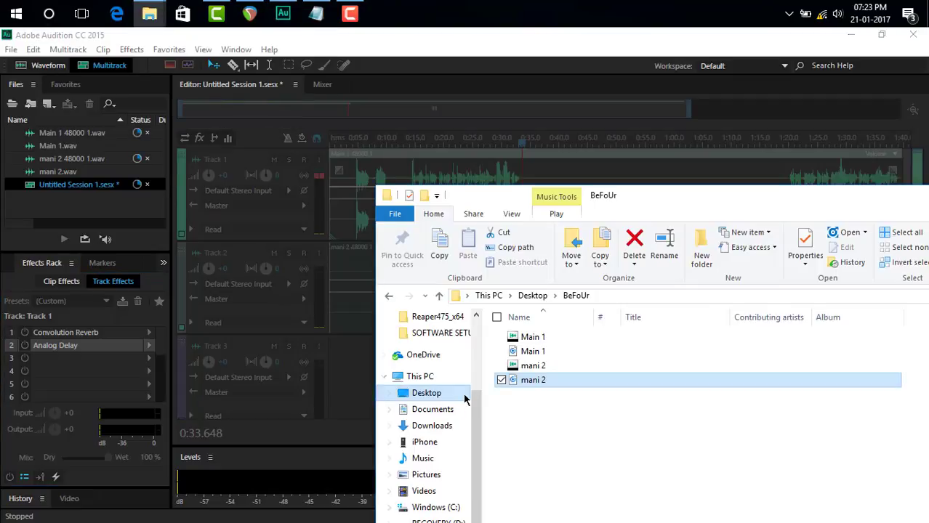
left_click(411, 410)
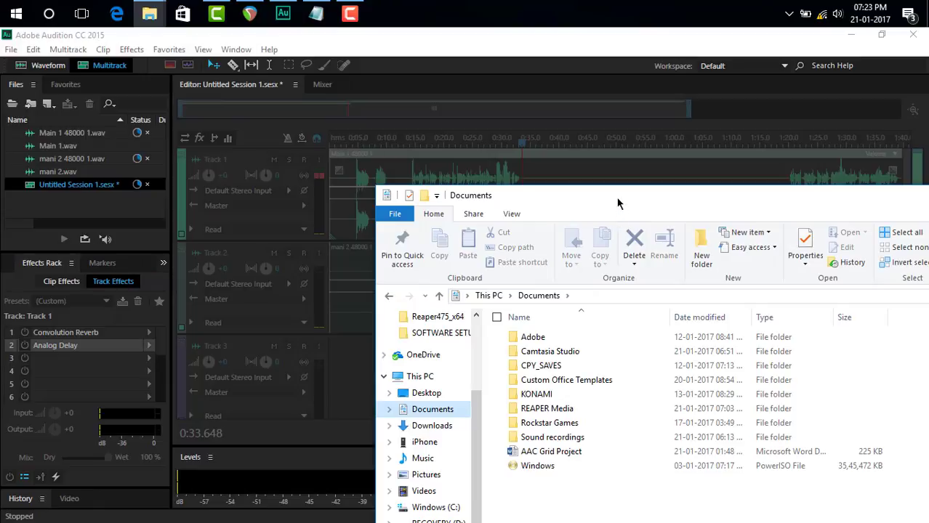
left_click_drag(618, 203, 601, 172)
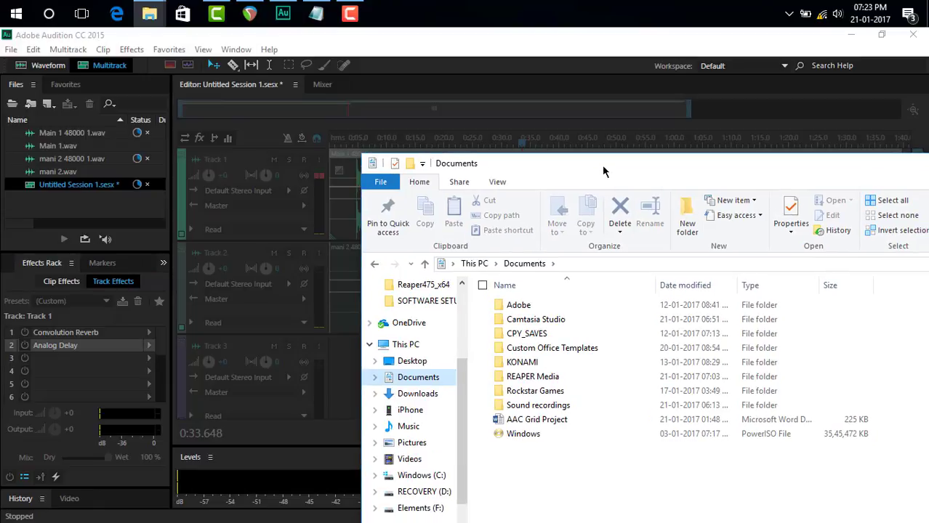
left_click_drag(865, 171, 800, 167)
left_click_drag(916, 169, 866, 172)
left_click(866, 172)
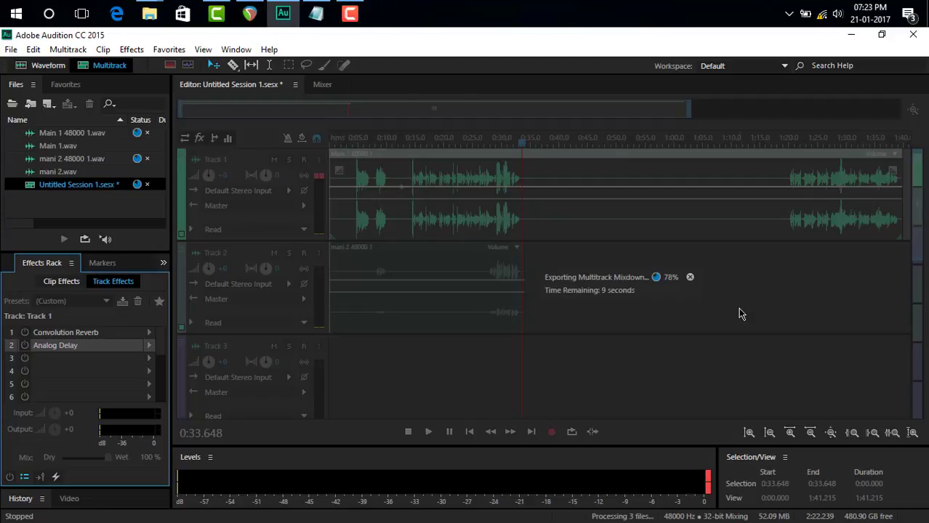
- Play Untitled Session 1_mixdown from the Documents folder, and close the player and the folder window
left_click(149, 14)
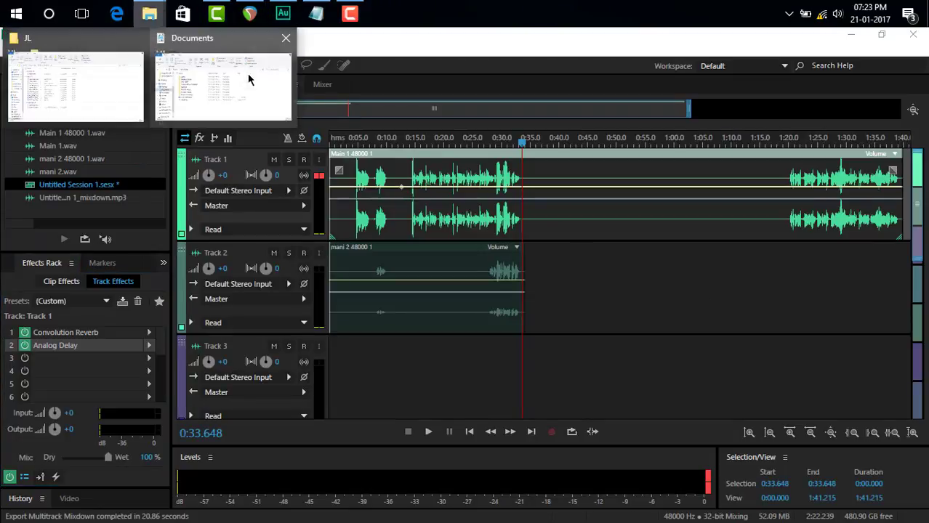
left_click(249, 78)
double_click(372, 458)
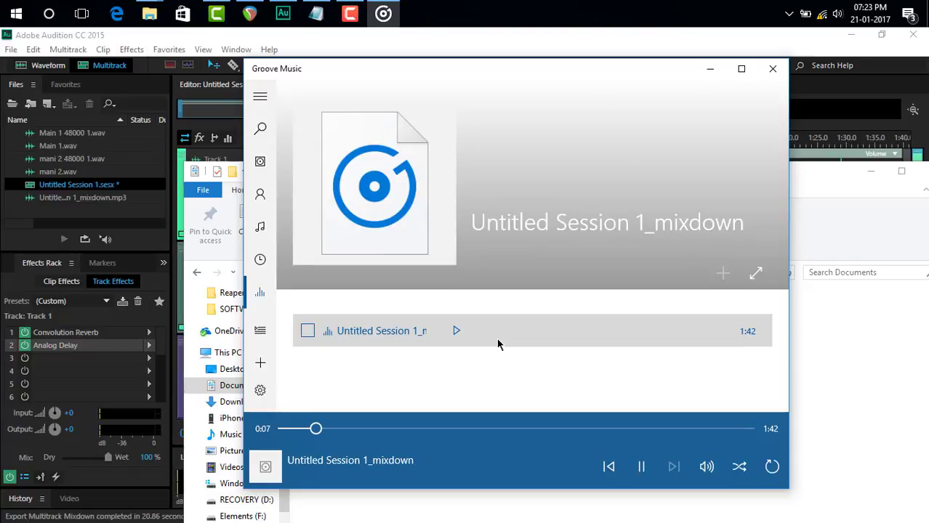
left_click(773, 68)
left_click_drag(769, 173, 617, 183)
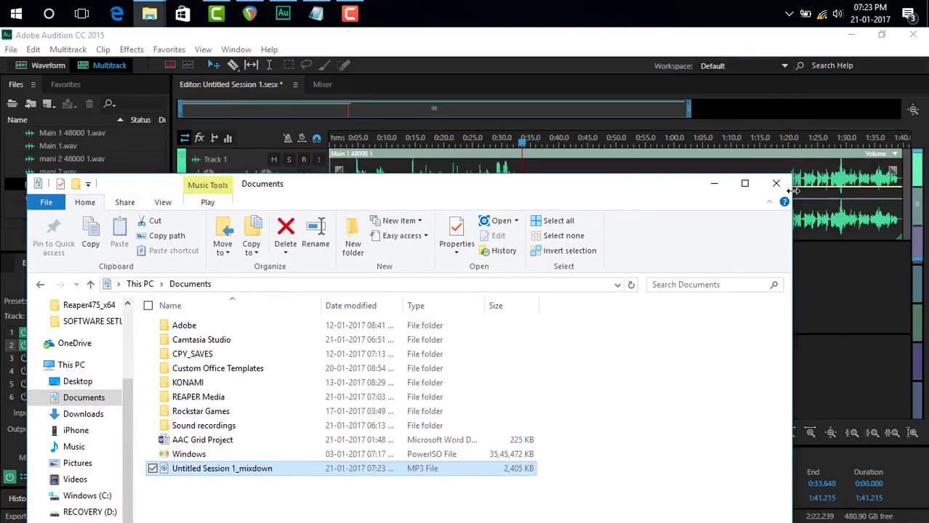
left_click(776, 183)
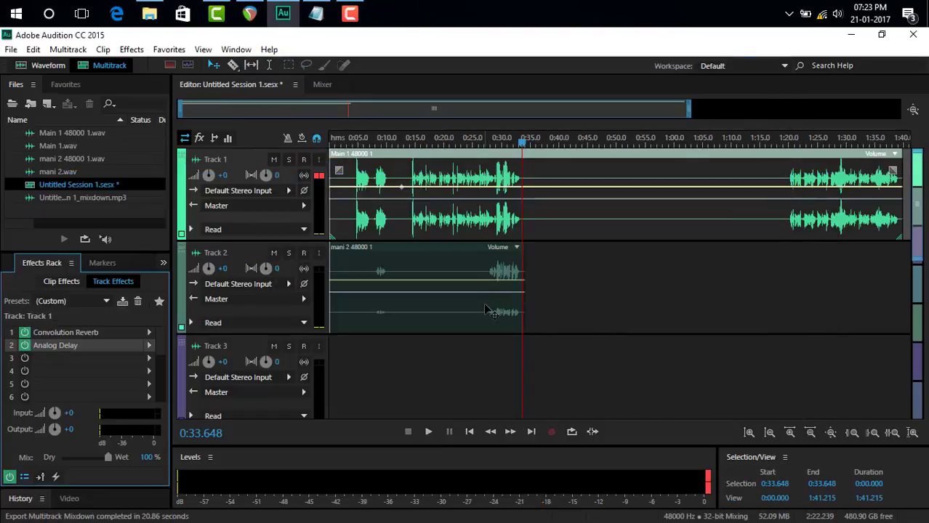
- Switch to REAPER and close it without saving the BeFoUr Cover By JL project
key("alt+Tab")
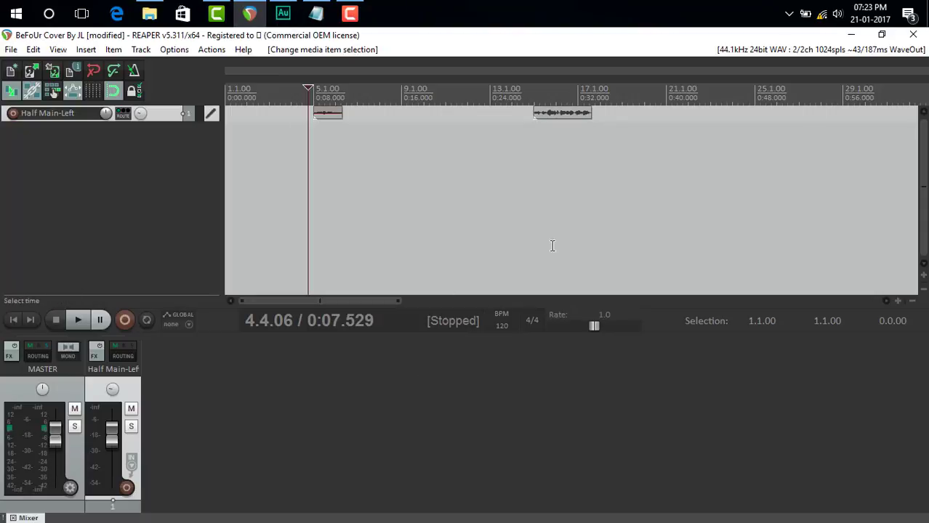
left_click(912, 36)
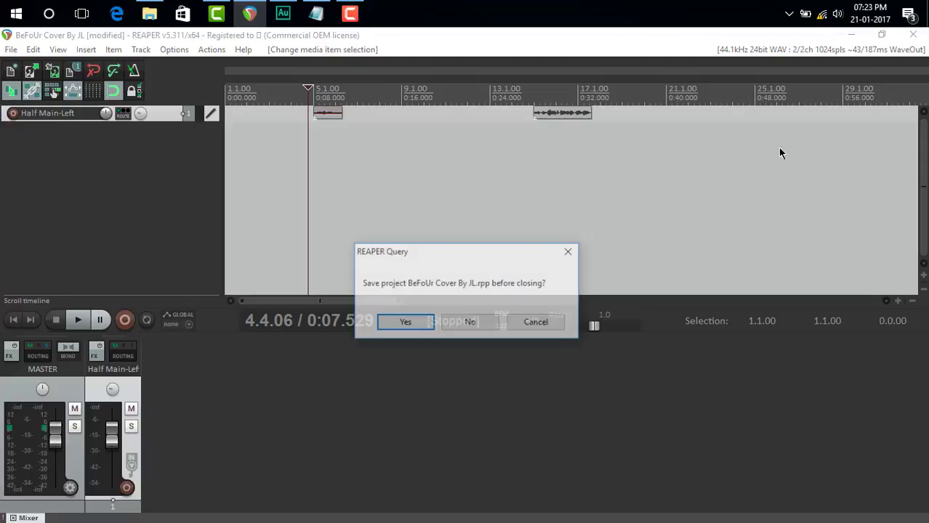
left_click(483, 323)
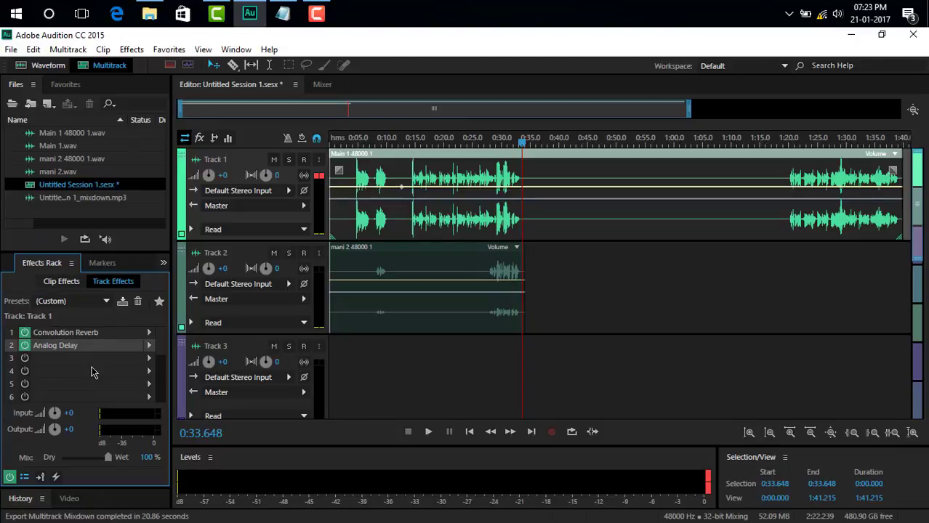
key("8")
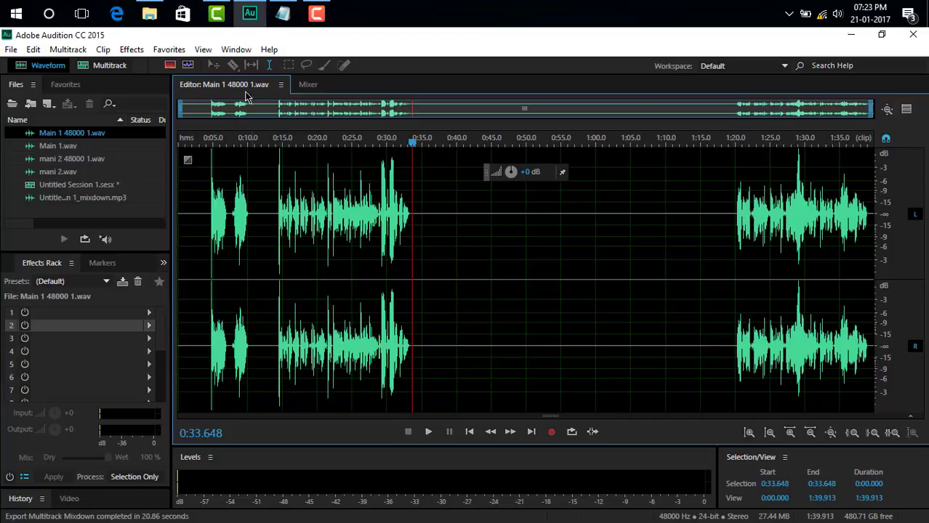
left_click(113, 65)
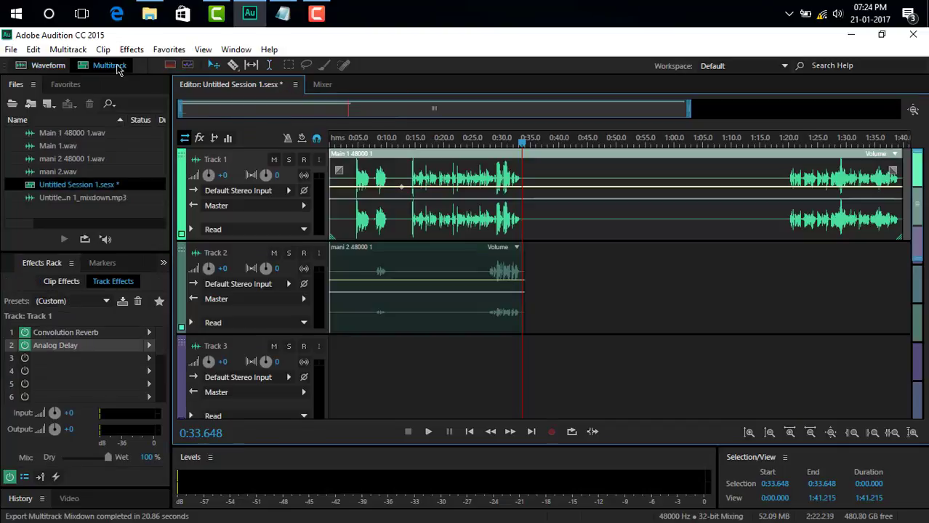
left_click(312, 13)
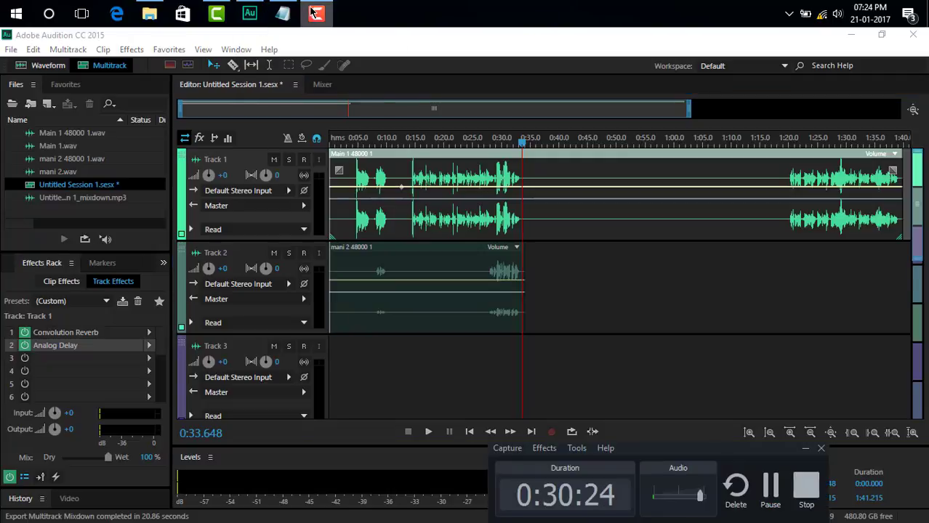
left_click(770, 487)
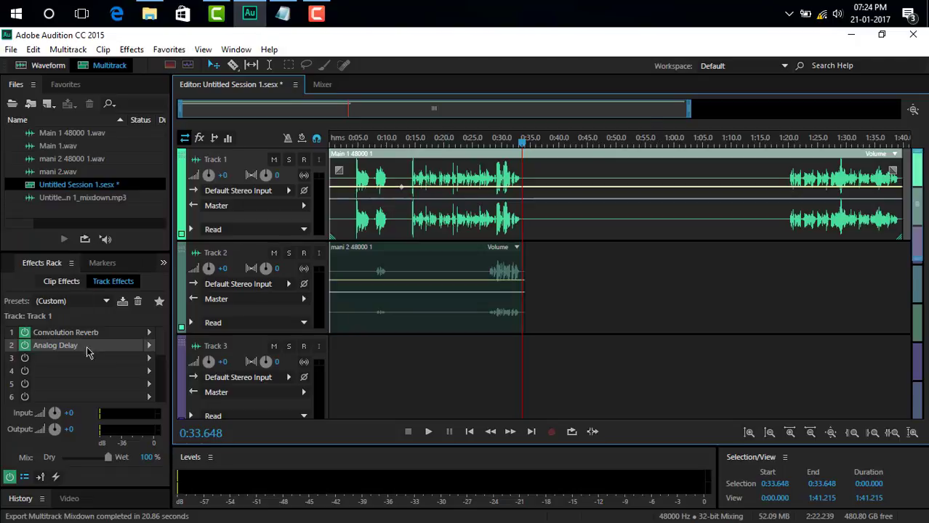
left_click(149, 346)
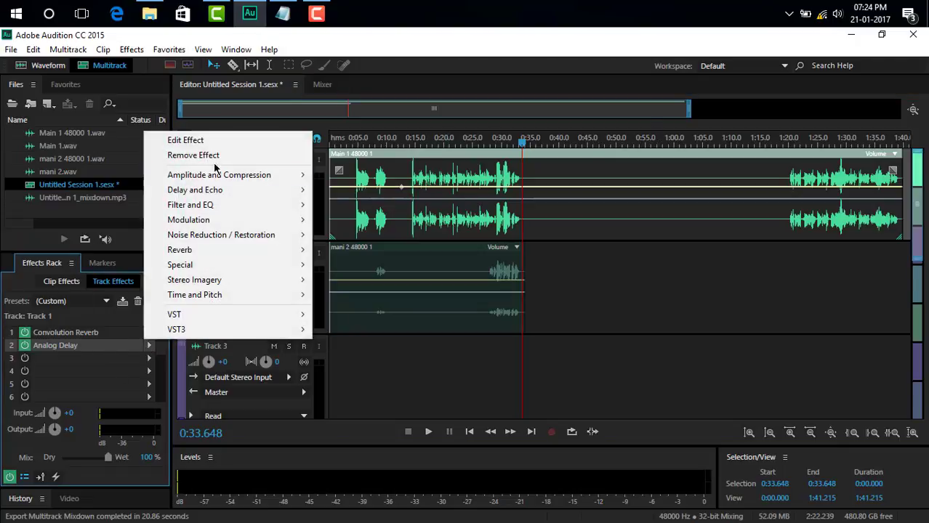
left_click(170, 39)
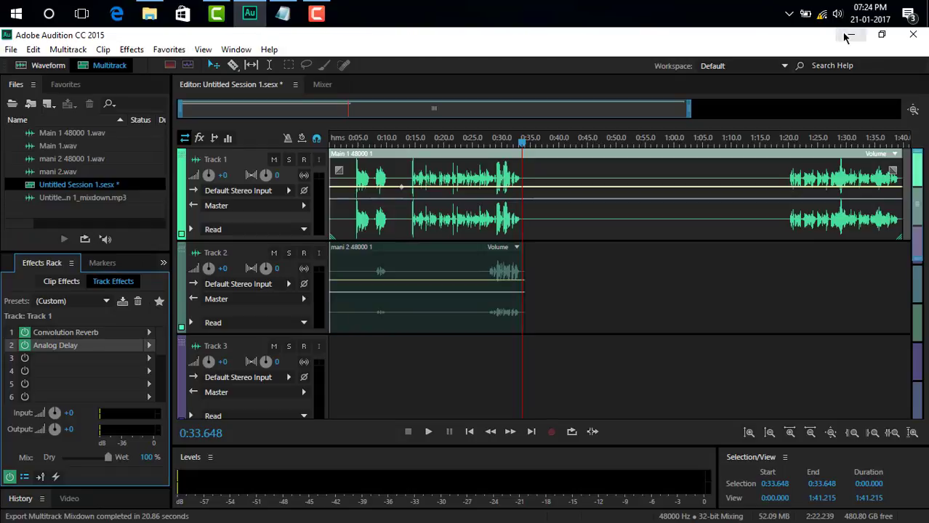
- Close Audition without saving changes to any open session or file
left_click(913, 35)
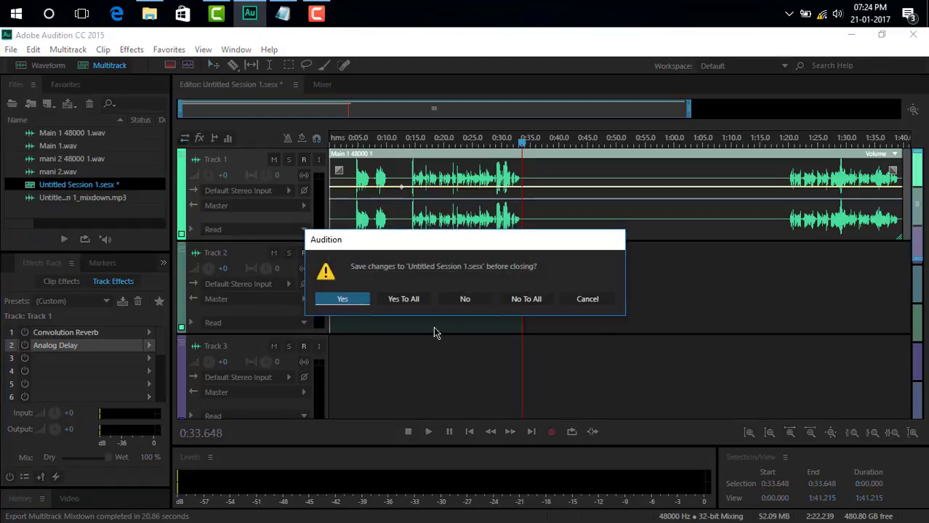
left_click(526, 299)
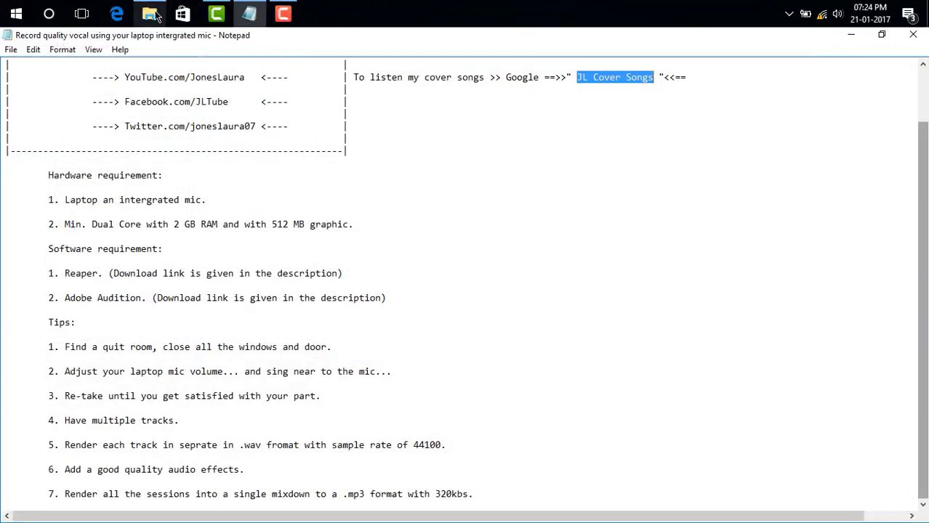
- Open the BeFoUr CoVeR bY jL song from the JL folder in File Explorer and pause its playback
left_click(155, 16)
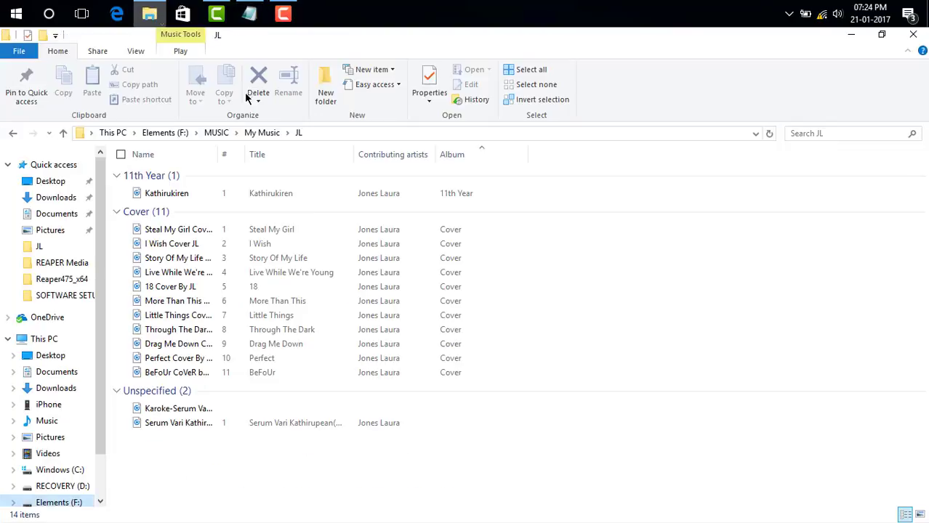
left_click(163, 375)
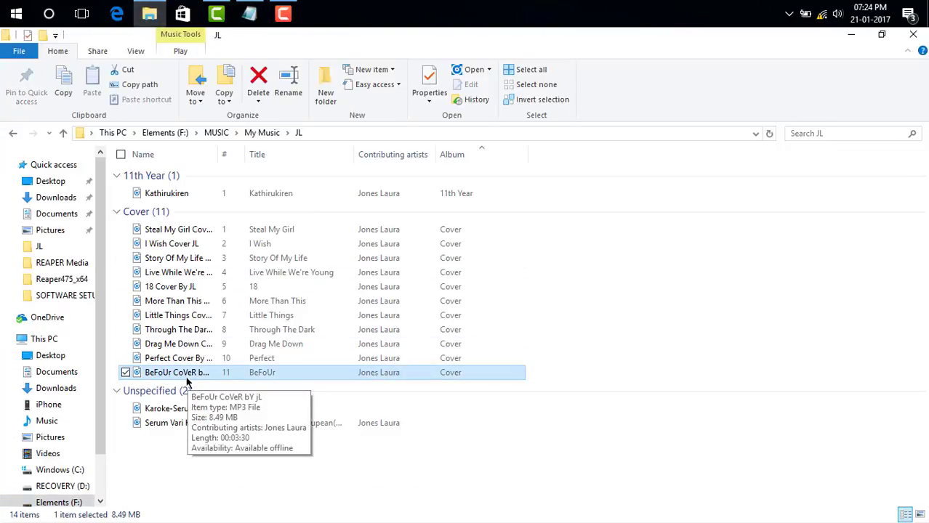
double_click(195, 377)
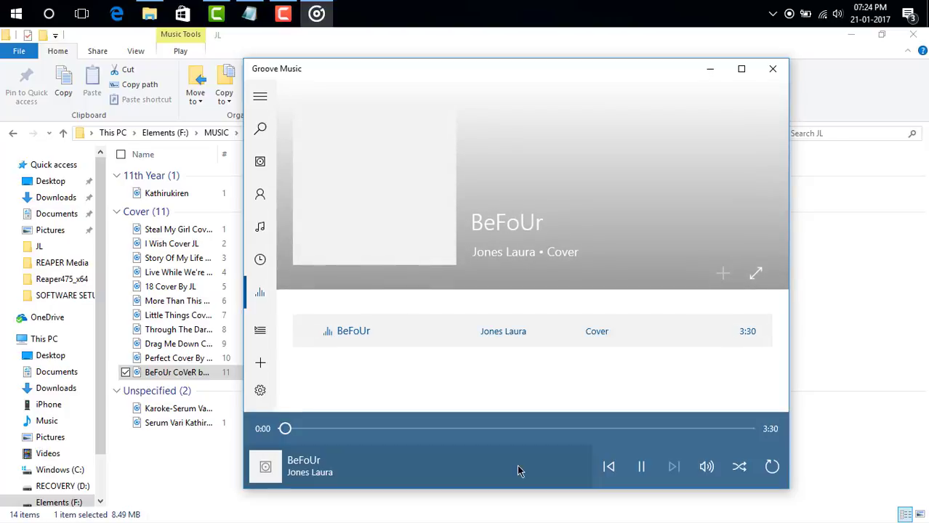
left_click(639, 467)
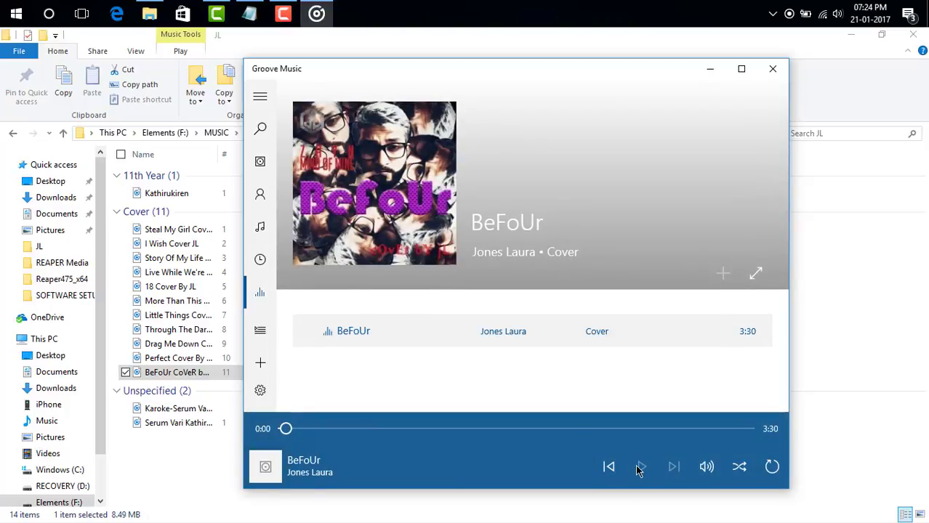
- Bring up the screen recorder's controls, and minimize Groove Music to return to the Notepad notes
left_click(289, 30)
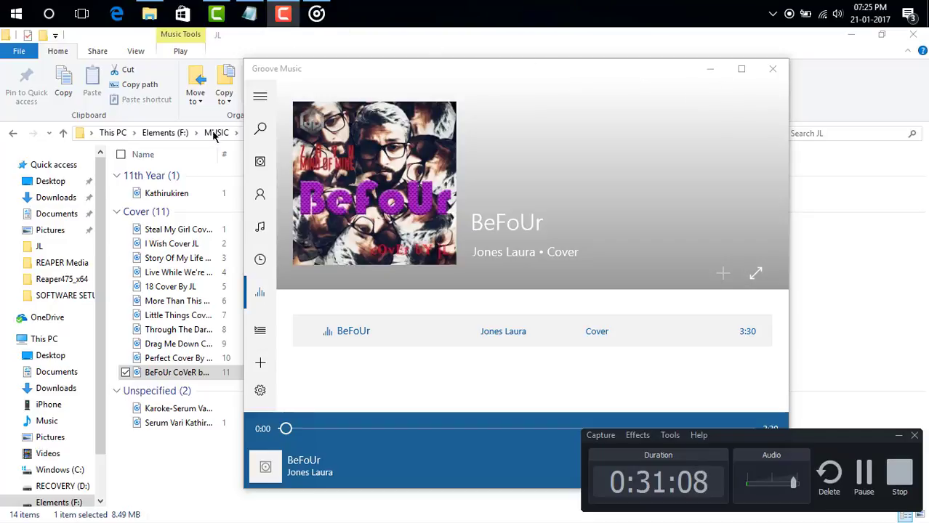
left_click(708, 73)
left_click(248, 12)
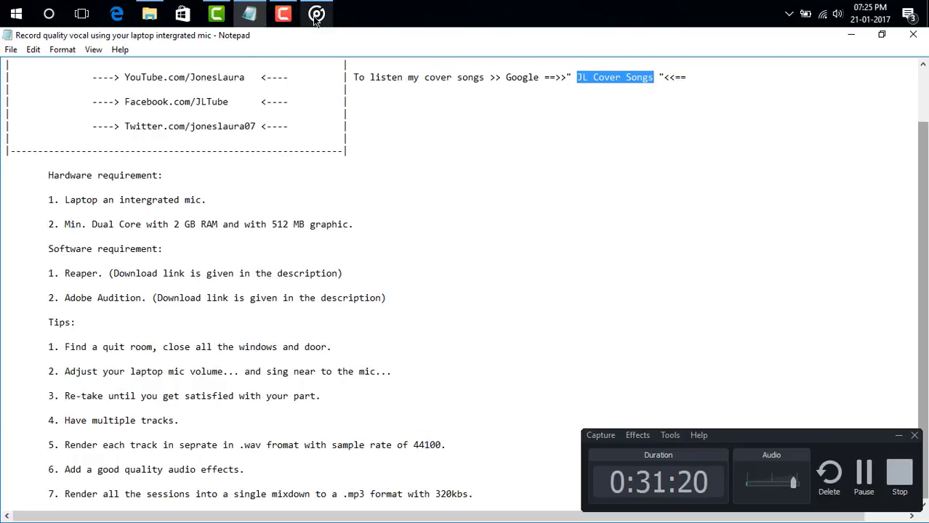
mouse_move(315, 19)
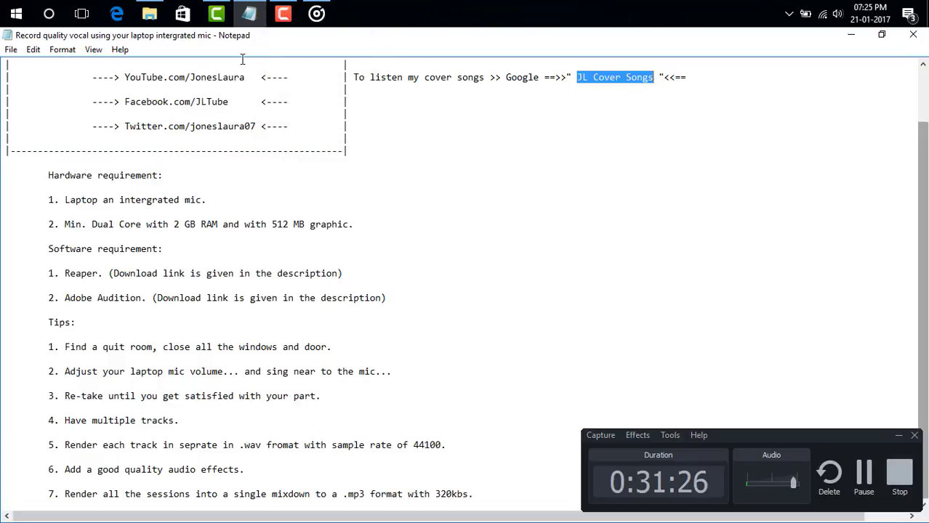
- Play BeFoUr in Groove Music clear of the recorder window with the system volume raised, and close the player
left_click(314, 16)
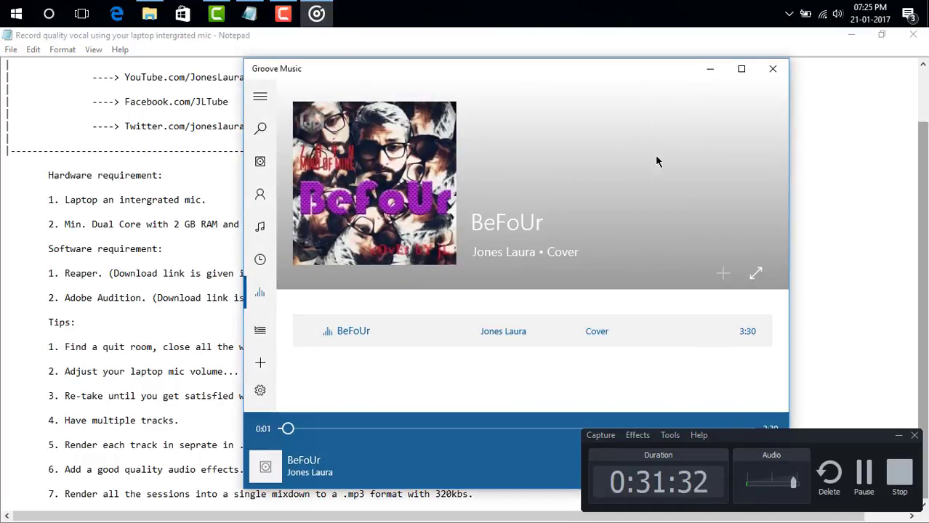
left_click_drag(620, 73, 417, 77)
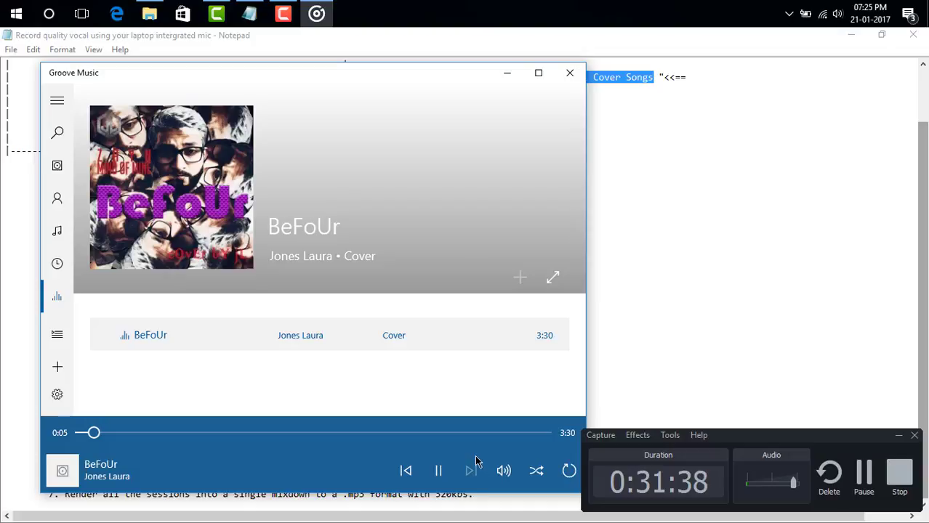
key("XF86AudioRaiseVolume")
key("XF86AudioRaiseVolume")
key("XF86AudioRaiseVolume")
key("XF86AudioRaiseVolume")
key("XF86AudioRaiseVolume")
key("XF86AudioRaiseVolume")
key("XF86AudioRaiseVolume")
key("XF86AudioRaiseVolume")
key("XF86AudioRaiseVolume")
key("XF86AudioRaiseVolume")
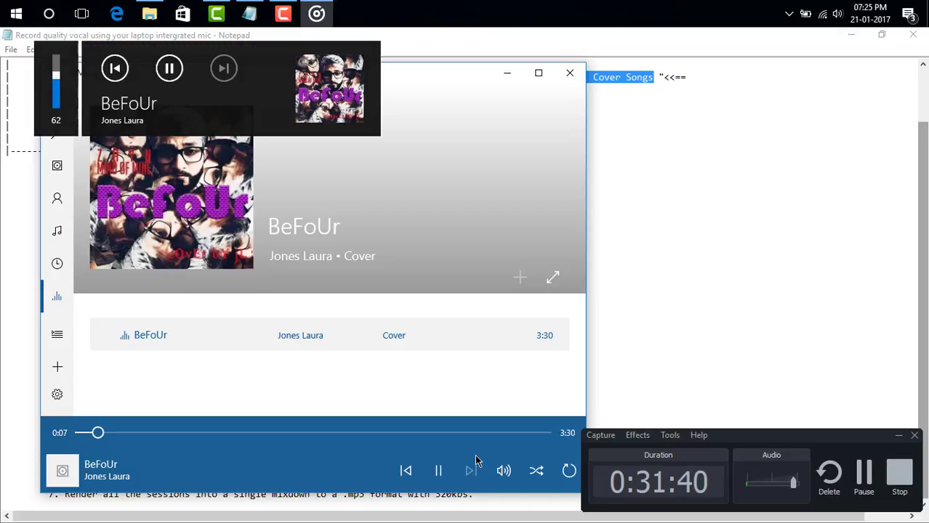
key("XF86AudioRaiseVolume")
key("XF86AudioRaiseVolume")
key("XF86AudioRaiseVolume")
key("XF86AudioRaiseVolume")
key("XF86AudioRaiseVolume")
key("XF86AudioRaiseVolume")
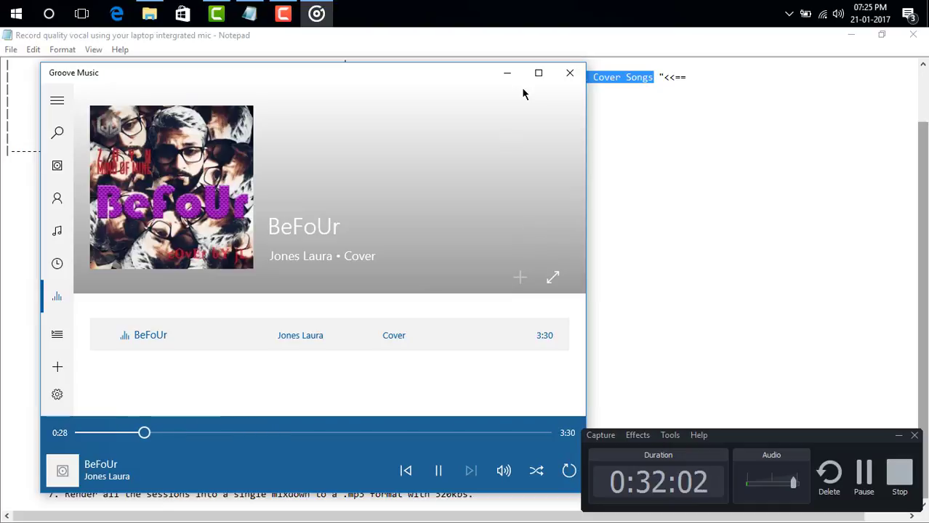
left_click(570, 72)
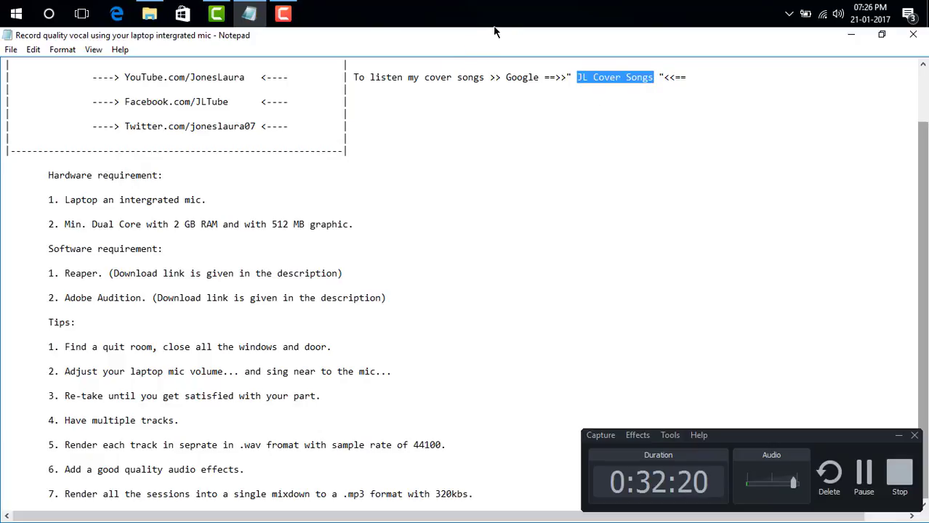
- Minimize Notepad and select all the songs in the Cover group of the JL folder
left_click(843, 36)
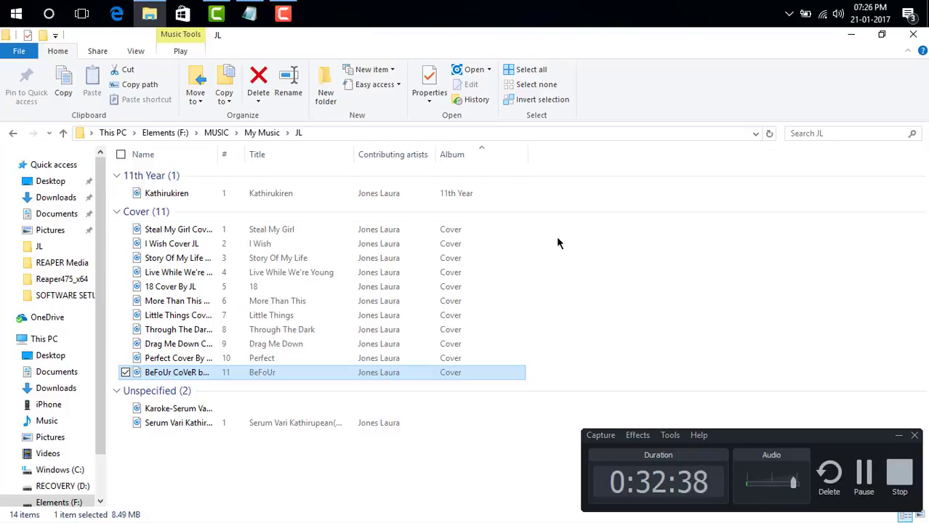
left_click_drag(559, 228, 499, 380)
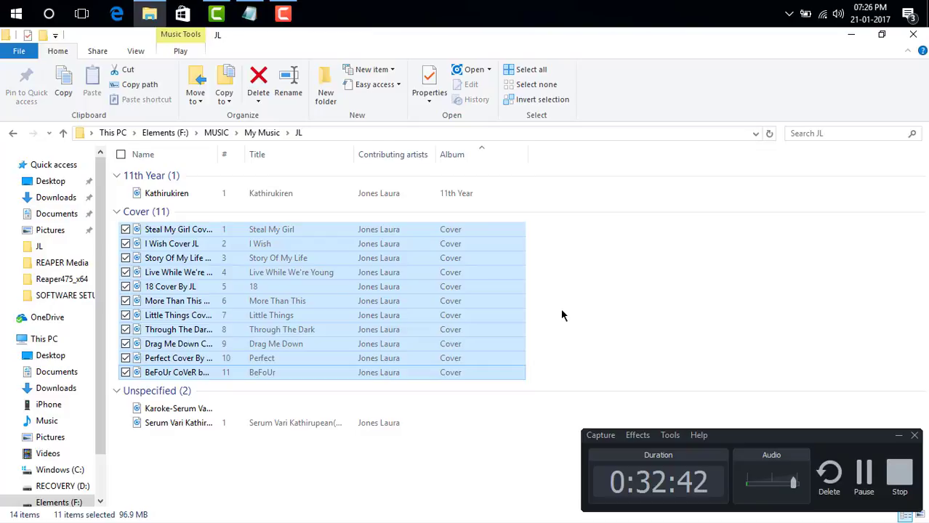
- Play Kathirukiren from the 11th Year group, skipping ahead to several points in the song, and close the player
left_click(305, 201)
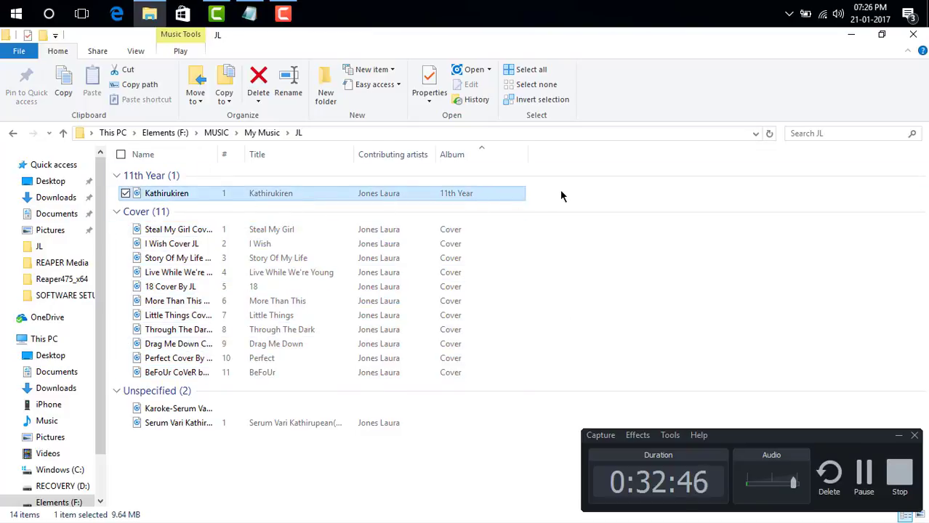
double_click(412, 195)
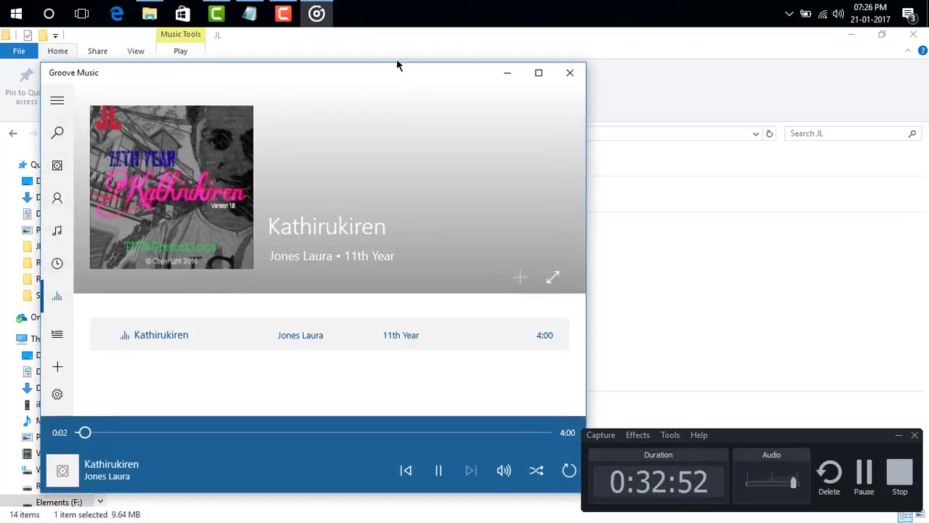
left_click(117, 435)
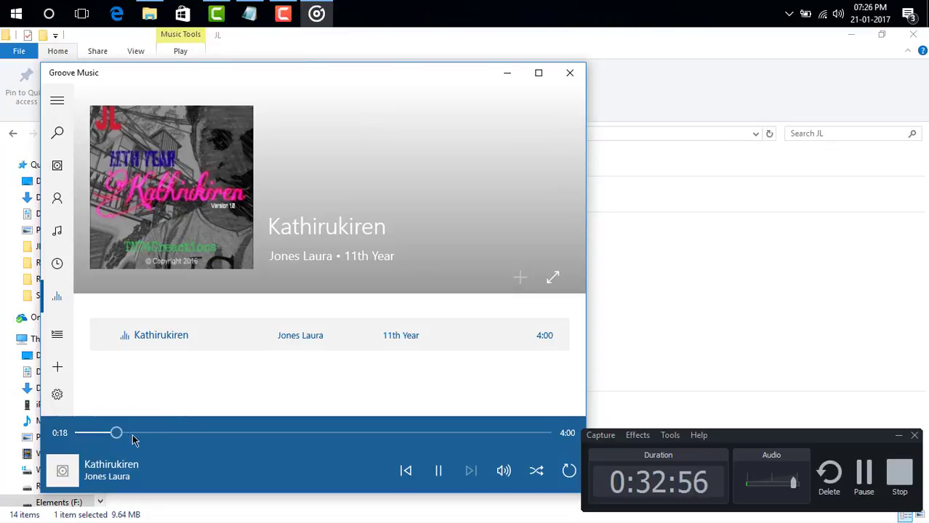
left_click(159, 434)
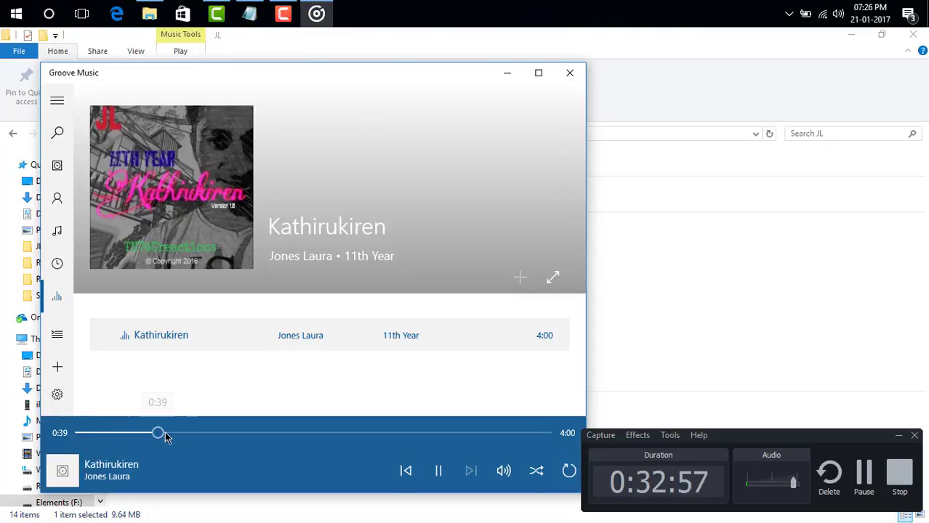
left_click(203, 434)
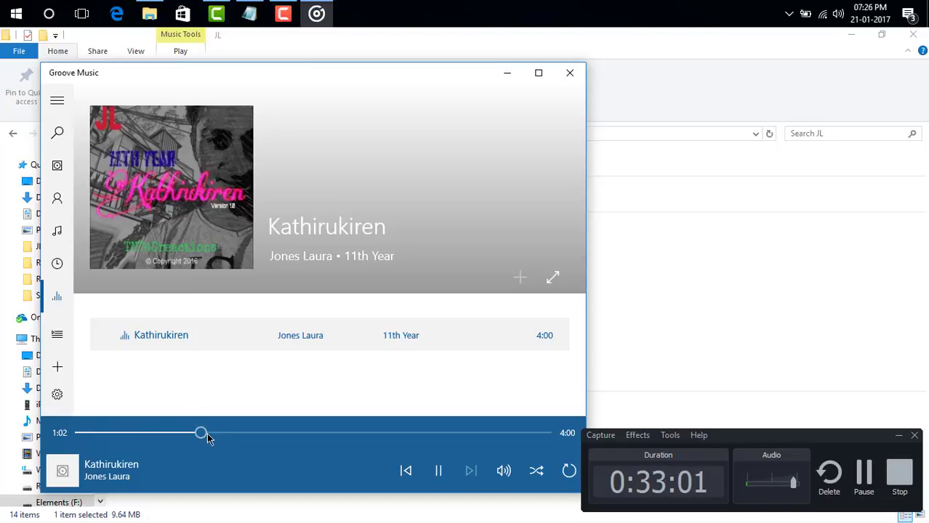
left_click(288, 434)
left_click(311, 434)
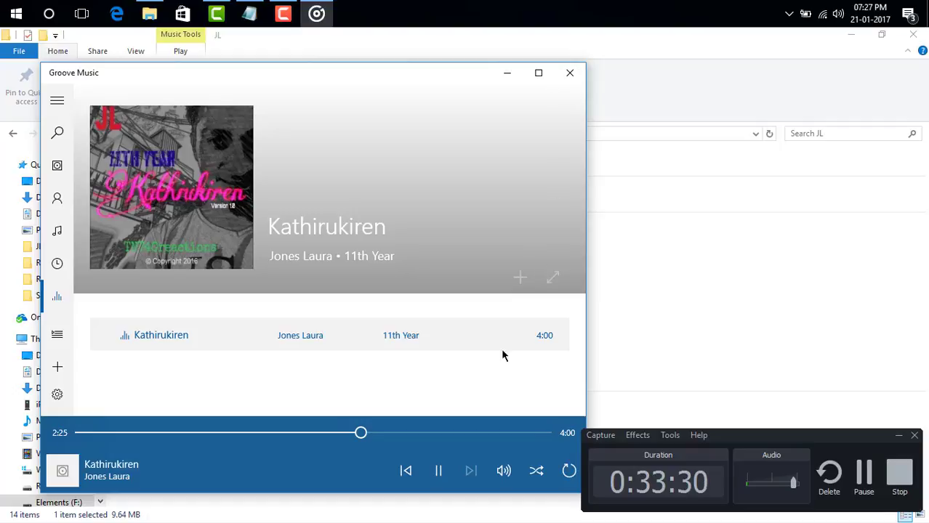
left_click(450, 434)
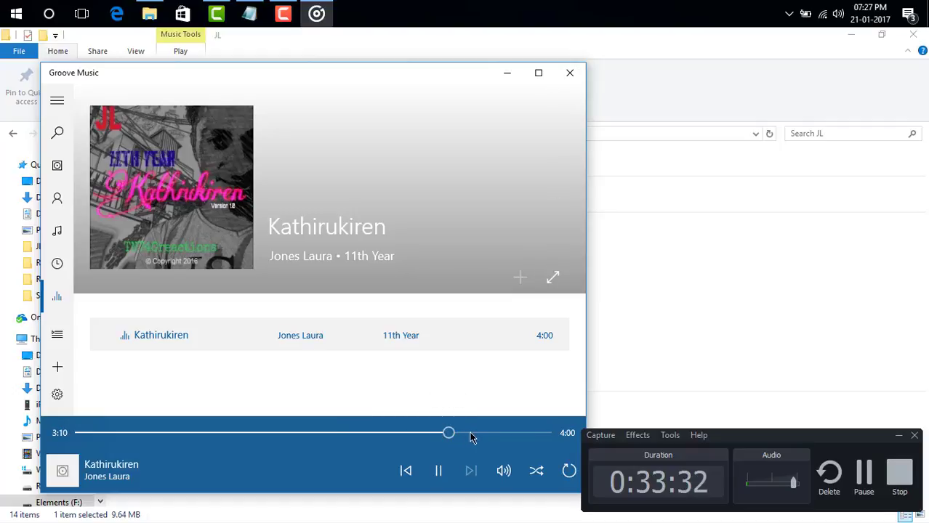
left_click(488, 434)
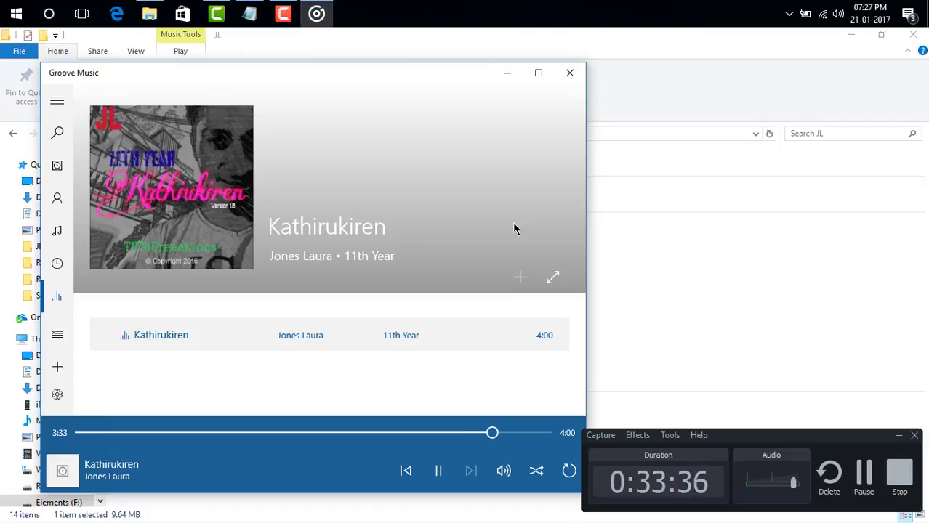
left_click(571, 79)
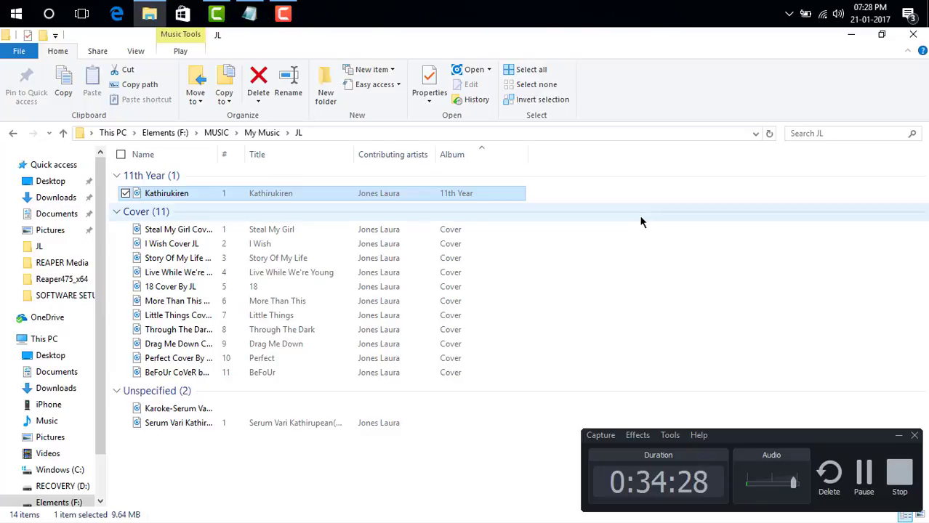
- Minimize File Explorer and refresh the desktop twice
left_click(850, 35)
right_click(612, 162)
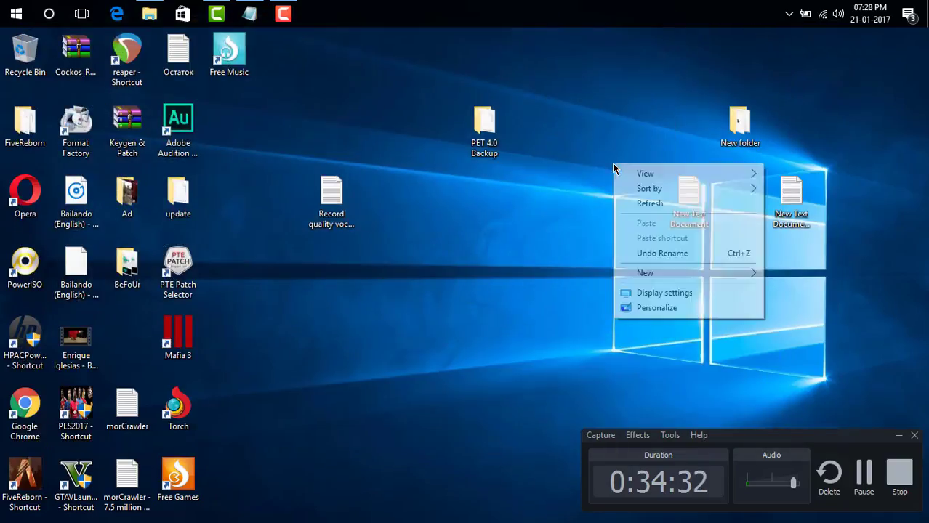
left_click(625, 204)
right_click(386, 122)
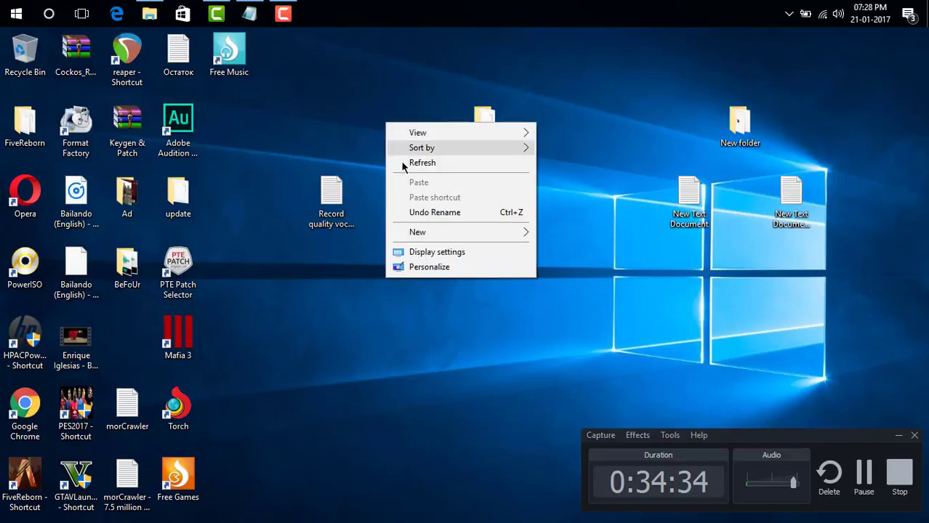
left_click(402, 165)
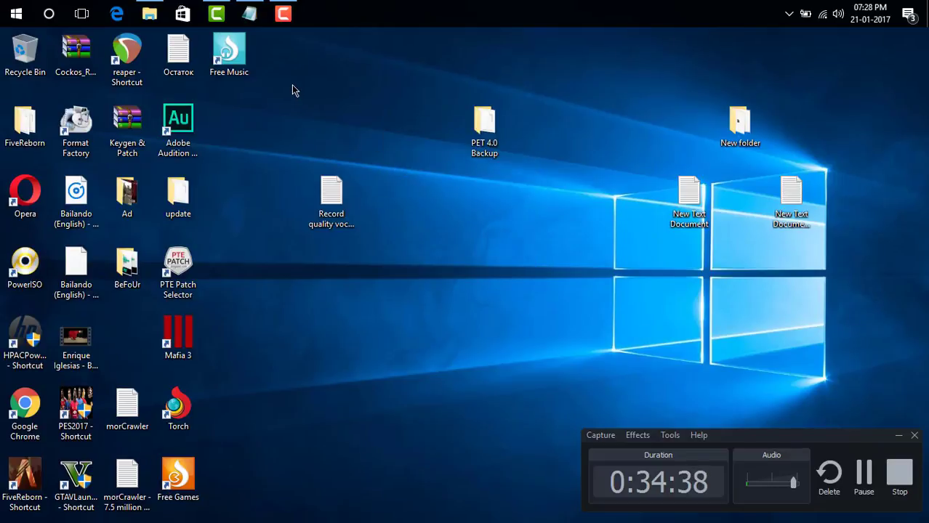
- Bring back the Notepad notes and stop the screen recording
left_click(255, 23)
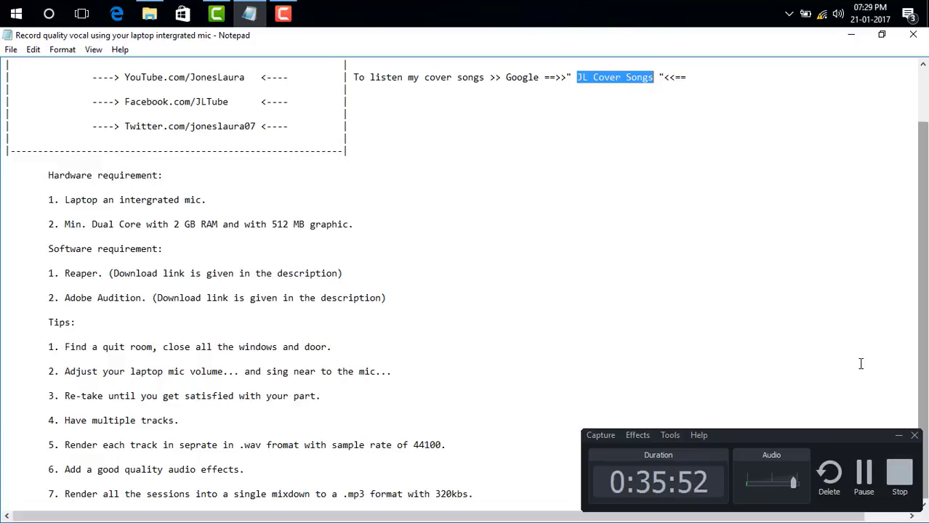
left_click(897, 473)
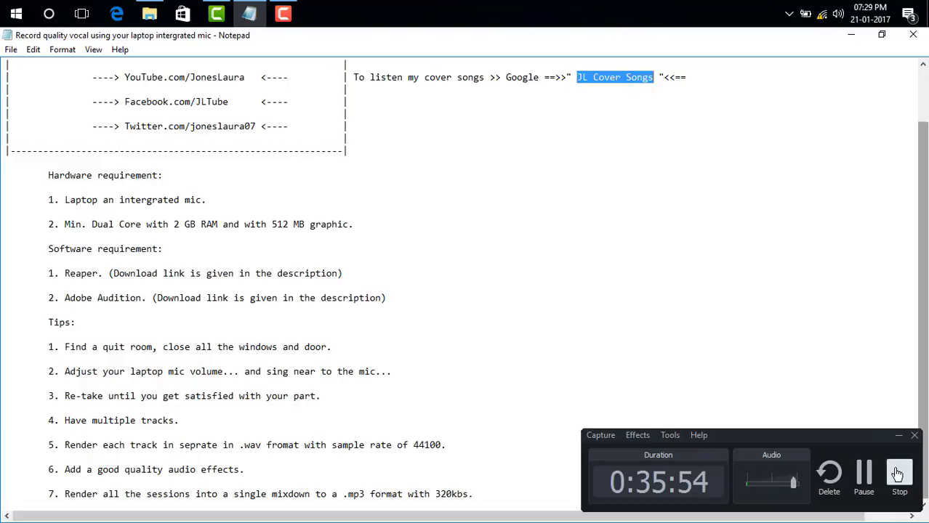